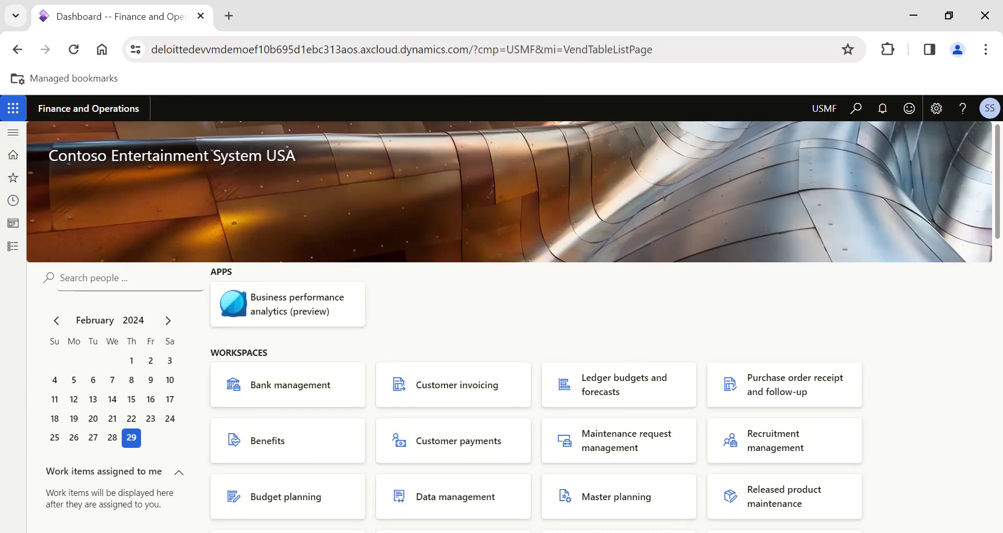
{"action": "left_click", "coordinate": [13, 246]}
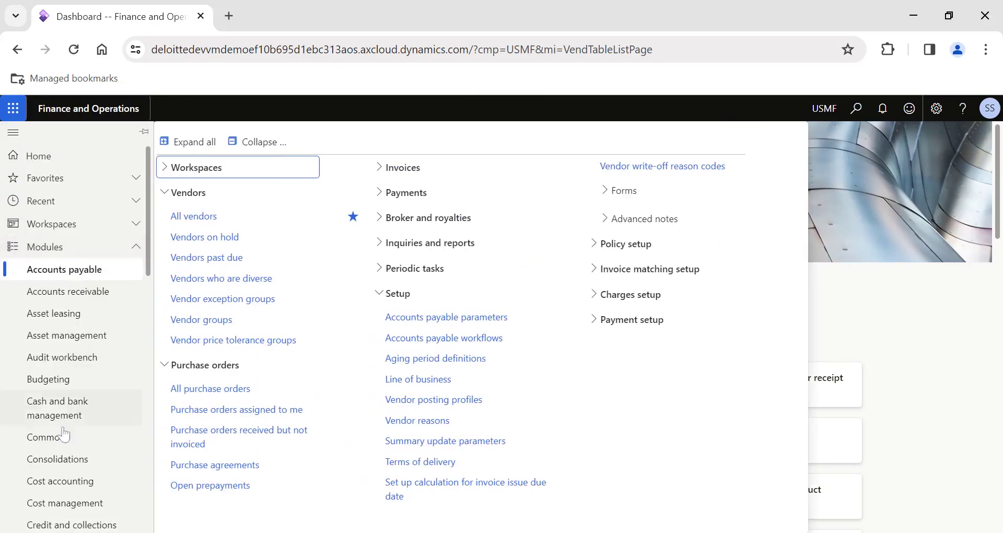
{"action": "scroll", "coordinate": [64, 435], "scroll_direction": "down", "scroll_amount": 10}
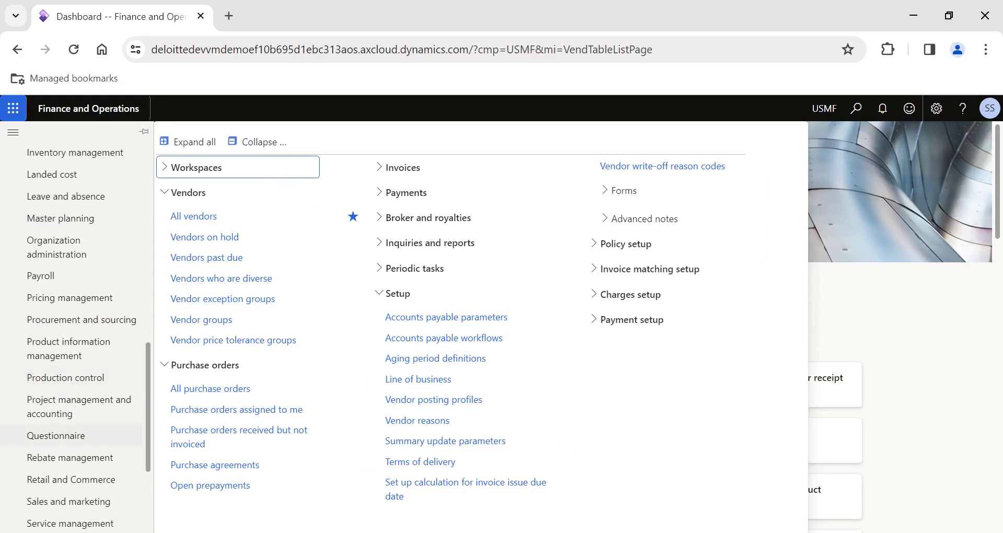
{"action": "scroll", "coordinate": [64, 435], "scroll_direction": "down", "scroll_amount": 3}
{"action": "scroll", "coordinate": [64, 435], "scroll_direction": "up", "scroll_amount": 6}
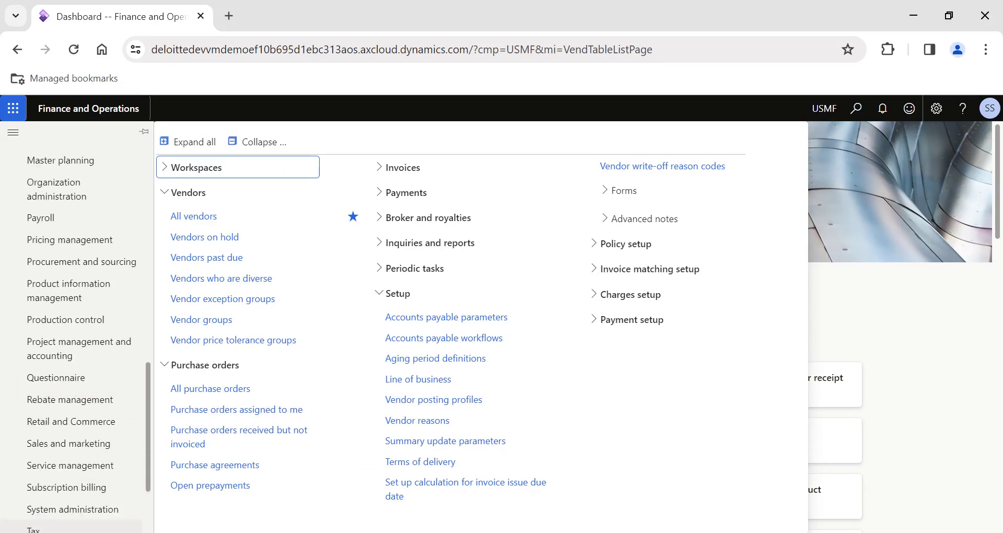
{"action": "scroll", "coordinate": [64, 435], "scroll_direction": "up", "scroll_amount": 1}
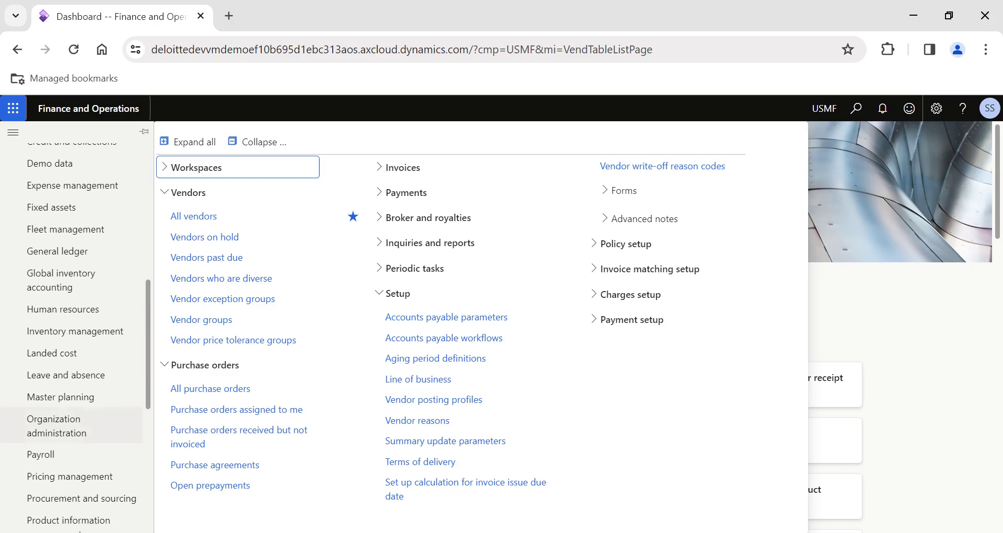
{"action": "scroll", "coordinate": [67, 416], "scroll_direction": "down", "scroll_amount": 10}
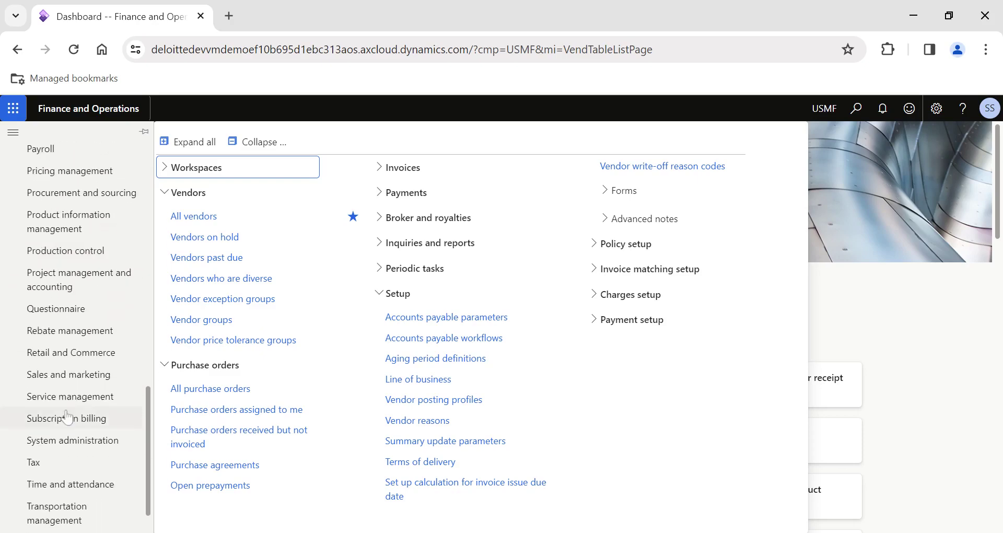
{"action": "scroll", "coordinate": [66, 416], "scroll_direction": "up", "scroll_amount": 2}
{"action": "left_click", "coordinate": [897, 264]}
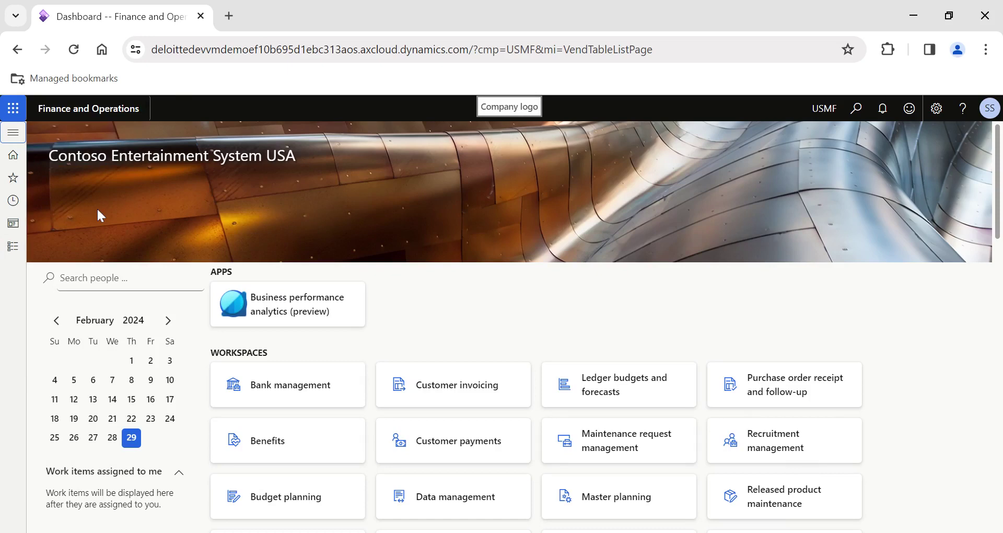
- Open the Client performance options from the setup area of the System administration module
{"action": "left_click", "coordinate": [13, 249]}
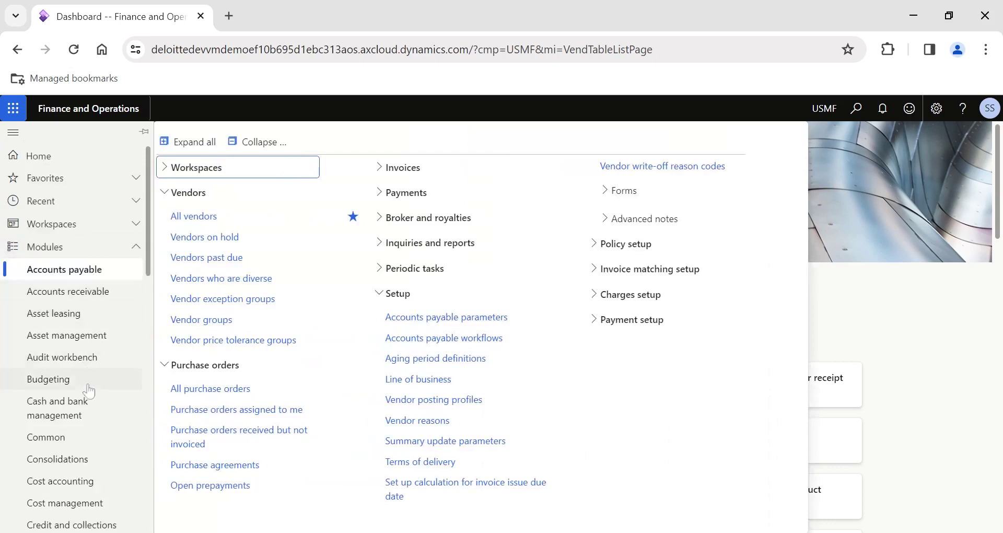
{"action": "scroll", "coordinate": [86, 392], "scroll_direction": "down", "scroll_amount": 8}
{"action": "scroll", "coordinate": [88, 391], "scroll_direction": "down", "scroll_amount": 5}
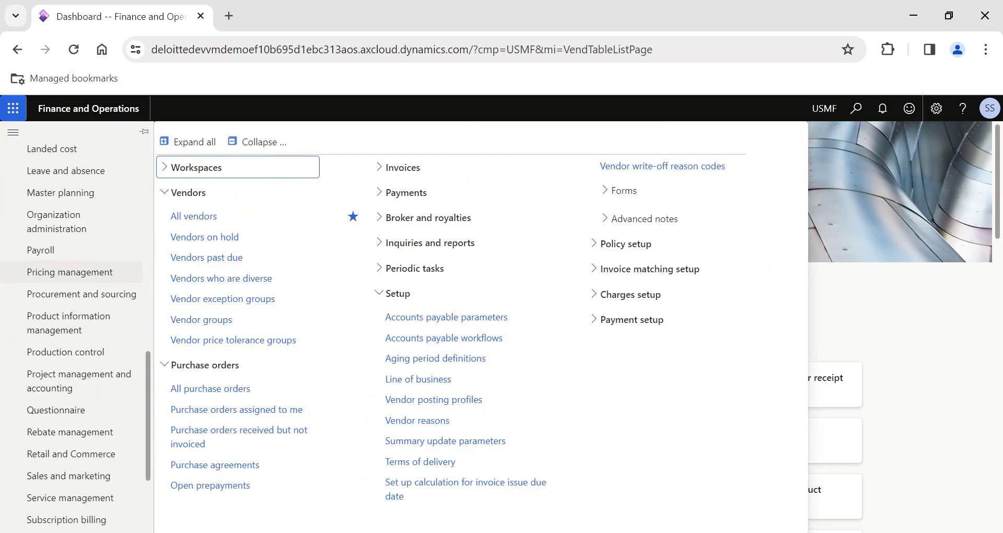
{"action": "left_click", "coordinate": [84, 401]}
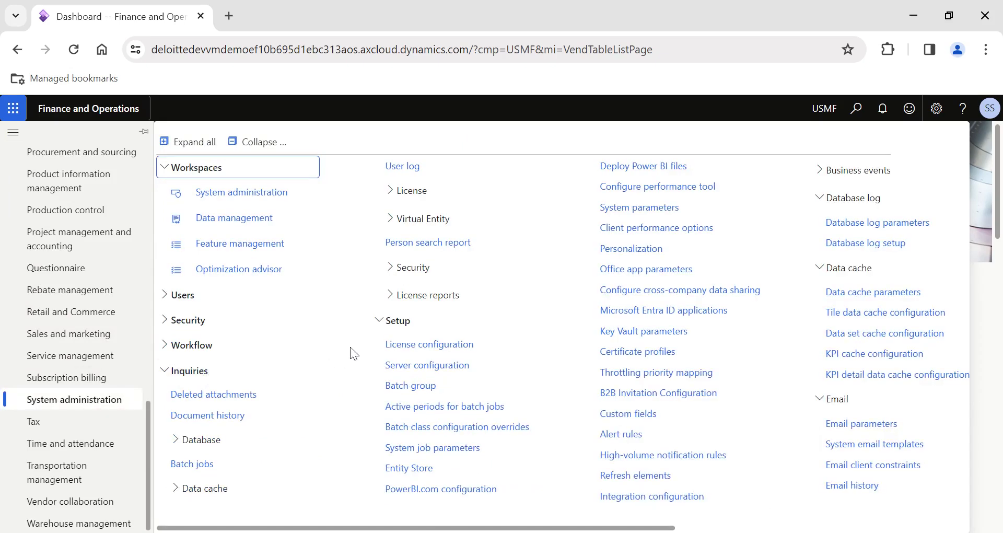
{"action": "left_click", "coordinate": [387, 327]}
{"action": "left_click", "coordinate": [387, 323]}
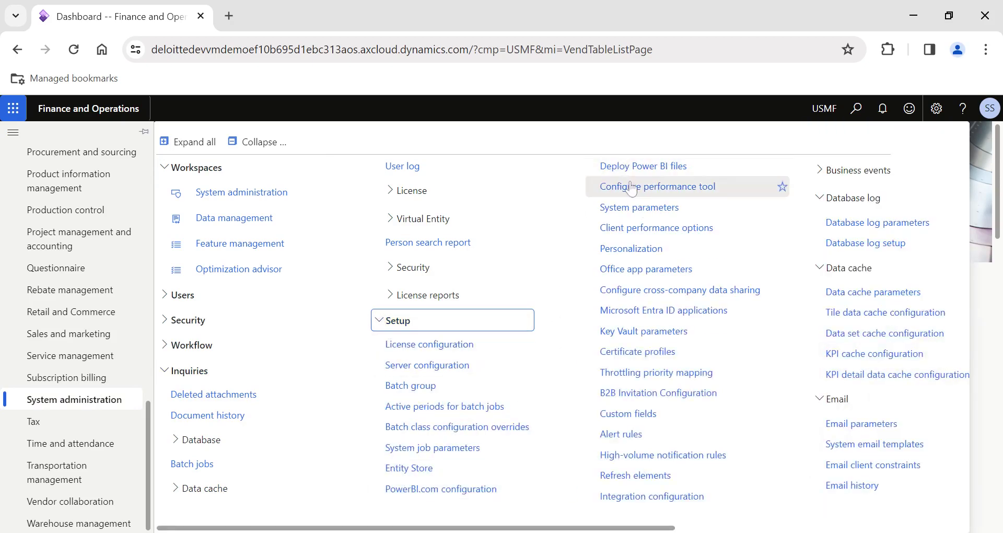
{"action": "left_click", "coordinate": [678, 229]}
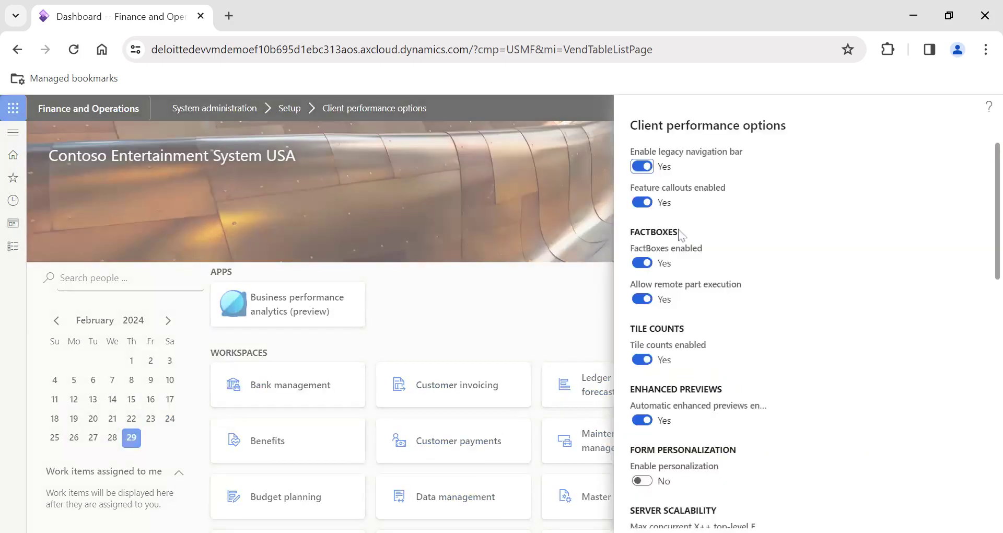
- Examine the available client performance options from start to end, then close them without making changes
{"action": "scroll", "coordinate": [684, 264], "scroll_direction": "down", "scroll_amount": 10}
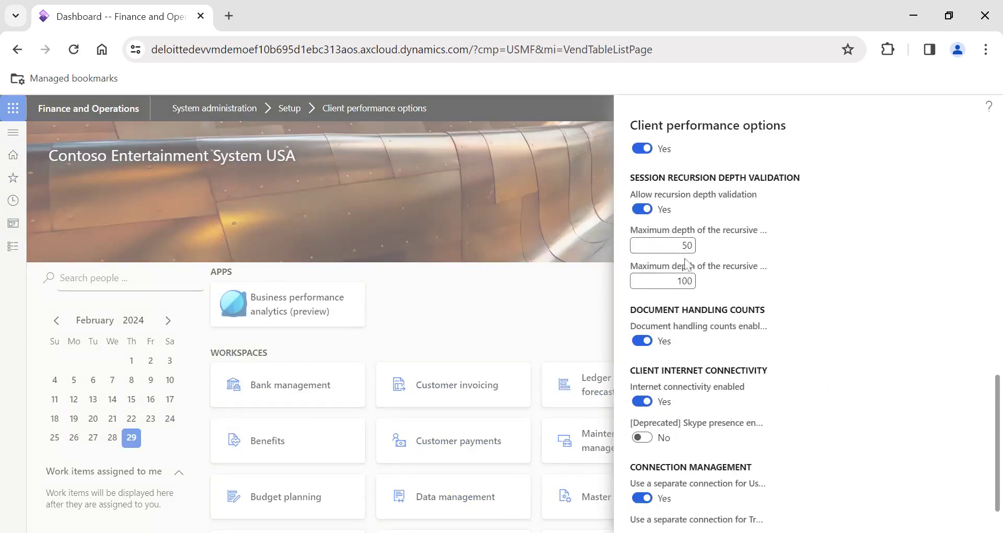
{"action": "scroll", "coordinate": [757, 386], "scroll_direction": "up", "scroll_amount": 6}
{"action": "scroll", "coordinate": [757, 386], "scroll_direction": "up", "scroll_amount": 5}
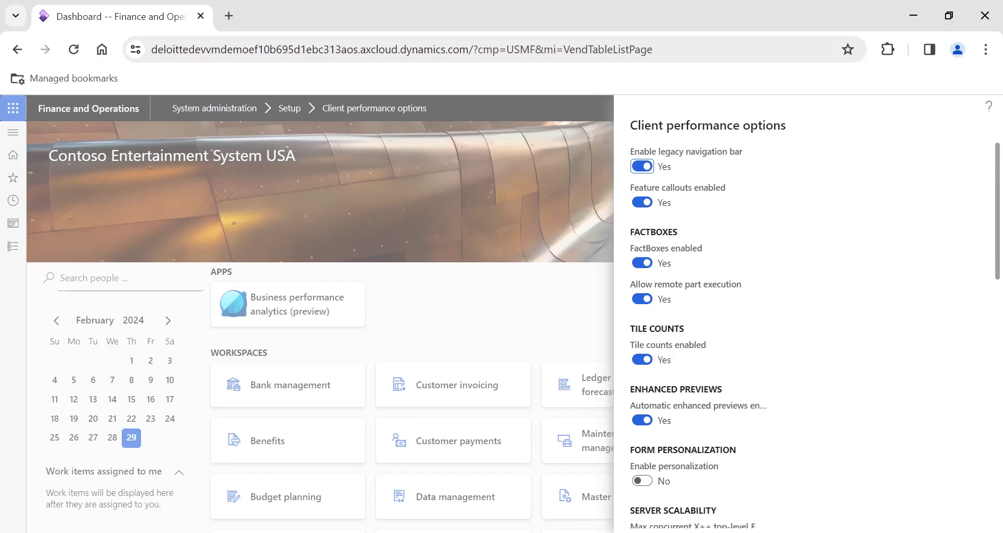
{"action": "scroll", "coordinate": [892, 463], "scroll_direction": "down", "scroll_amount": 1}
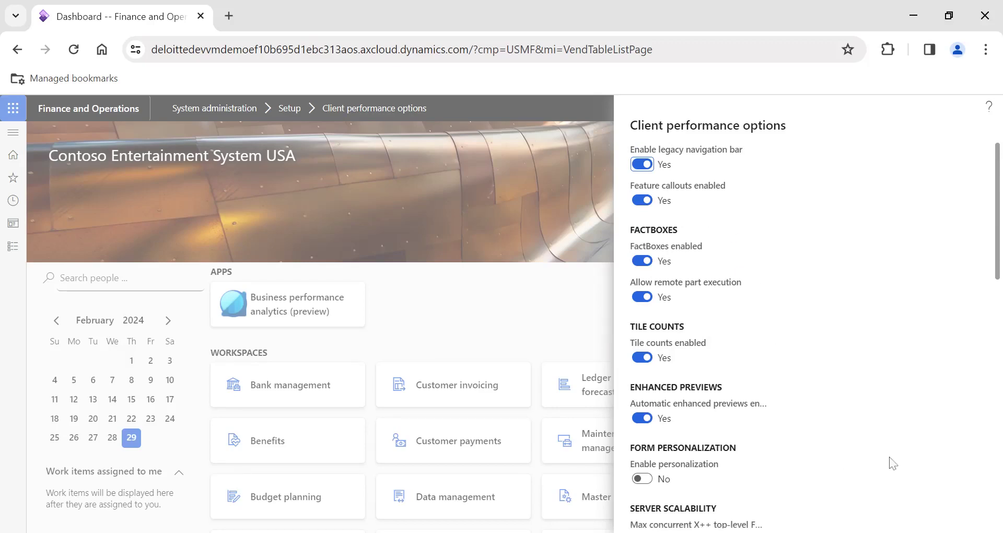
{"action": "scroll", "coordinate": [890, 463], "scroll_direction": "down", "scroll_amount": 10}
{"action": "scroll", "coordinate": [890, 463], "scroll_direction": "up", "scroll_amount": 10}
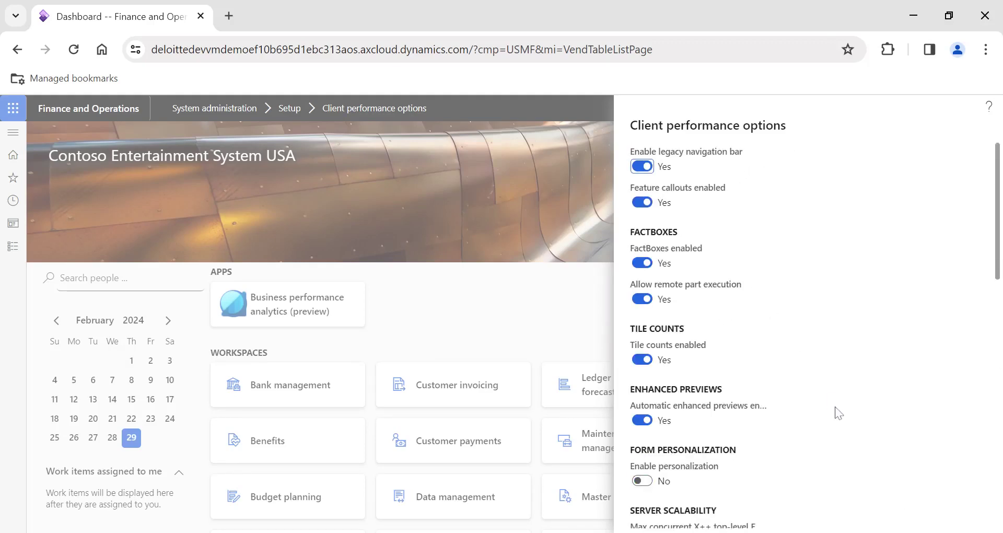
{"action": "scroll", "coordinate": [887, 433], "scroll_direction": "down", "scroll_amount": 10}
{"action": "left_click", "coordinate": [965, 518]}
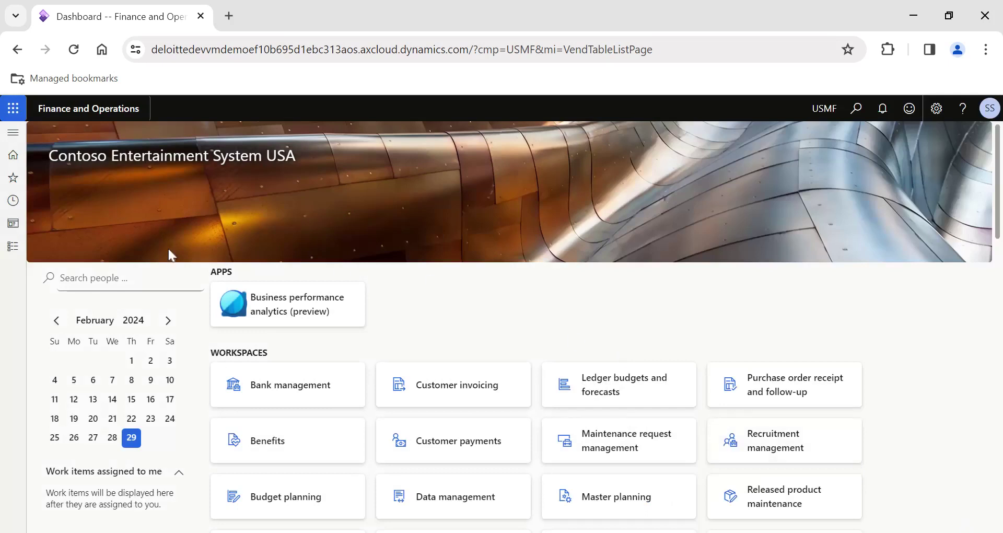
- Return to the dashboard and reopen the System administration module's Client performance options
{"action": "left_click", "coordinate": [74, 49]}
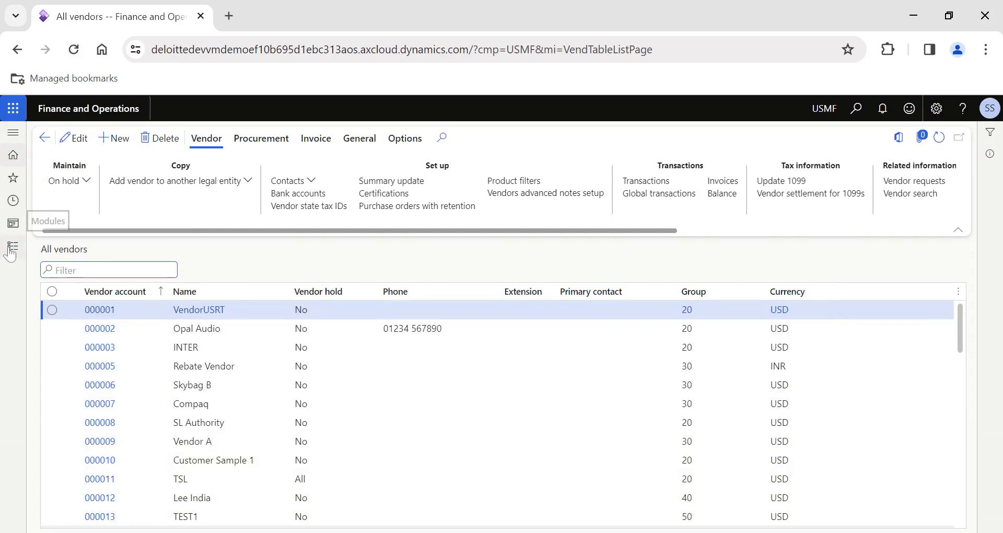
{"action": "left_click", "coordinate": [80, 111]}
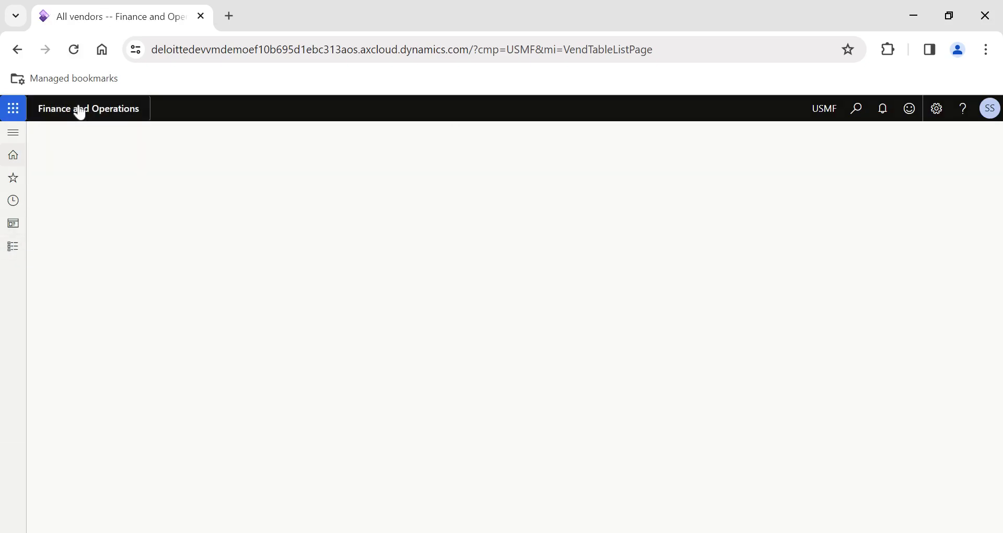
{"action": "left_click", "coordinate": [14, 248]}
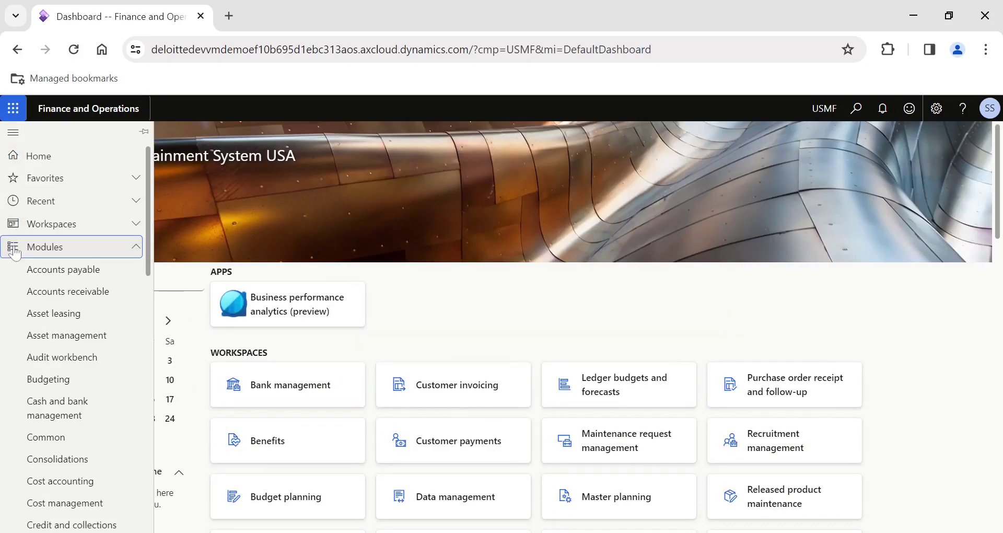
{"action": "scroll", "coordinate": [87, 324], "scroll_direction": "down", "scroll_amount": 10}
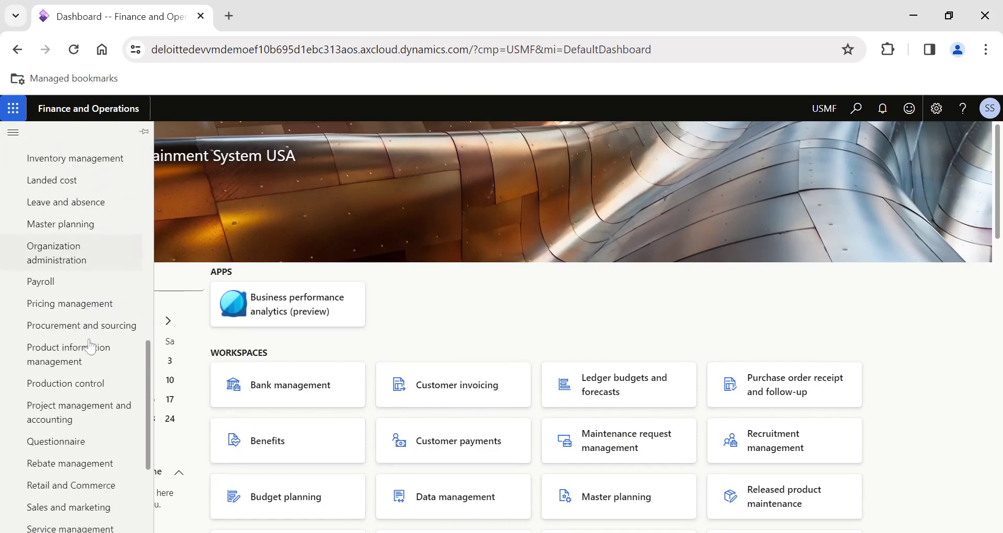
{"action": "scroll", "coordinate": [90, 346], "scroll_direction": "down", "scroll_amount": 5}
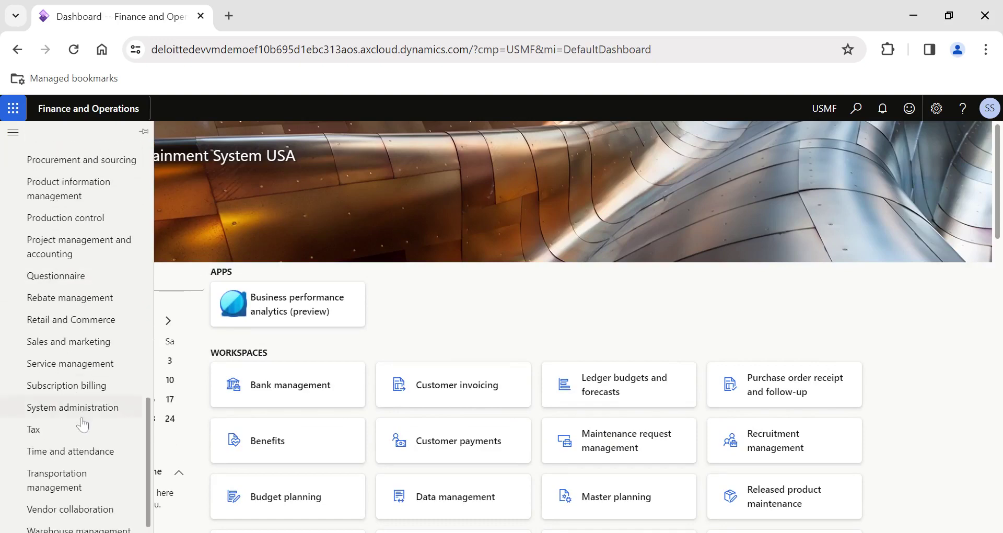
{"action": "left_click", "coordinate": [82, 416]}
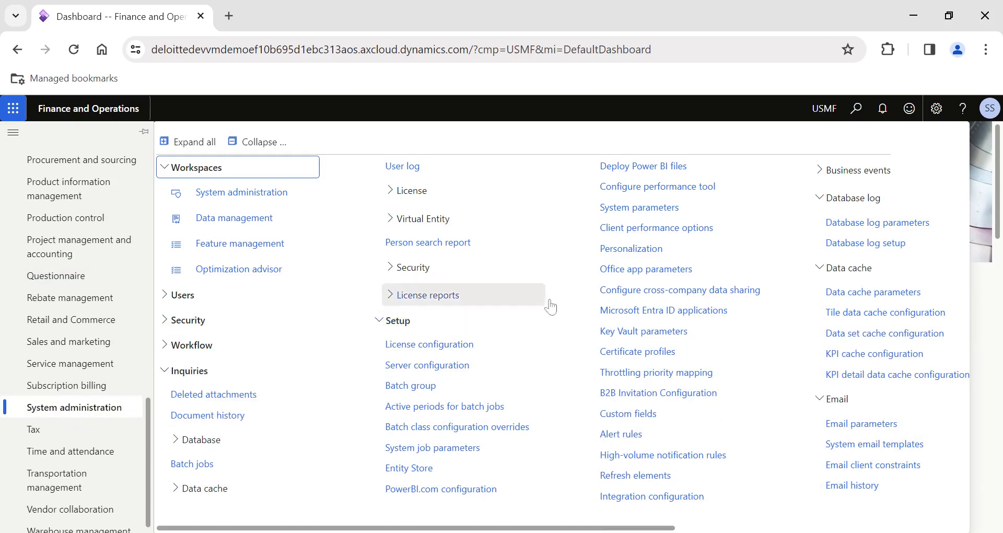
{"action": "left_click", "coordinate": [673, 228]}
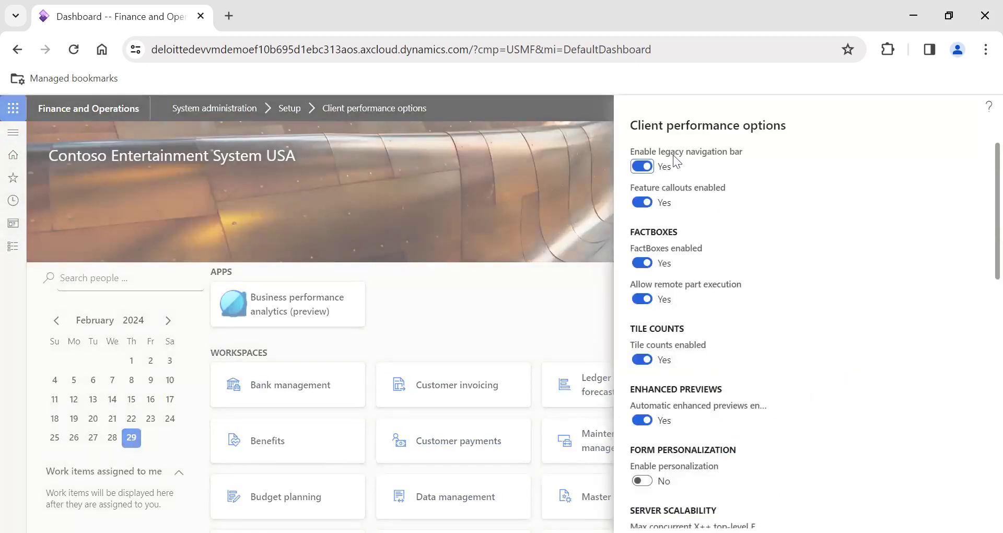
- Turn off the Enable legacy navigation bar option, then save and reload the page to apply it
{"action": "mouse_move", "coordinate": [665, 154]}
{"action": "left_click", "coordinate": [644, 166]}
{"action": "scroll", "coordinate": [815, 334], "scroll_direction": "down", "scroll_amount": 10}
{"action": "left_click", "coordinate": [919, 520]}
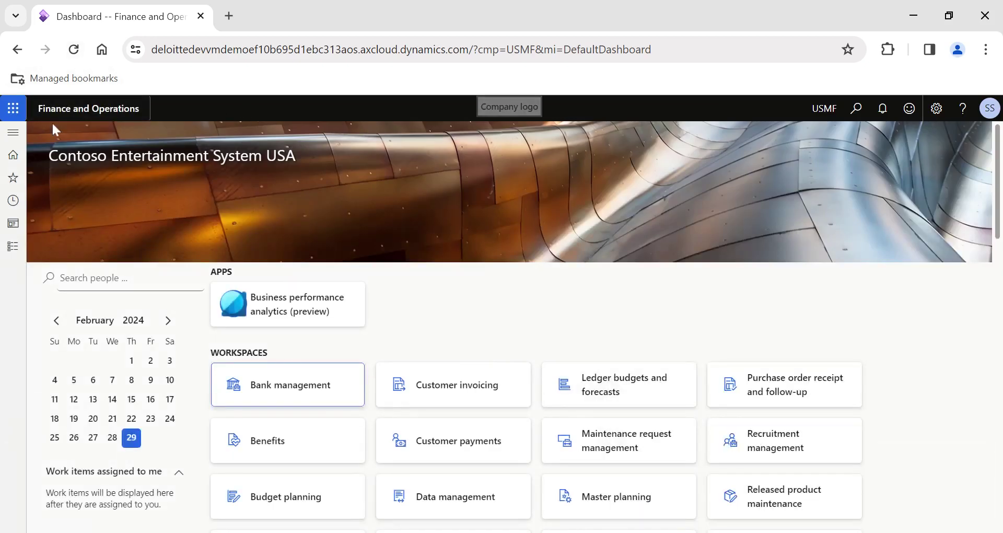
{"action": "left_click", "coordinate": [74, 55]}
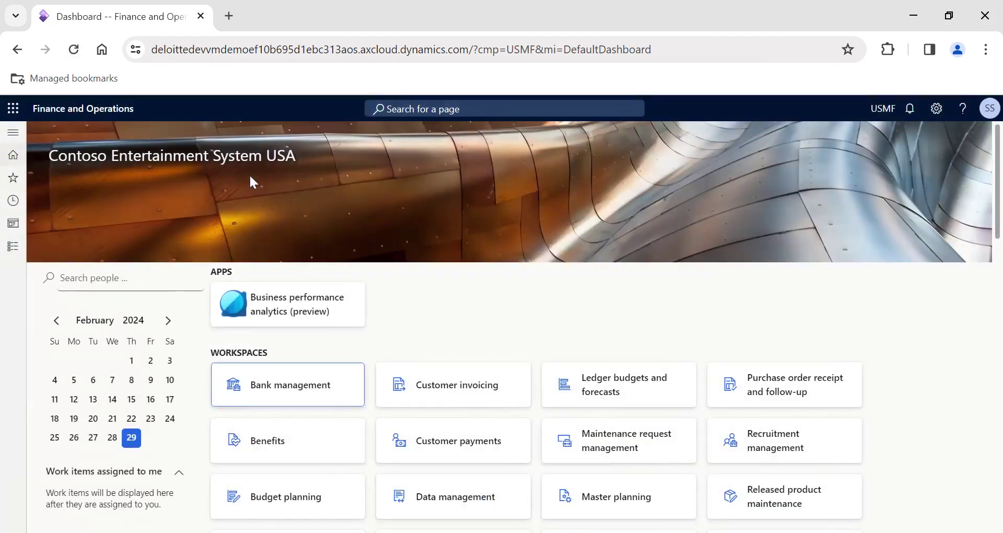
- Search for pages matching "purchase order" in the navigation bar, then dismiss the suggestions
{"action": "left_click", "coordinate": [397, 109]}
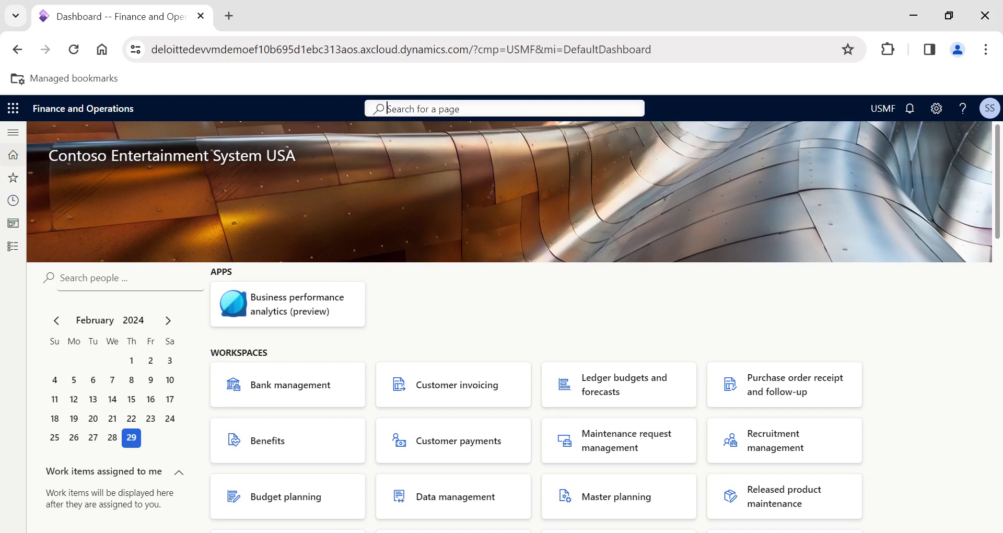
{"action": "type", "text": "purchases"}
{"action": "key", "text": "BackSpace"}
{"action": "key", "text": "BackSpace"}
{"action": "type", "text": "se "}
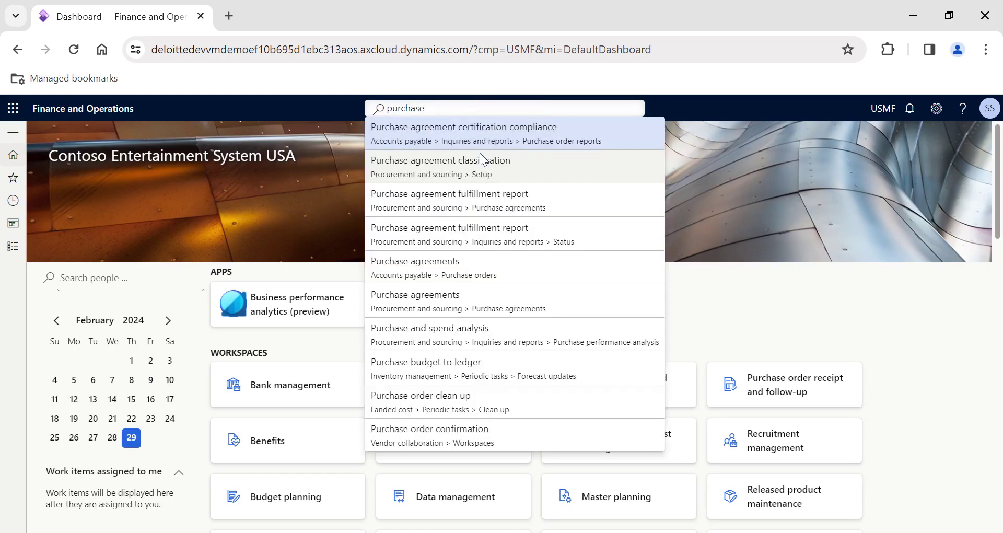
{"action": "type", "text": "order"}
{"action": "left_click", "coordinate": [347, 146]}
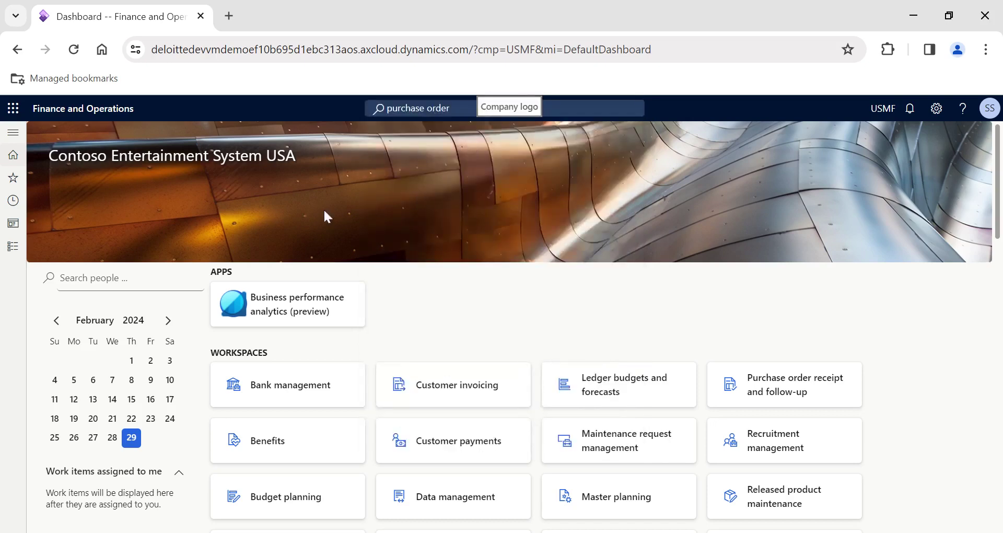
- Open the All purchase orders list in the Accounts payable module
{"action": "left_click", "coordinate": [13, 246]}
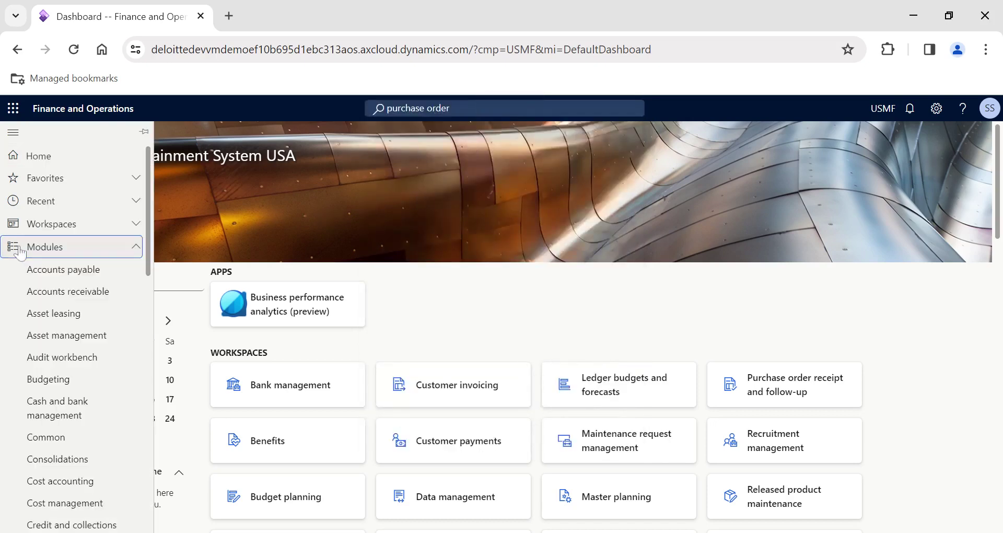
{"action": "left_click", "coordinate": [73, 275]}
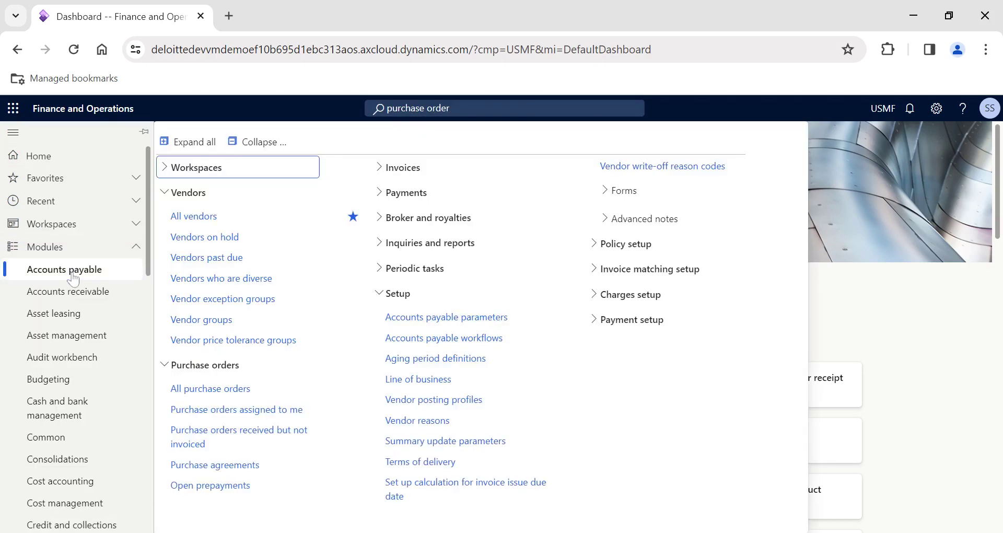
{"action": "left_click", "coordinate": [224, 395]}
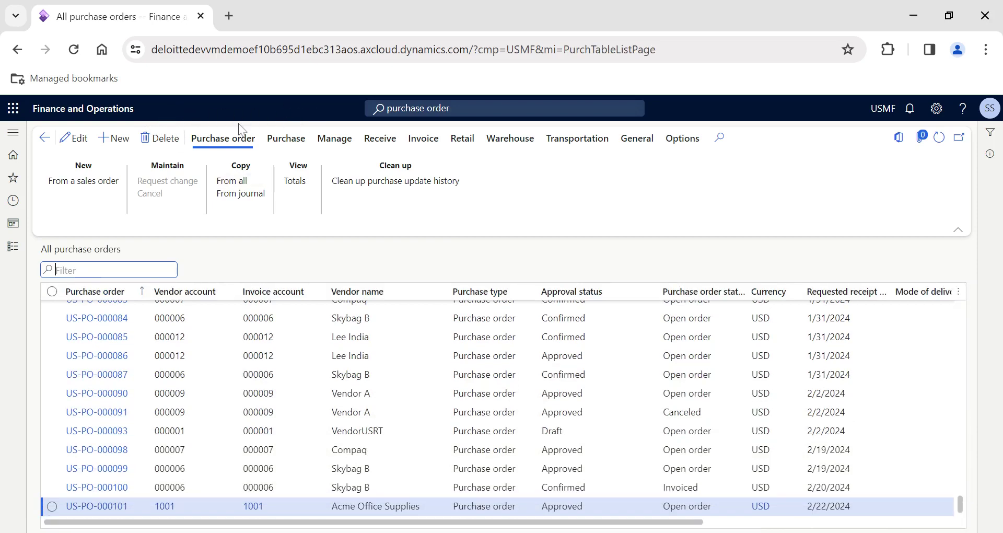
- Open the Client performance options in the System administration module's Setup section
{"action": "left_click", "coordinate": [12, 246]}
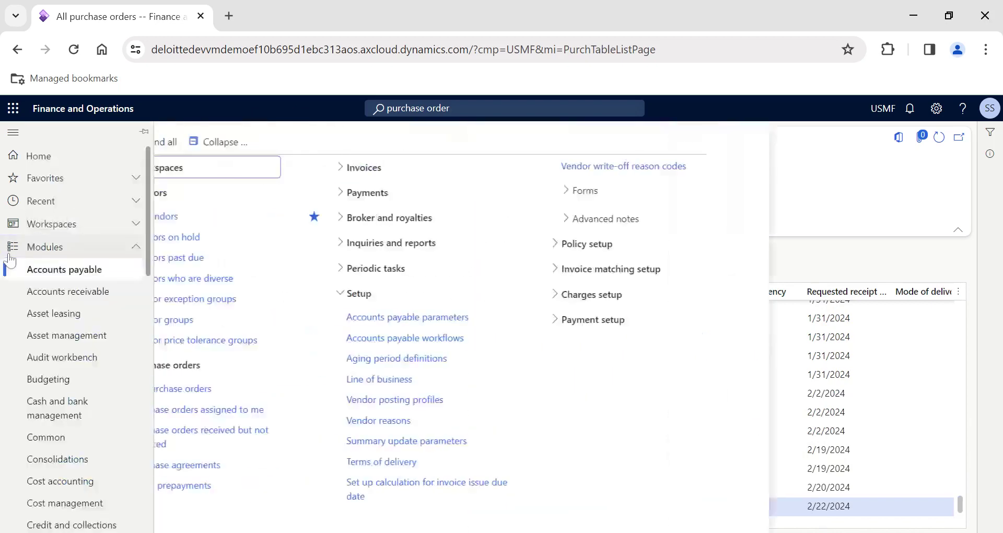
{"action": "scroll", "coordinate": [89, 480], "scroll_direction": "down", "scroll_amount": 6}
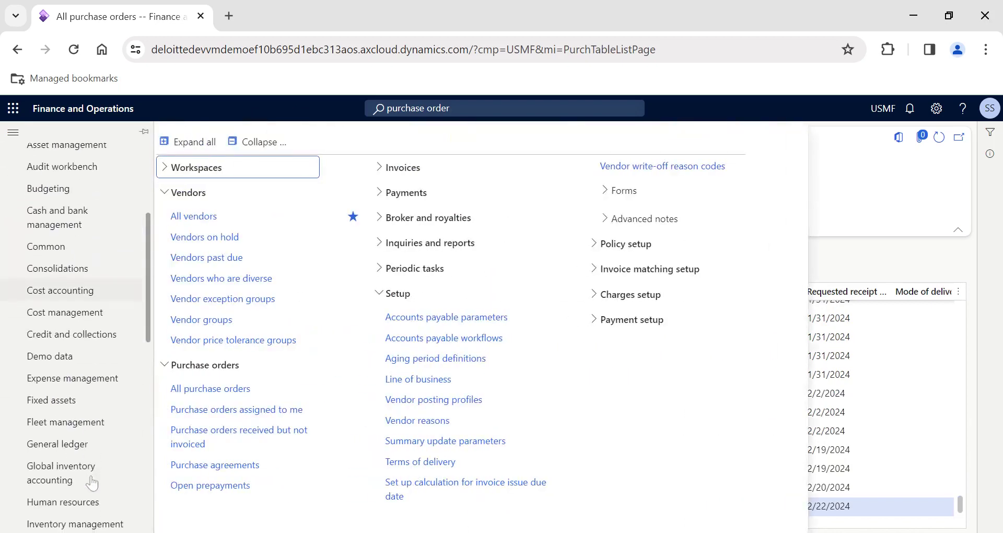
{"action": "scroll", "coordinate": [92, 483], "scroll_direction": "down", "scroll_amount": 6}
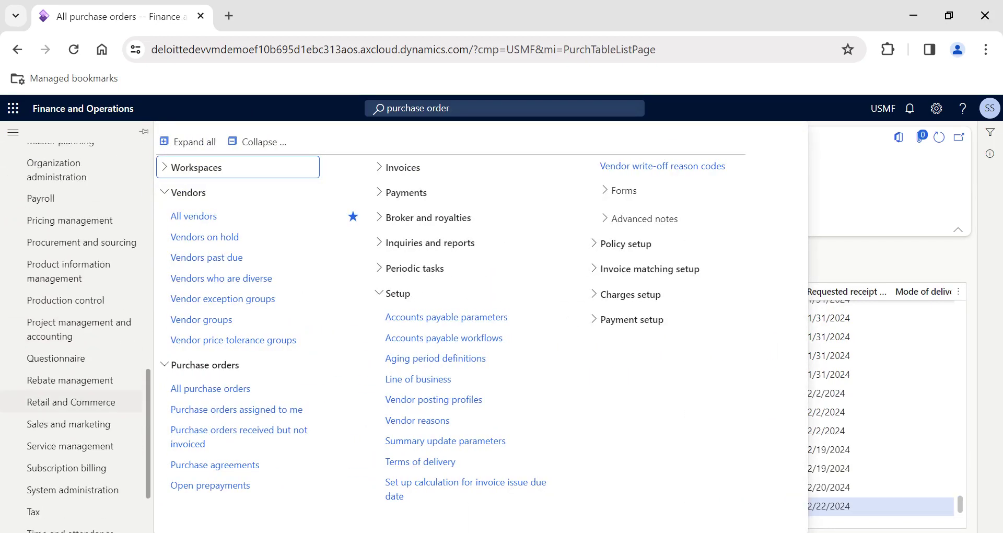
{"action": "left_click", "coordinate": [92, 472]}
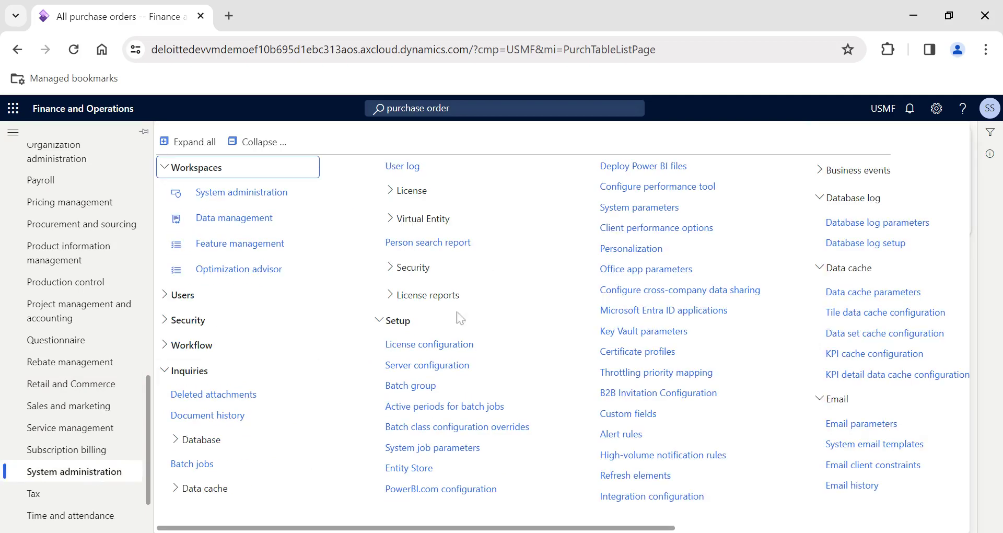
{"action": "left_click", "coordinate": [644, 229]}
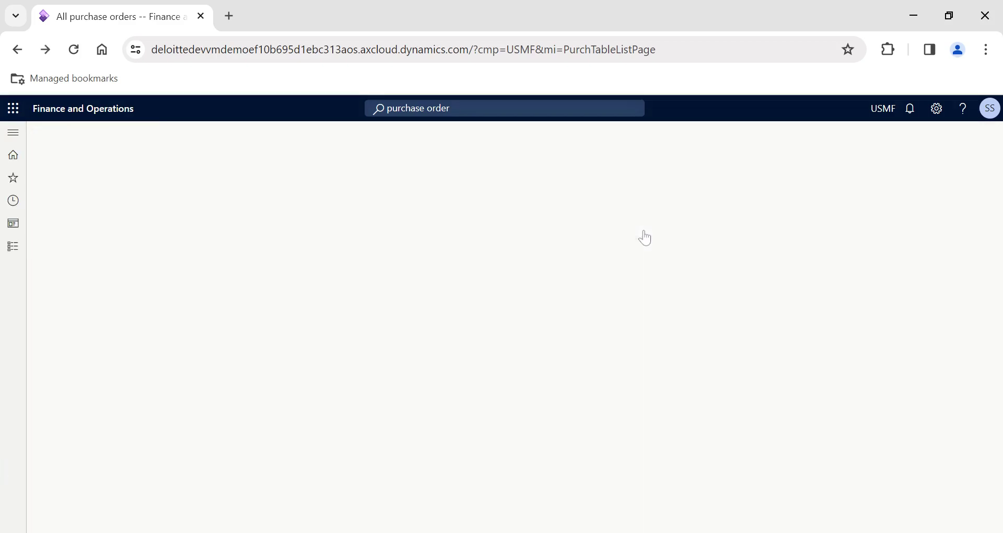
- Turn on the Enable legacy navigation bar option, then save and reload the page to apply it
{"action": "left_click", "coordinate": [643, 167]}
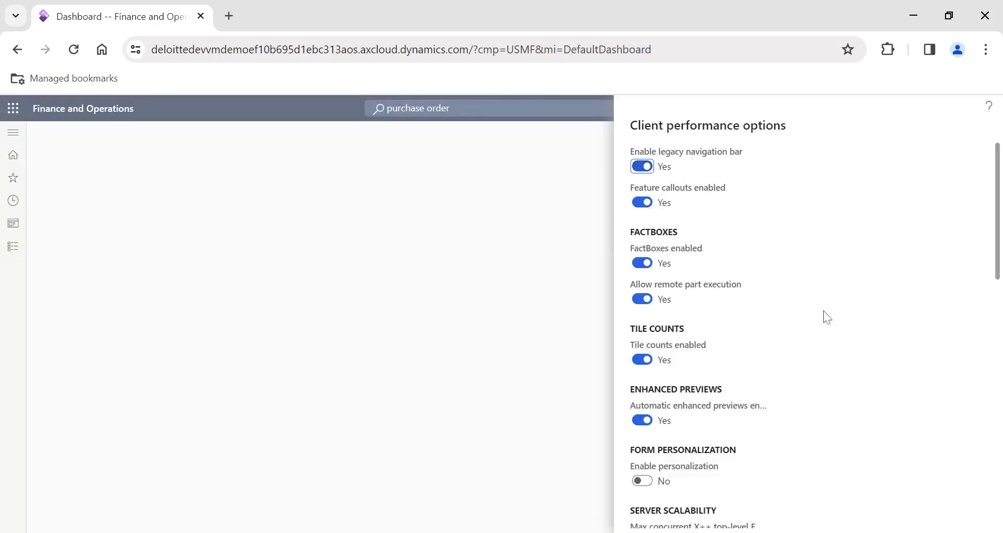
{"action": "scroll", "coordinate": [826, 317], "scroll_direction": "down", "scroll_amount": 3}
{"action": "scroll", "coordinate": [826, 318], "scroll_direction": "down", "scroll_amount": 10}
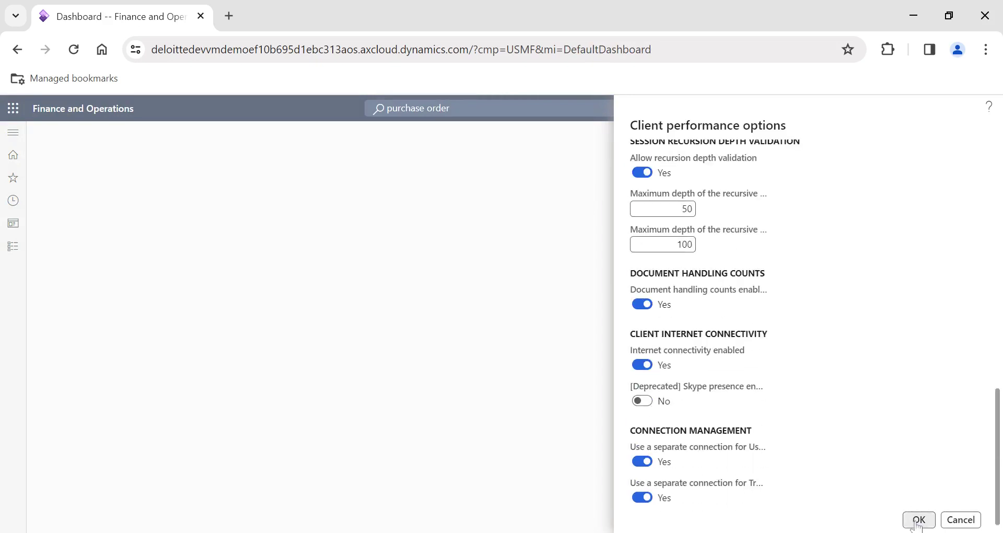
{"action": "left_click", "coordinate": [917, 519]}
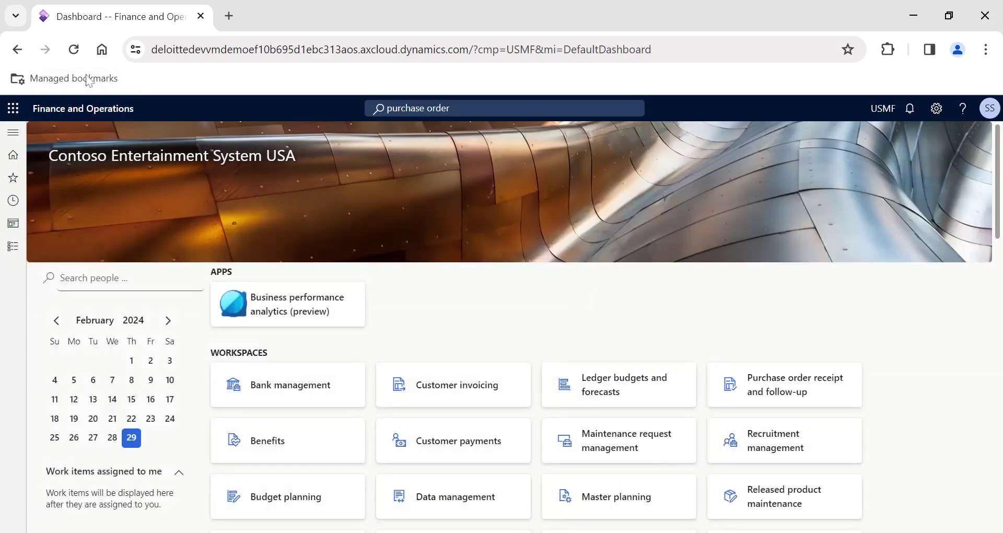
{"action": "left_click", "coordinate": [73, 53]}
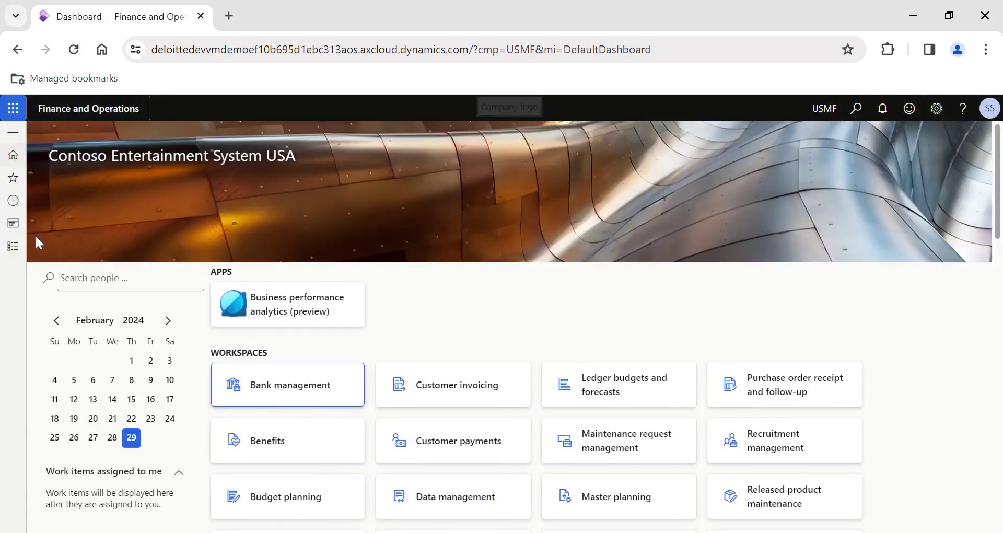
- Try the legacy bar's search, then open Accounts payable's All purchase orders list and highlight its breadcrumb path
{"action": "left_click", "coordinate": [855, 108]}
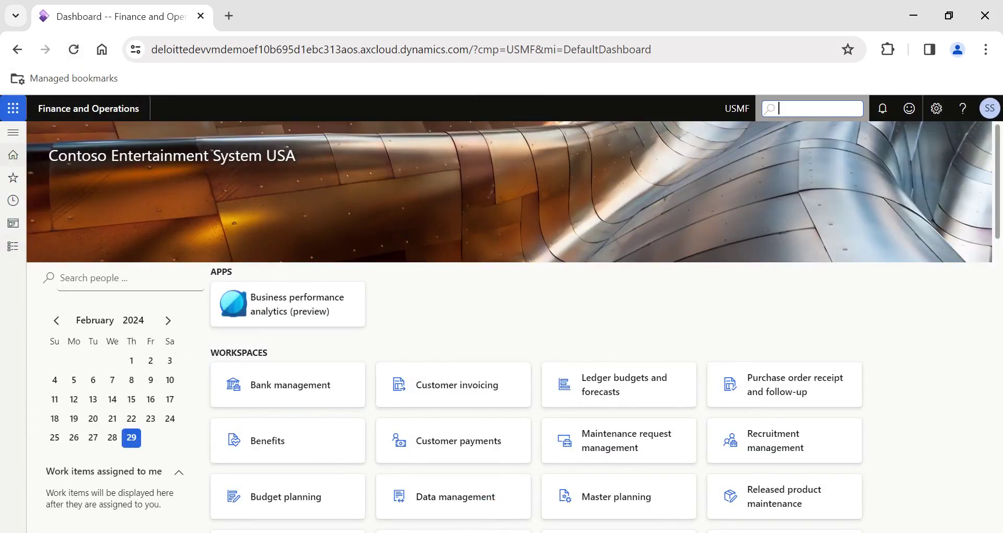
{"action": "left_click", "coordinate": [13, 246]}
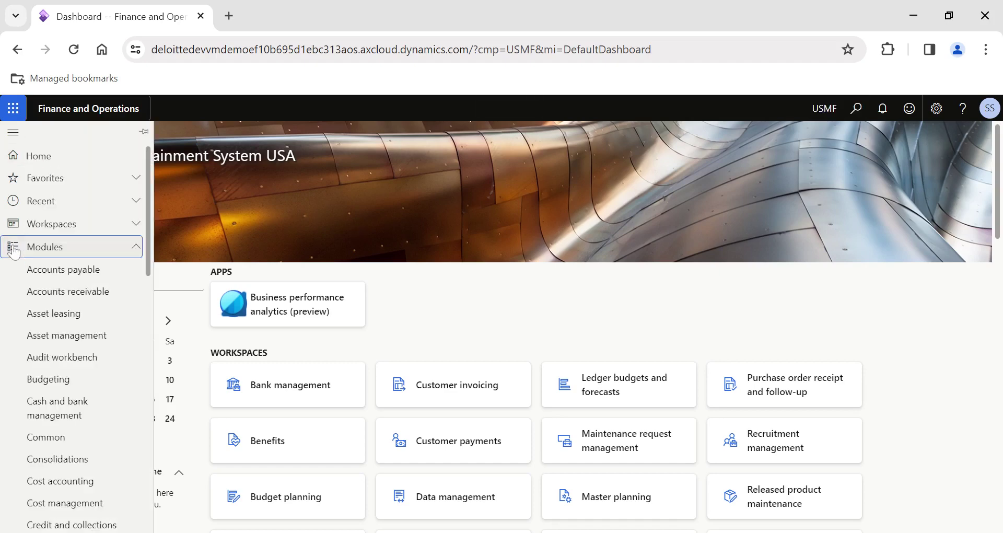
{"action": "left_click", "coordinate": [48, 277]}
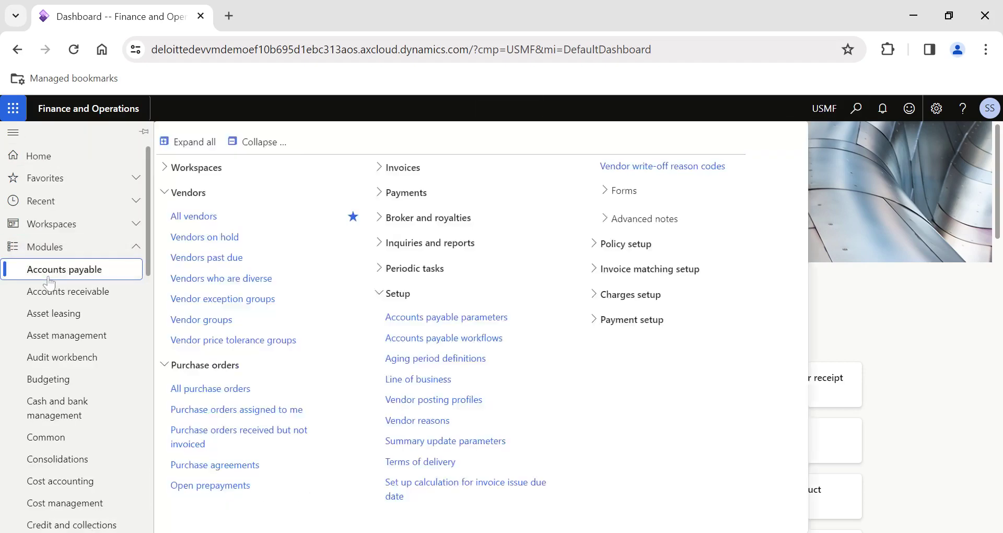
{"action": "left_click", "coordinate": [250, 389]}
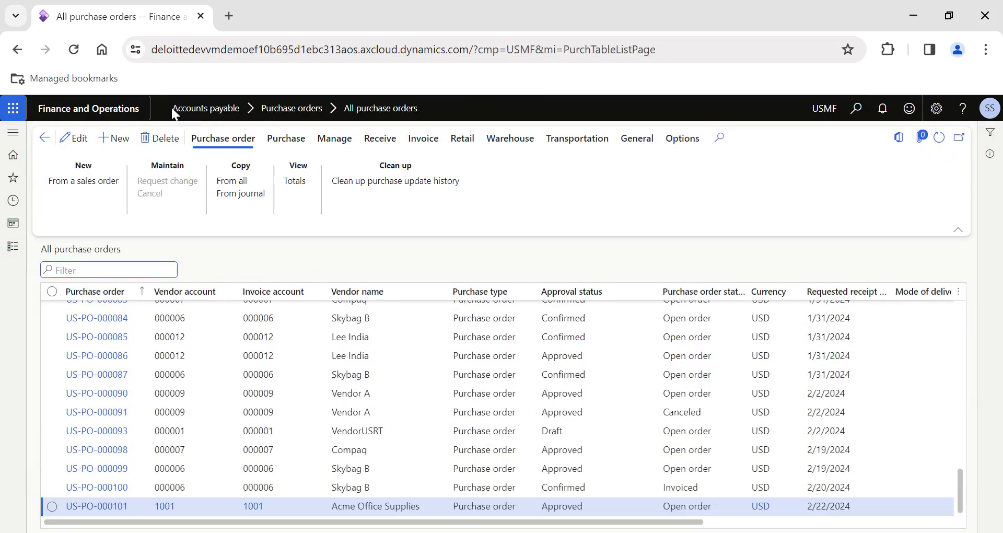
{"action": "left_click_drag", "start_coordinate": [174, 108], "coordinate": [419, 113]}
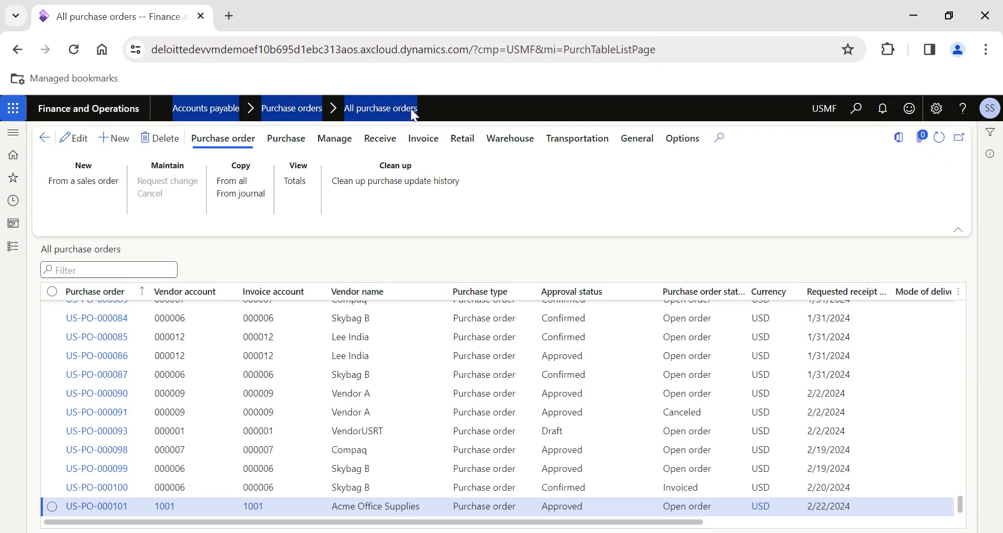
- Reopen the System administration module's Client performance options from the purchase orders list
{"action": "left_click", "coordinate": [14, 246]}
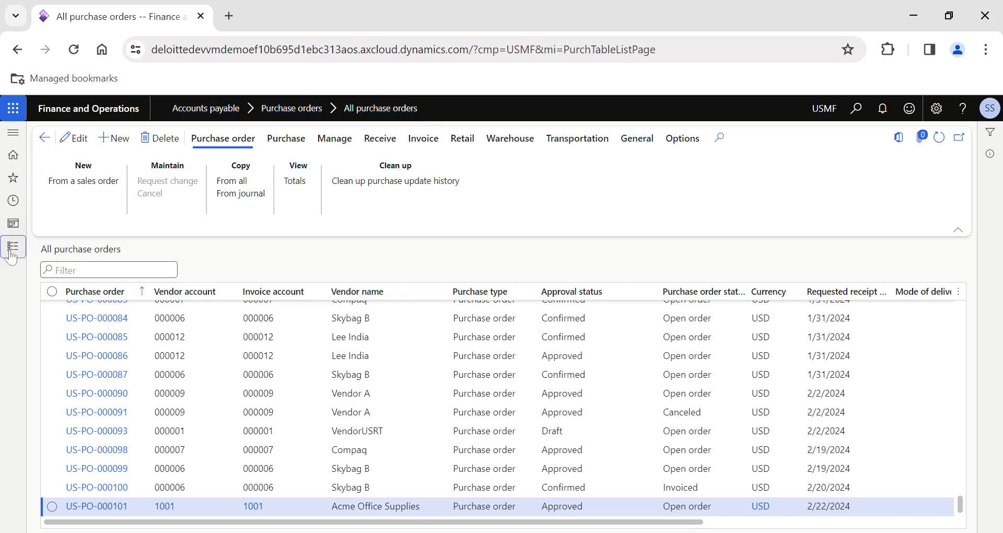
{"action": "scroll", "coordinate": [47, 389], "scroll_direction": "down", "scroll_amount": 8}
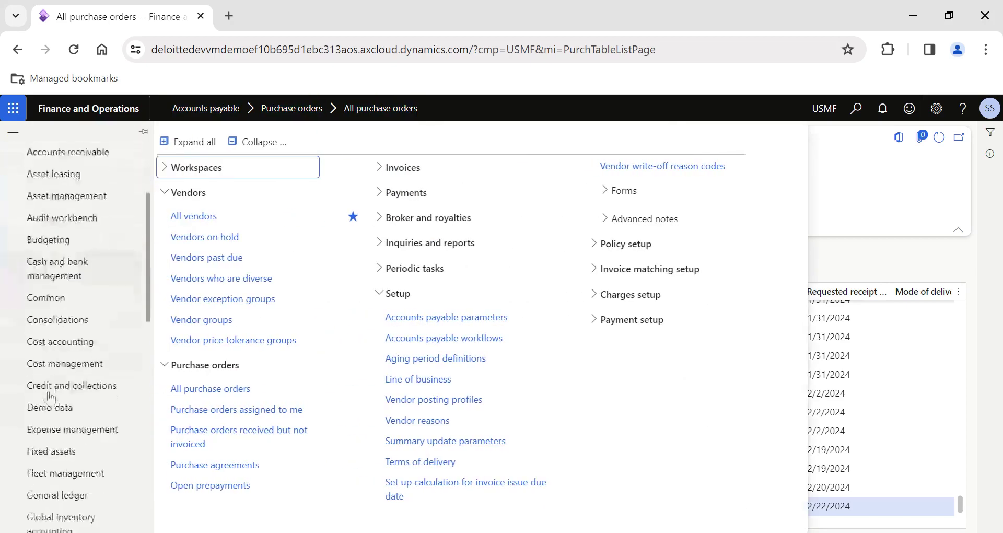
{"action": "scroll", "coordinate": [50, 398], "scroll_direction": "down", "scroll_amount": 6}
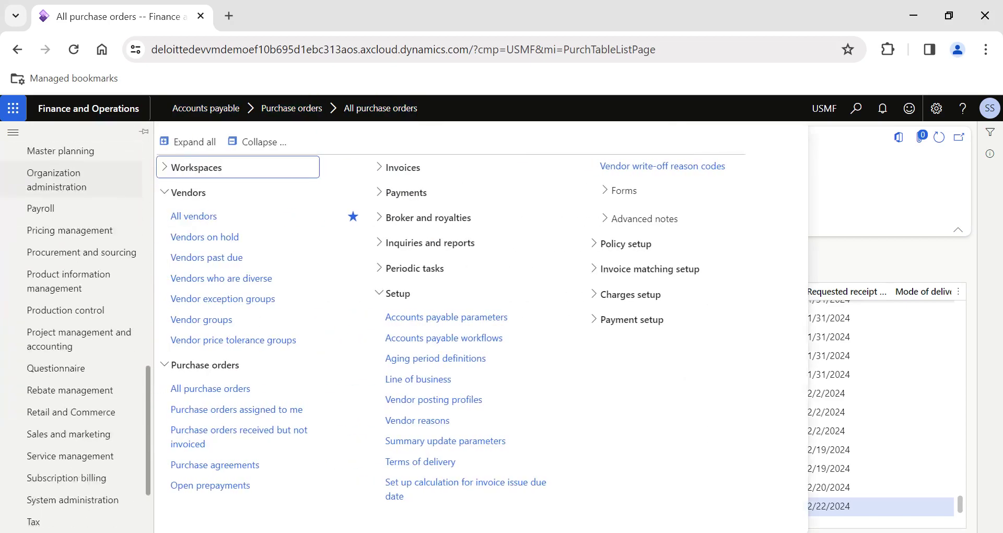
{"action": "left_click", "coordinate": [61, 421]}
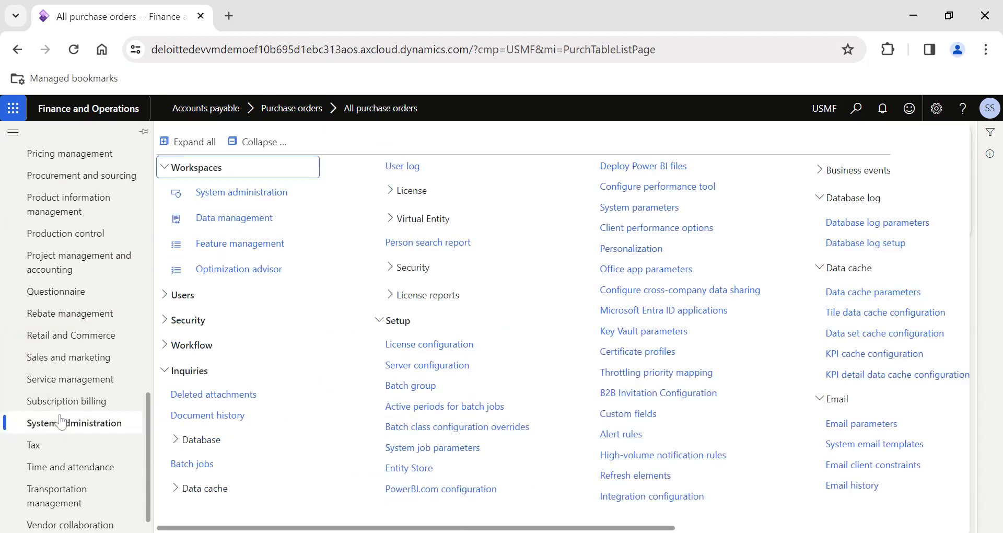
{"action": "scroll", "coordinate": [483, 196], "scroll_direction": "right", "scroll_amount": 4}
{"action": "left_click", "coordinate": [484, 196]}
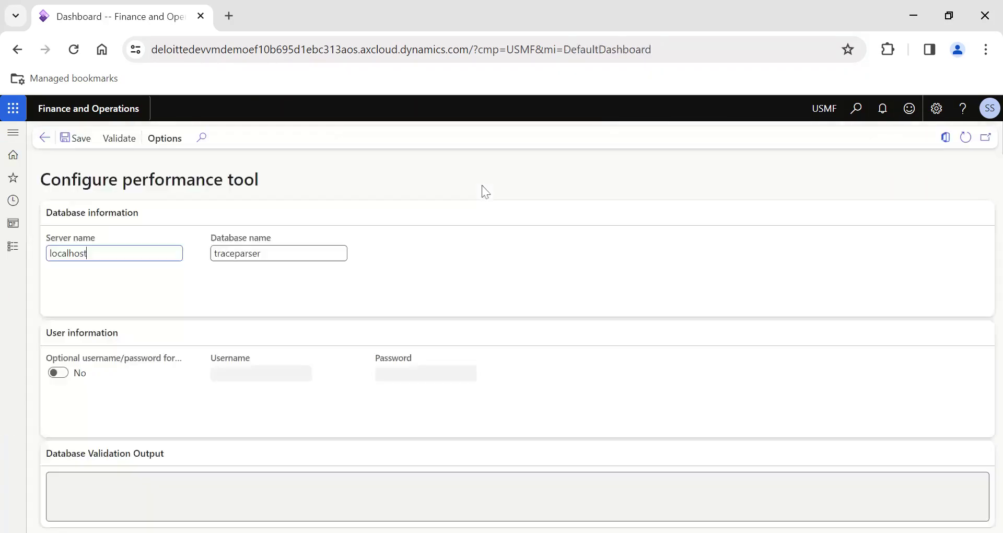
{"action": "left_click", "coordinate": [11, 249]}
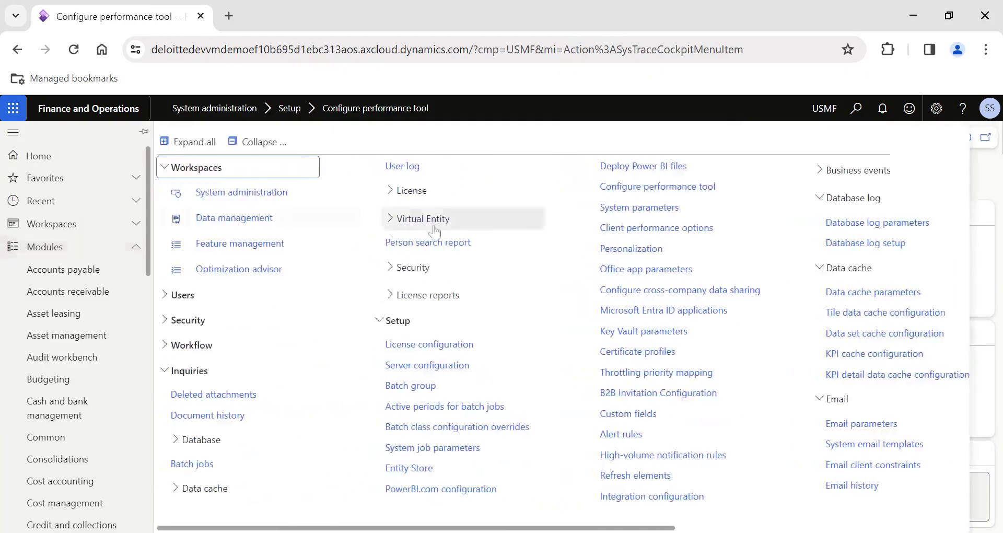
{"action": "left_click", "coordinate": [633, 226]}
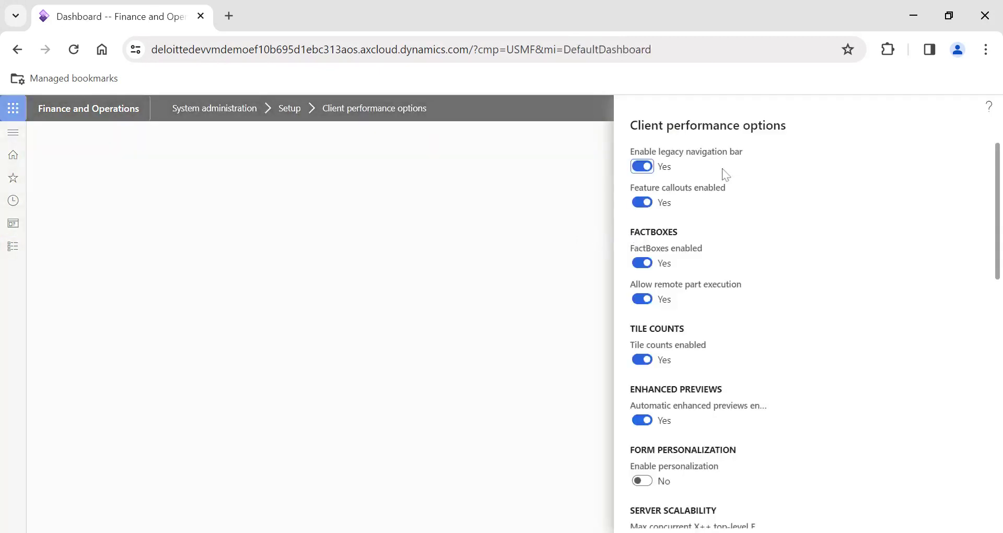
- Review the Feature callouts enabled description and the remaining client performance options, then cancel without changes
{"action": "mouse_move", "coordinate": [693, 195]}
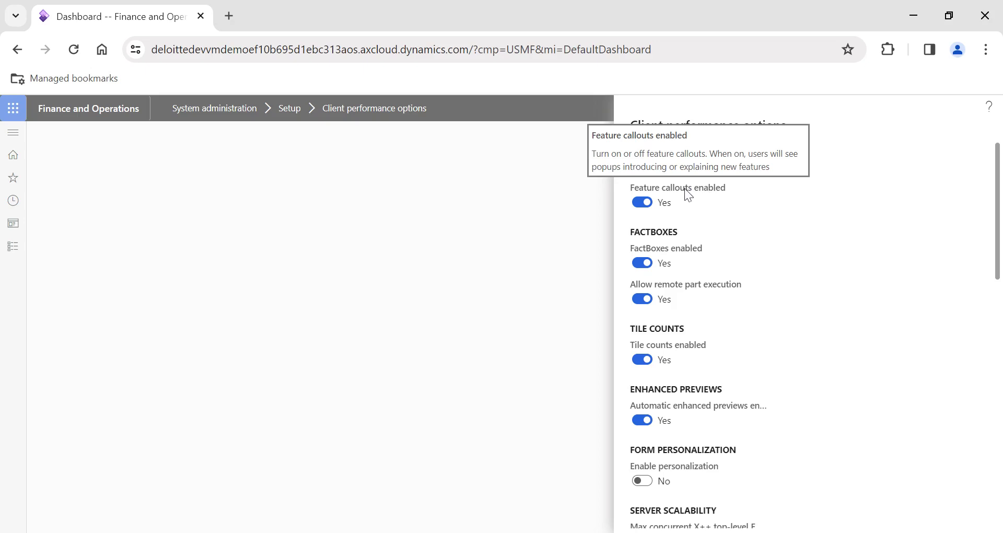
{"action": "mouse_move", "coordinate": [657, 195]}
{"action": "left_click_drag", "start_coordinate": [623, 166], "coordinate": [770, 169]}
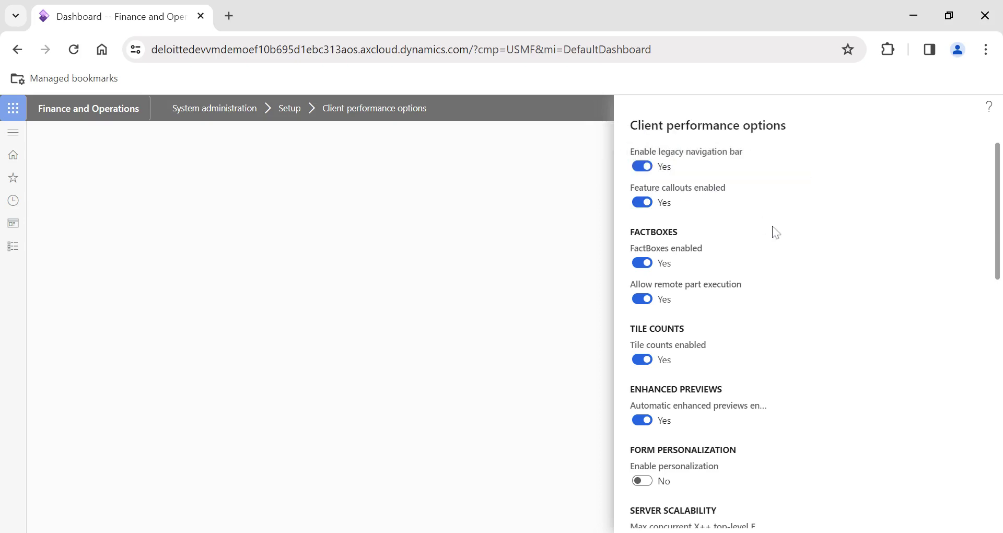
{"action": "scroll", "coordinate": [768, 227], "scroll_direction": "down", "scroll_amount": 1}
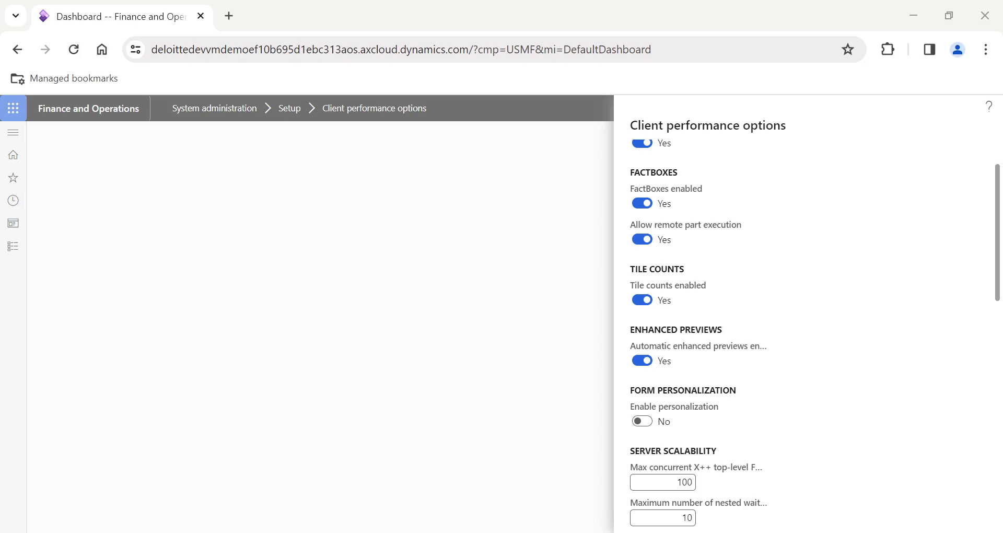
{"action": "scroll", "coordinate": [895, 398], "scroll_direction": "down", "scroll_amount": 10}
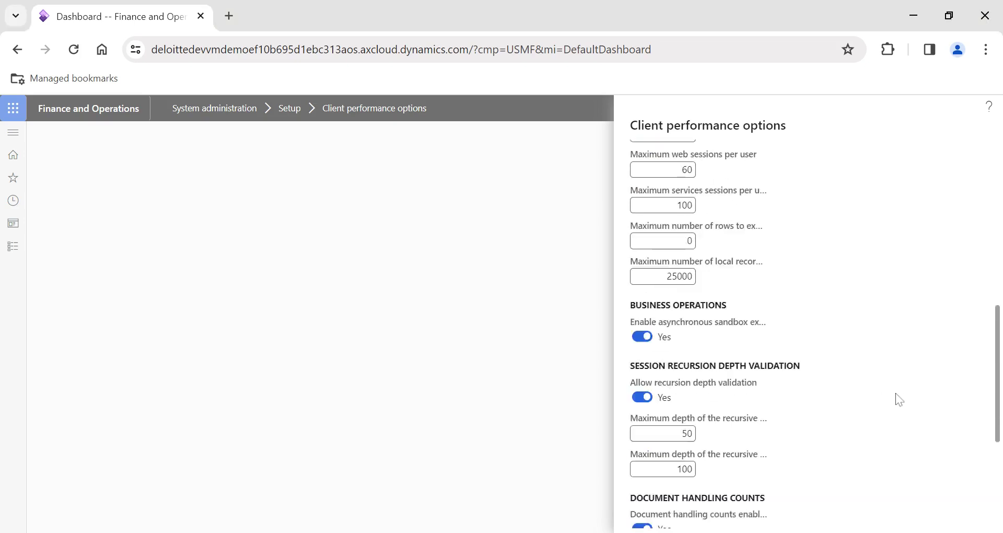
{"action": "left_click", "coordinate": [960, 519]}
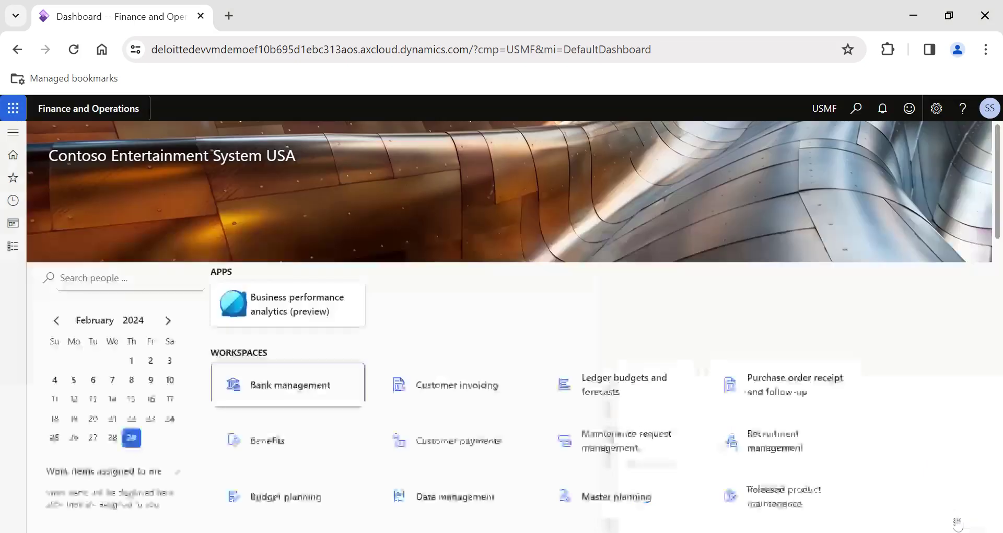
- Open the Skybag B purchase order with requested receipt date 2/19/2024 from Accounts payable's All purchase orders list
{"action": "left_click", "coordinate": [13, 246]}
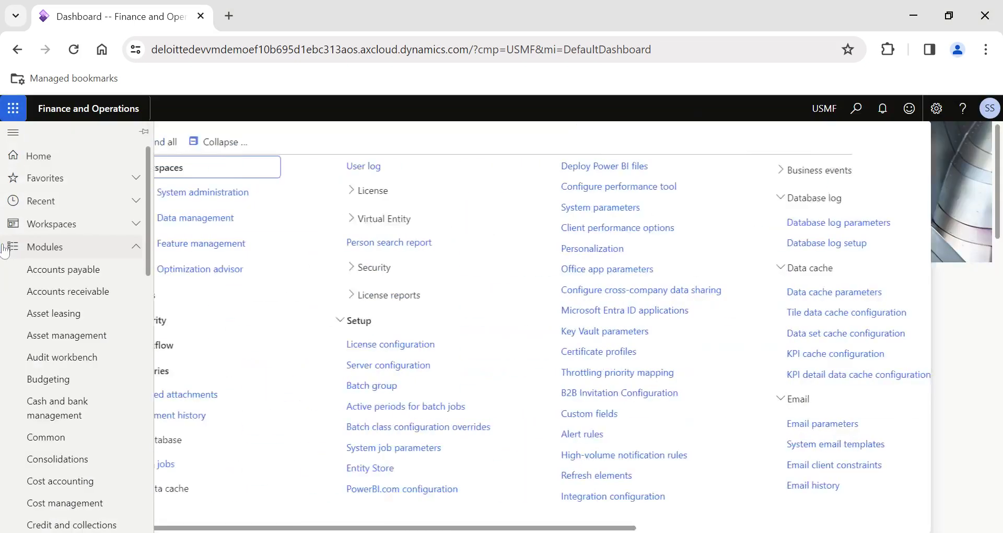
{"action": "left_click", "coordinate": [78, 270]}
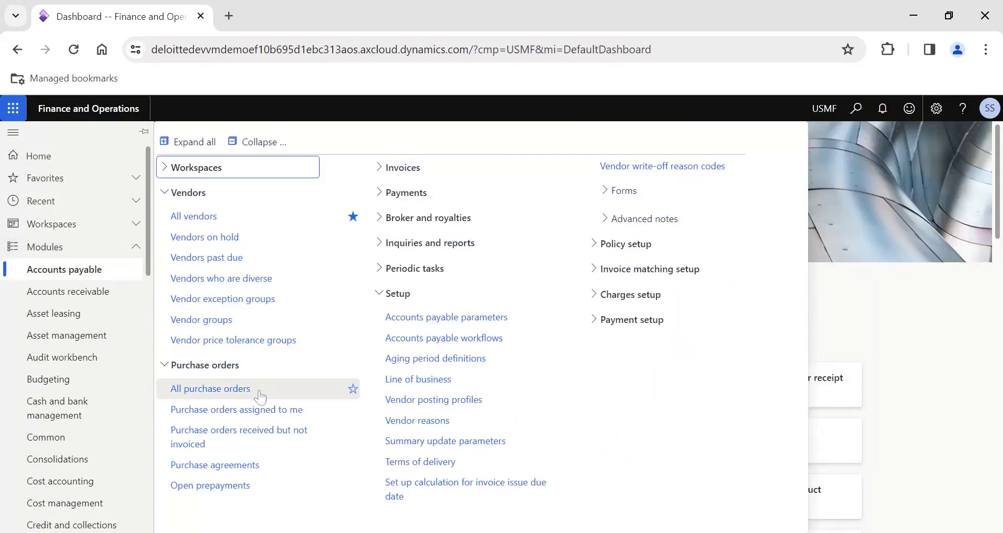
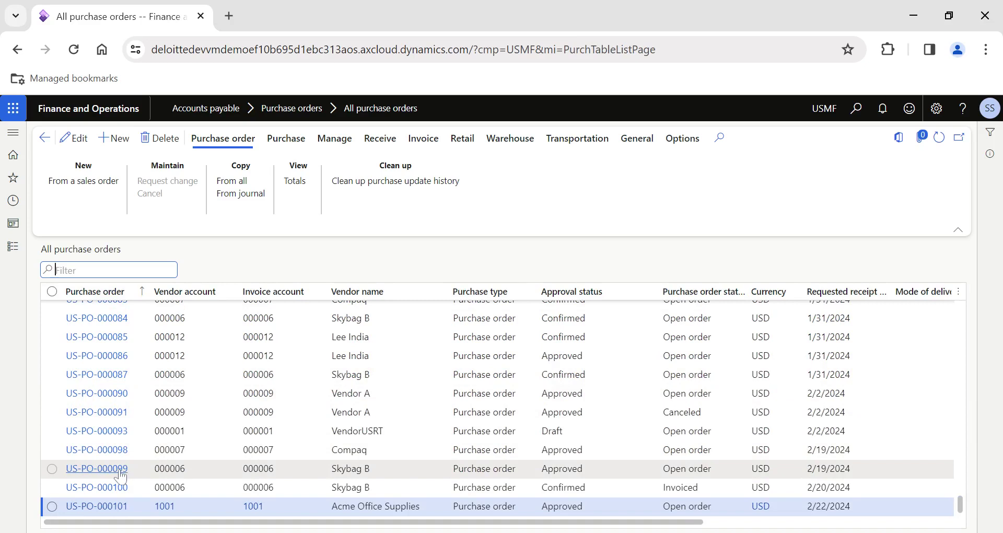
{"action": "left_click", "coordinate": [120, 473]}
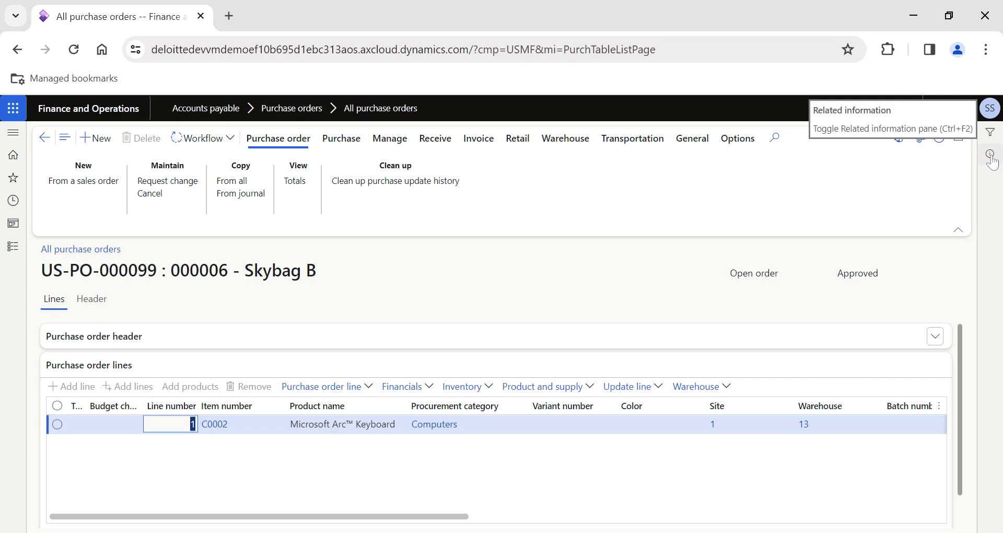
- Show the order's Related information, examine the Latest purchase orders and Purchase order totals FactBoxes, and collapse Latest purchase orders
{"action": "left_click", "coordinate": [990, 154]}
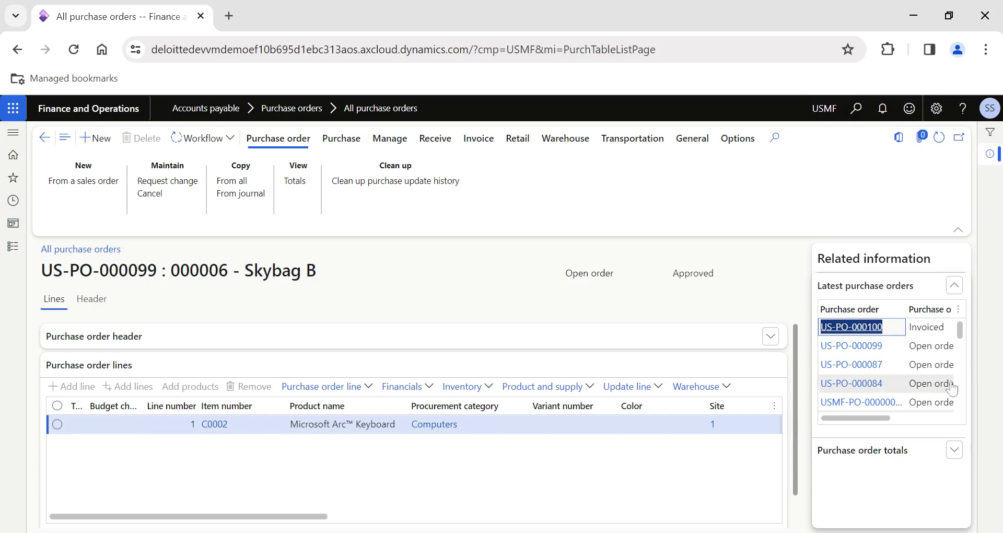
{"action": "left_click", "coordinate": [954, 450]}
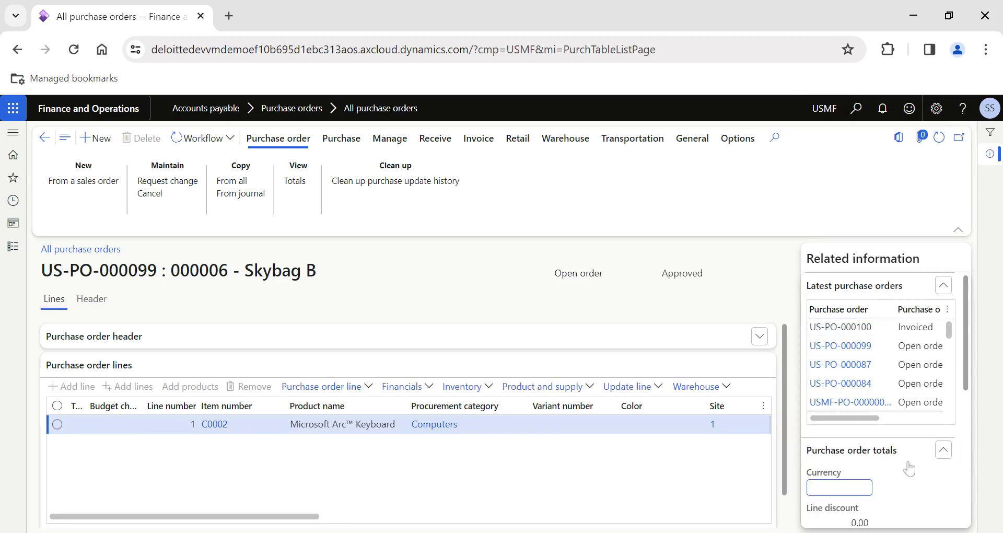
{"action": "scroll", "coordinate": [909, 469], "scroll_direction": "down", "scroll_amount": 5}
{"action": "scroll", "coordinate": [909, 469], "scroll_direction": "up", "scroll_amount": 5}
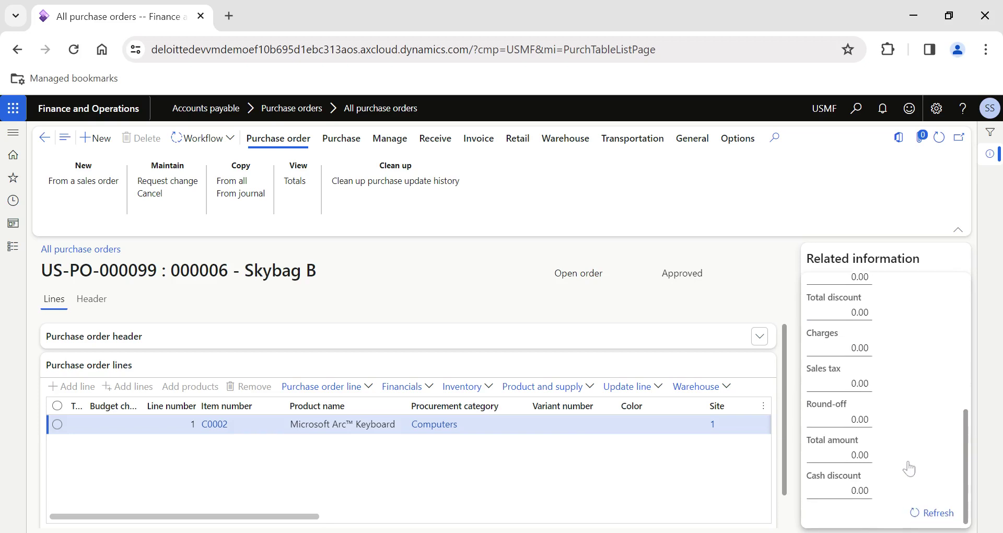
{"action": "scroll", "coordinate": [870, 370], "scroll_direction": "down", "scroll_amount": 3}
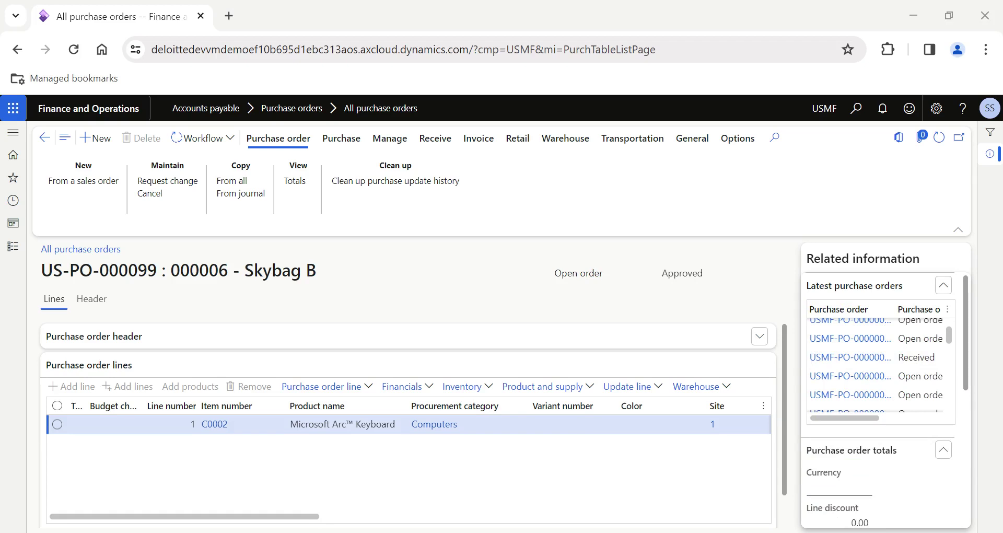
{"action": "left_click", "coordinate": [944, 288]}
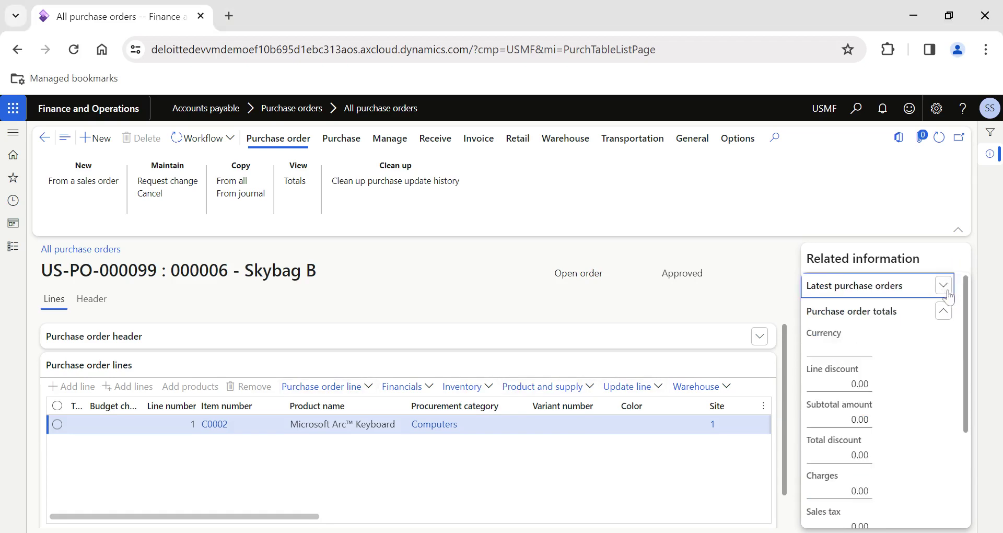
- Collapse the Purchase order totals FactBox, and re-expand both Purchase order totals and Latest purchase orders
{"action": "left_click", "coordinate": [943, 311]}
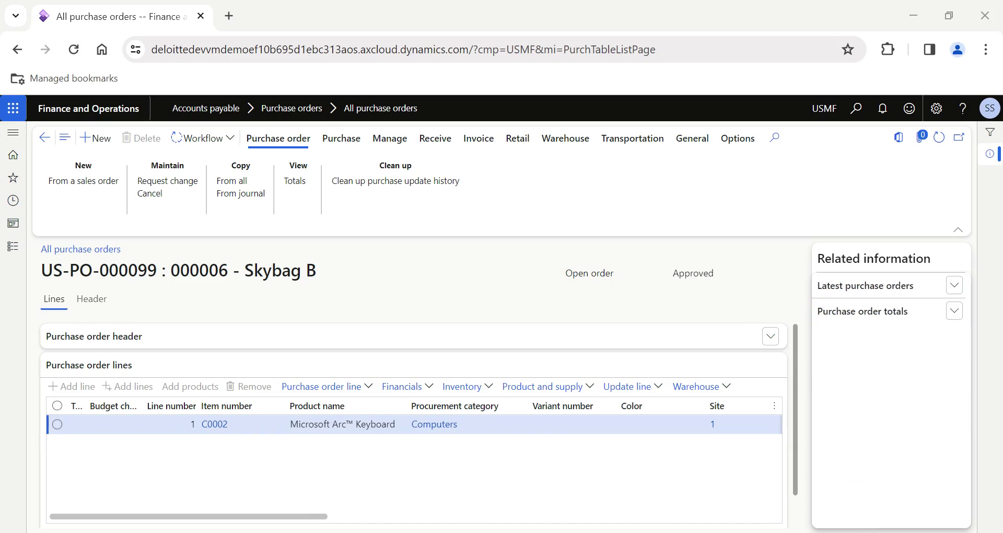
{"action": "left_click", "coordinate": [870, 325]}
{"action": "left_click", "coordinate": [960, 344]}
{"action": "left_click", "coordinate": [953, 311]}
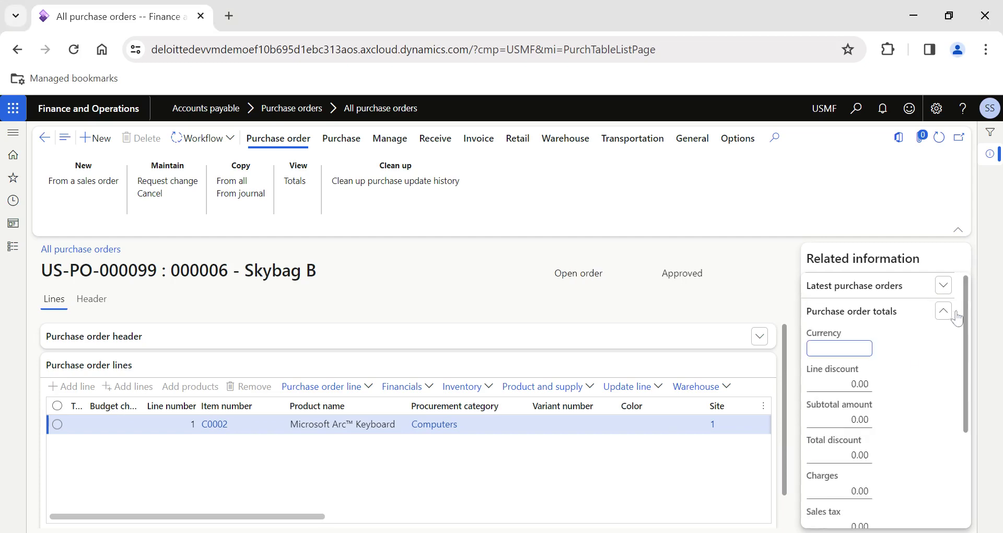
{"action": "left_click", "coordinate": [943, 287]}
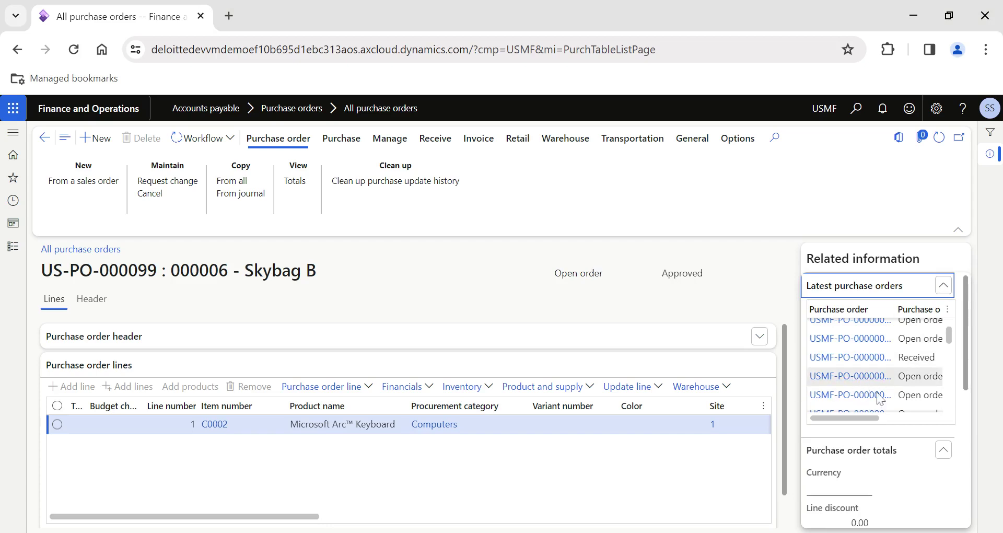
- Review the Latest purchase orders and Purchase order totals contents, and hide the order's Related information pane
{"action": "scroll", "coordinate": [862, 487], "scroll_direction": "down", "scroll_amount": 5}
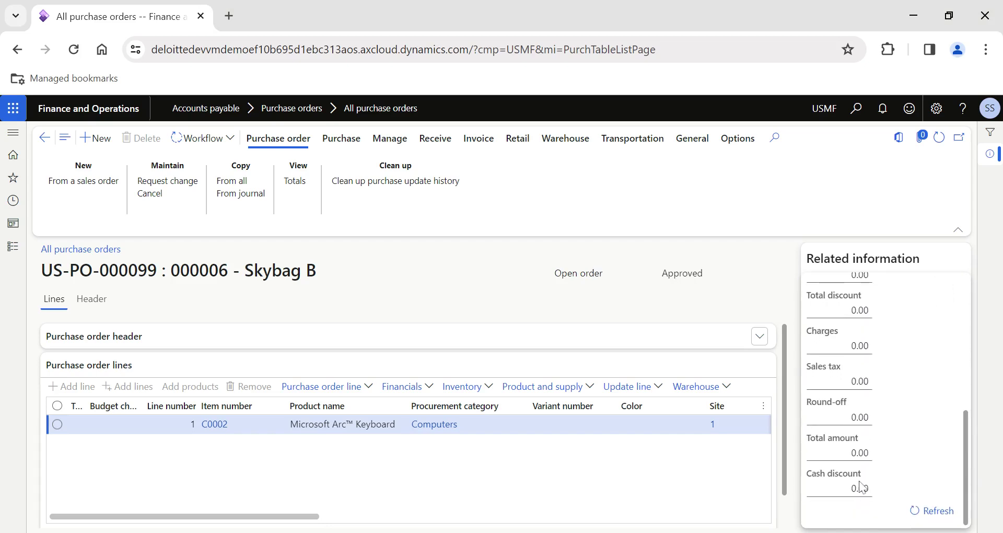
{"action": "scroll", "coordinate": [883, 397], "scroll_direction": "up", "scroll_amount": 3}
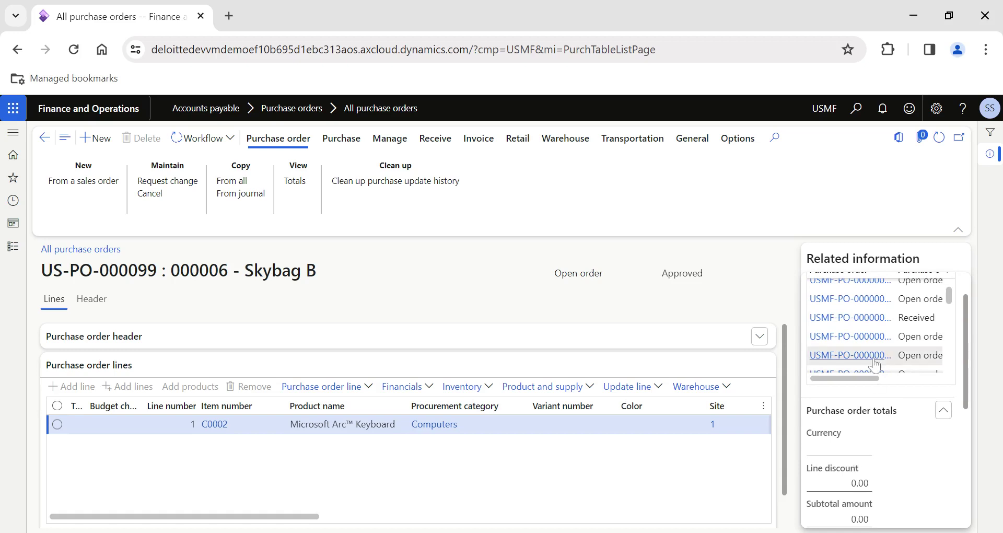
{"action": "scroll", "coordinate": [876, 417], "scroll_direction": "up", "scroll_amount": 1}
{"action": "scroll", "coordinate": [880, 370], "scroll_direction": "up", "scroll_amount": 3}
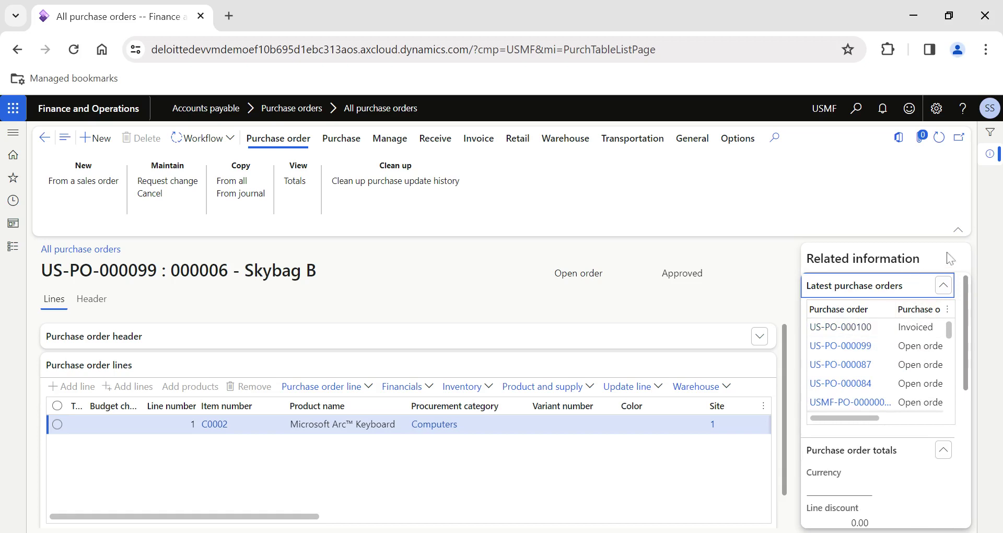
{"action": "left_click", "coordinate": [990, 154]}
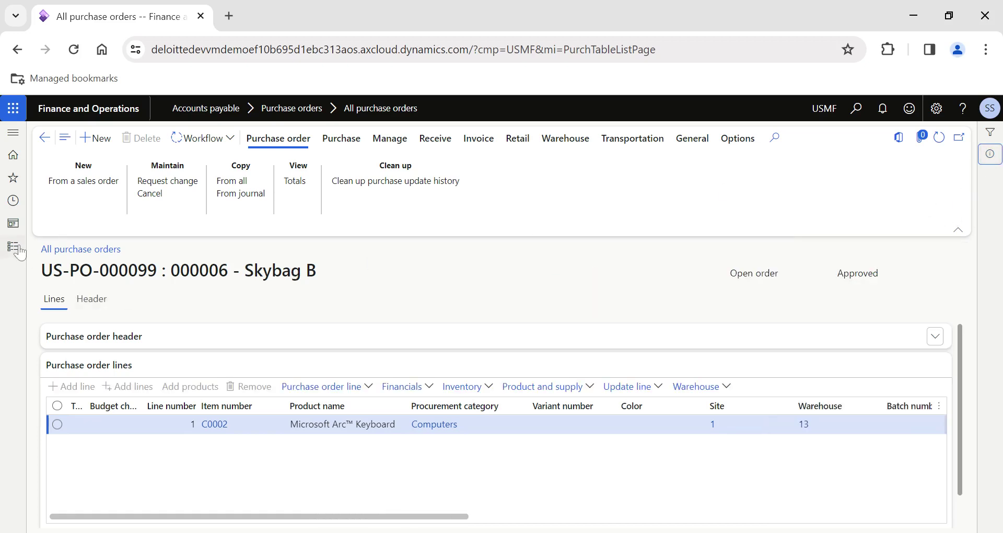
- Open Client performance options in the System administration module's Setup area
{"action": "left_click", "coordinate": [16, 248]}
{"action": "scroll", "coordinate": [86, 418], "scroll_direction": "down", "scroll_amount": 3}
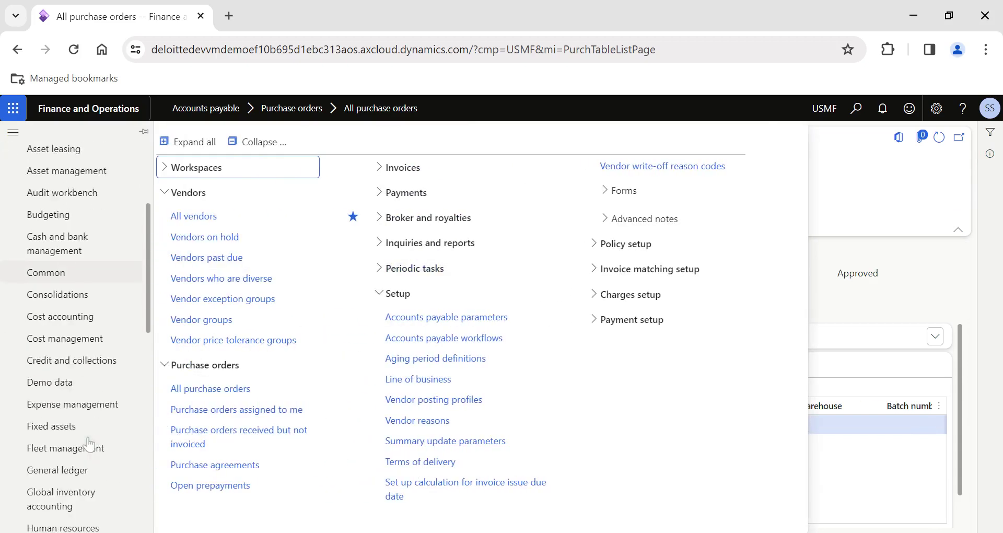
{"action": "scroll", "coordinate": [89, 443], "scroll_direction": "down", "scroll_amount": 7}
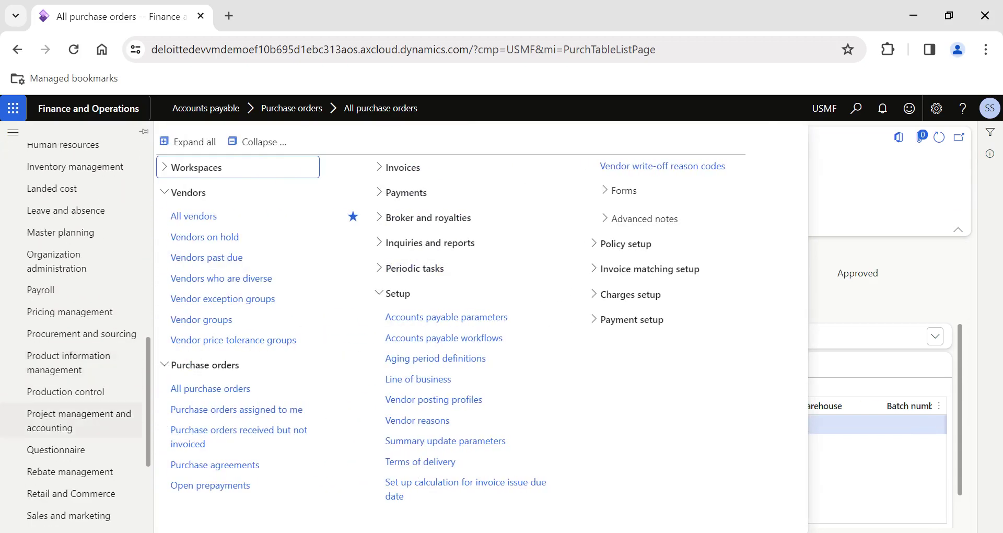
{"action": "scroll", "coordinate": [89, 337], "scroll_direction": "down", "scroll_amount": 3}
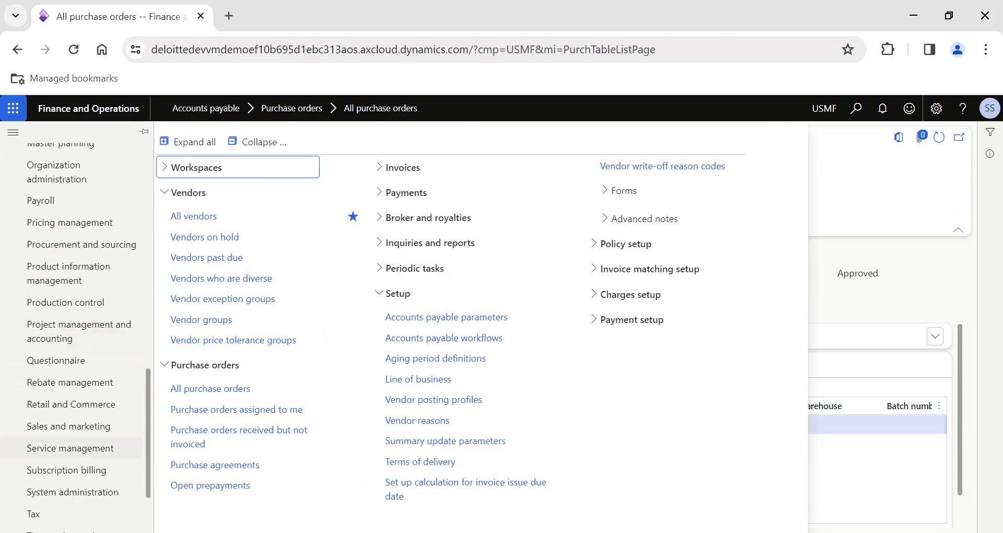
{"action": "left_click", "coordinate": [73, 491]}
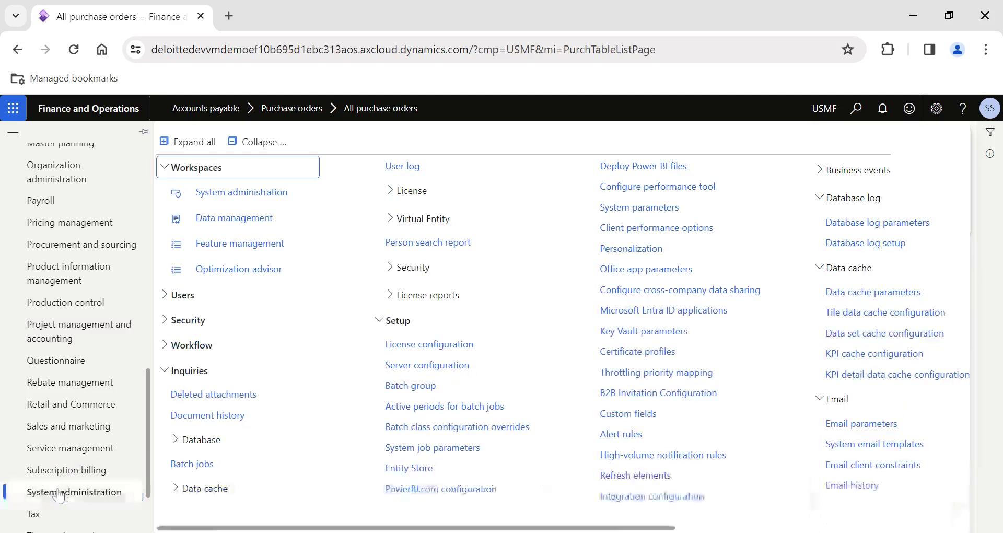
{"action": "left_click", "coordinate": [656, 228]}
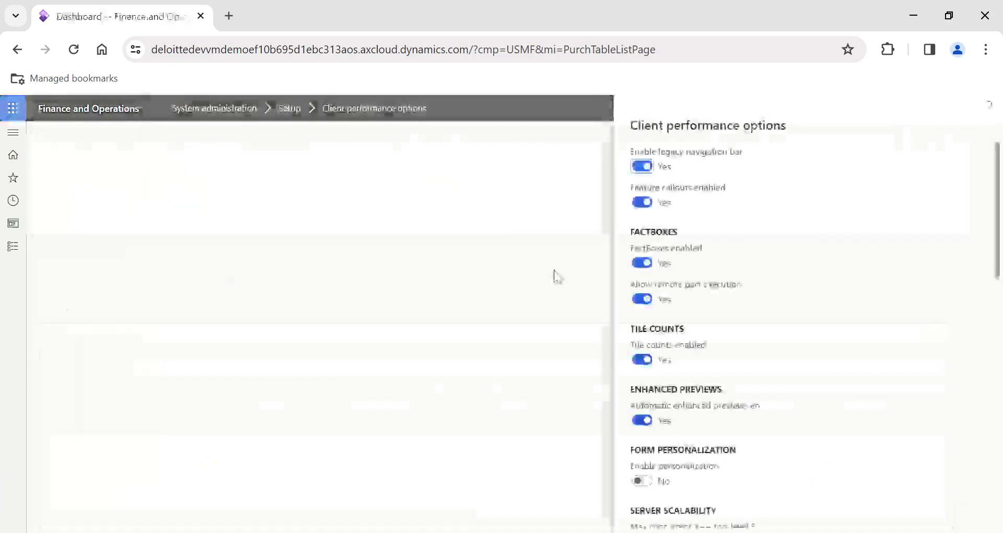
- Set FactBoxes enabled to No and save the client performance options
{"action": "left_click", "coordinate": [648, 261]}
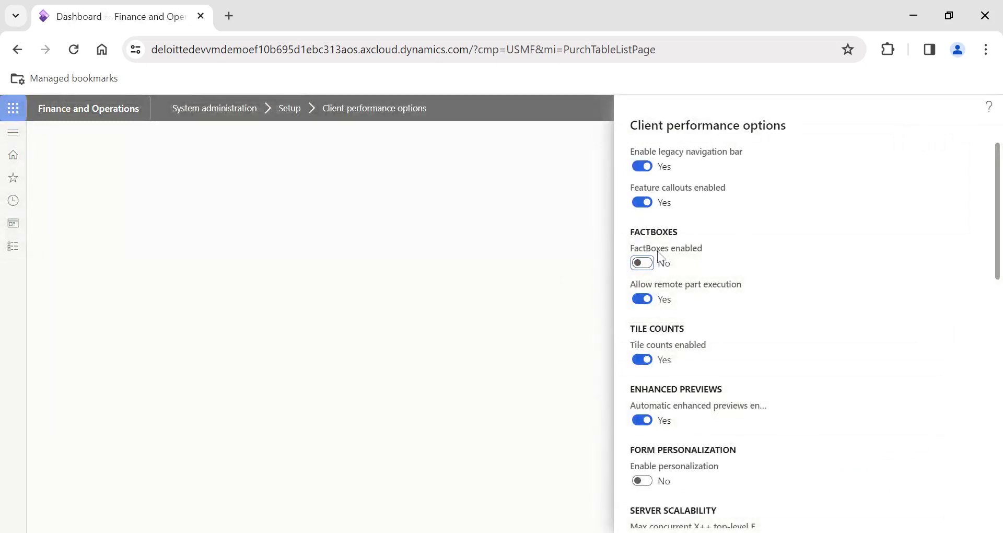
{"action": "scroll", "coordinate": [864, 385], "scroll_direction": "down", "scroll_amount": 10}
{"action": "left_click", "coordinate": [916, 519]}
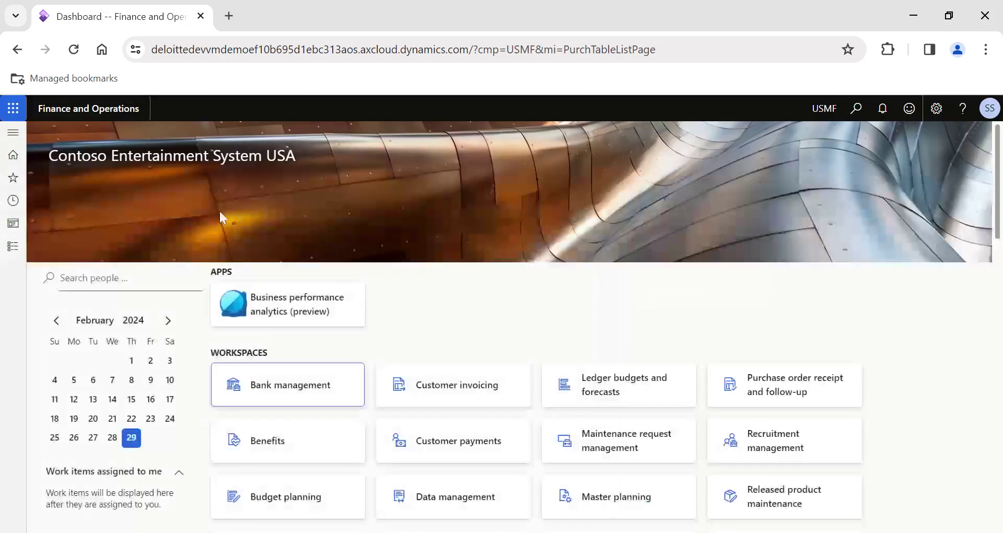
- Open the Approved Skybag B purchase order with requested receipt date 2/19/2024 from Accounts payable's All purchase orders list
{"action": "left_click", "coordinate": [13, 246]}
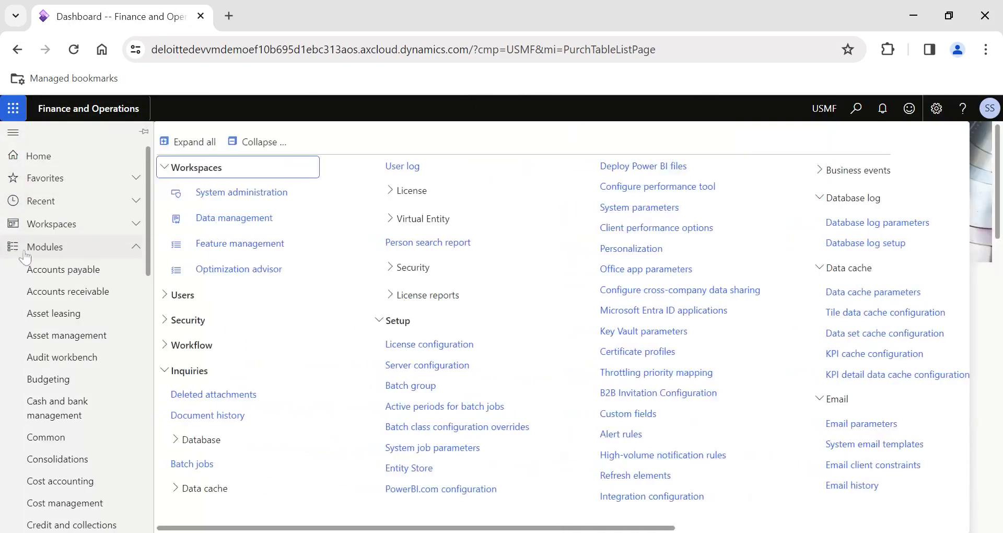
{"action": "left_click", "coordinate": [102, 271]}
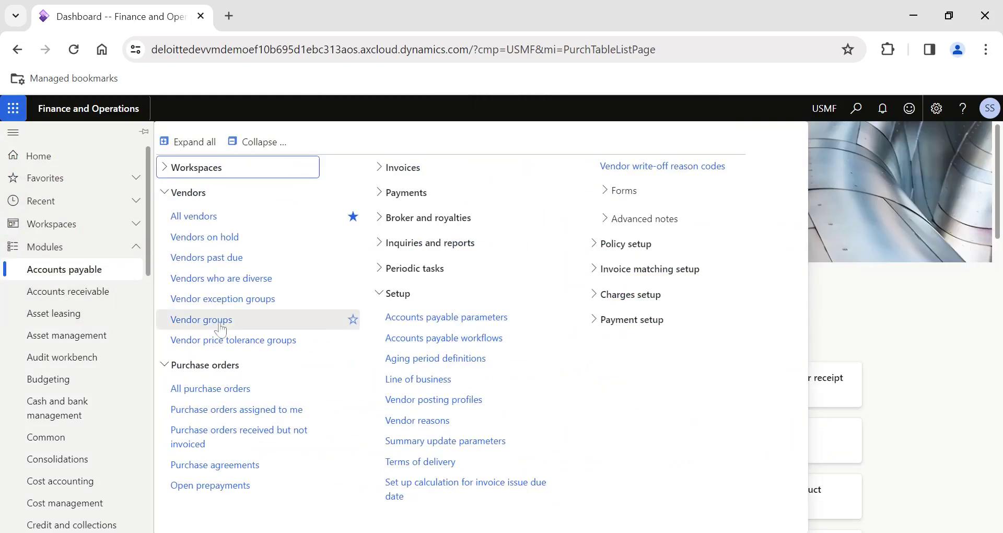
{"action": "left_click", "coordinate": [218, 395]}
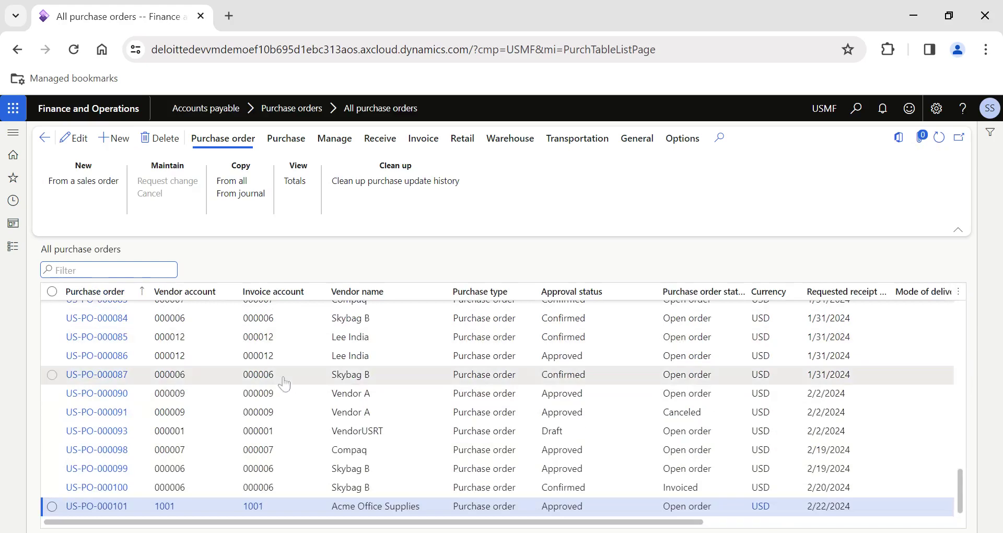
{"action": "left_click", "coordinate": [121, 475]}
{"action": "left_click", "coordinate": [120, 469]}
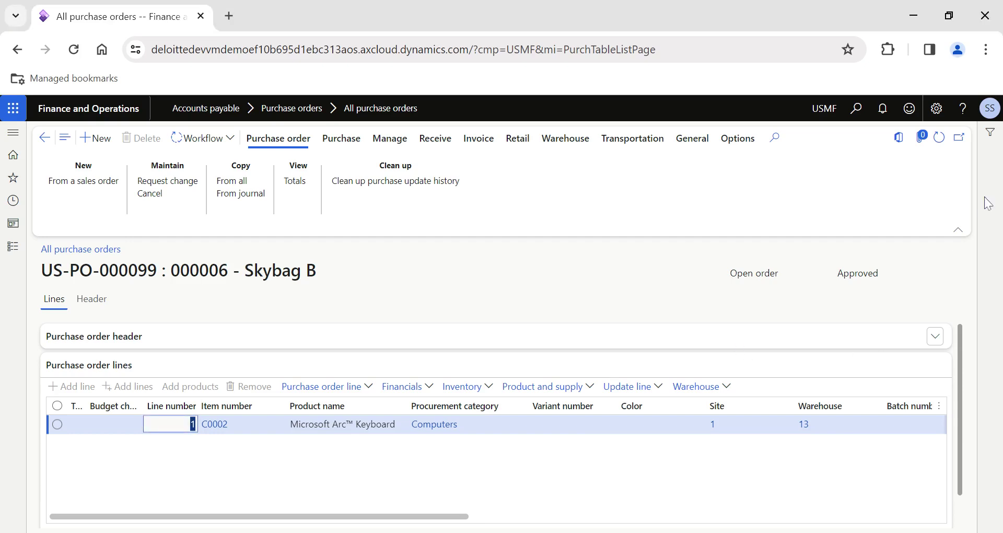
- Return from the Skybag B purchase order to the System administration module's Client performance options
{"action": "left_click", "coordinate": [7, 250]}
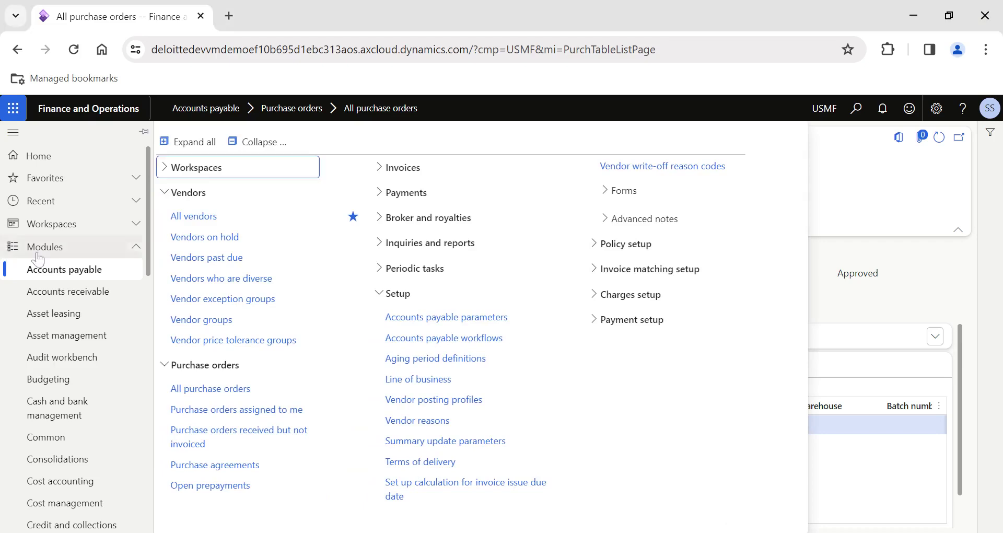
{"action": "left_click", "coordinate": [986, 202]}
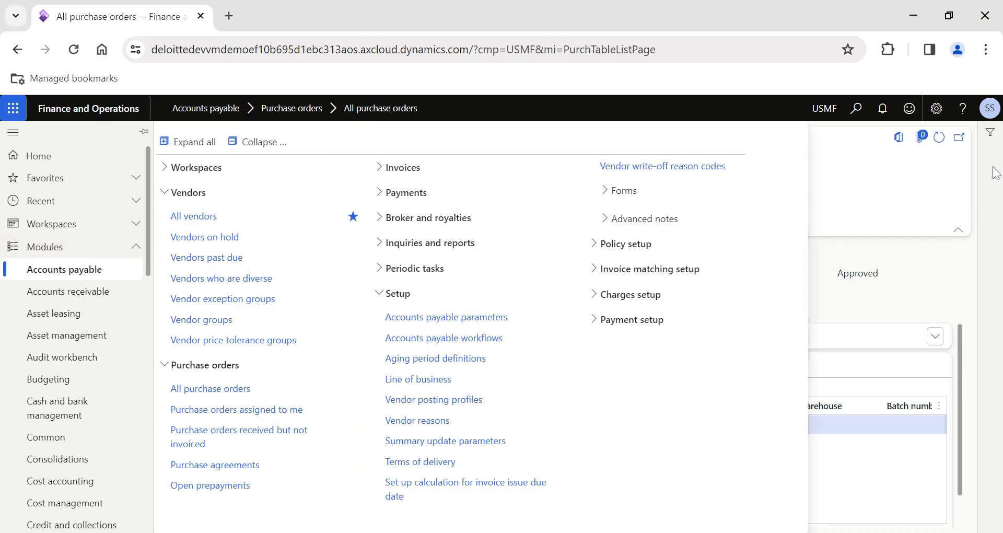
{"action": "left_click", "coordinate": [13, 246]}
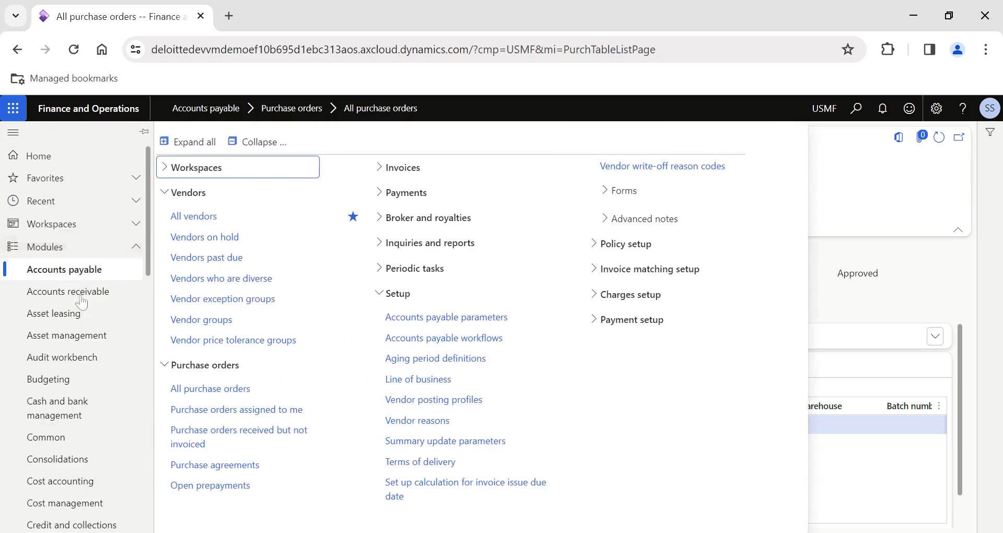
{"action": "scroll", "coordinate": [59, 404], "scroll_direction": "down", "scroll_amount": 6}
{"action": "scroll", "coordinate": [59, 403], "scroll_direction": "down", "scroll_amount": 6}
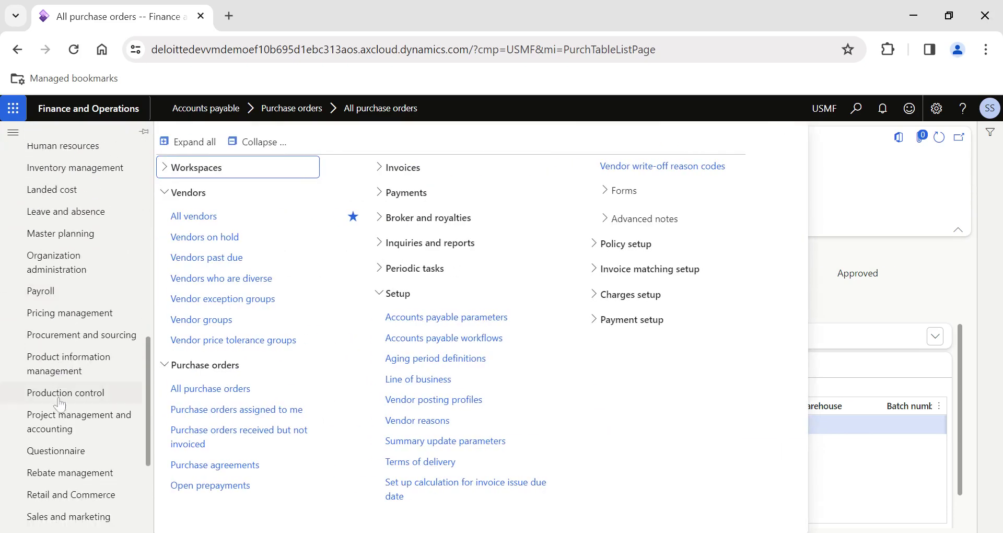
{"action": "left_click", "coordinate": [65, 450]}
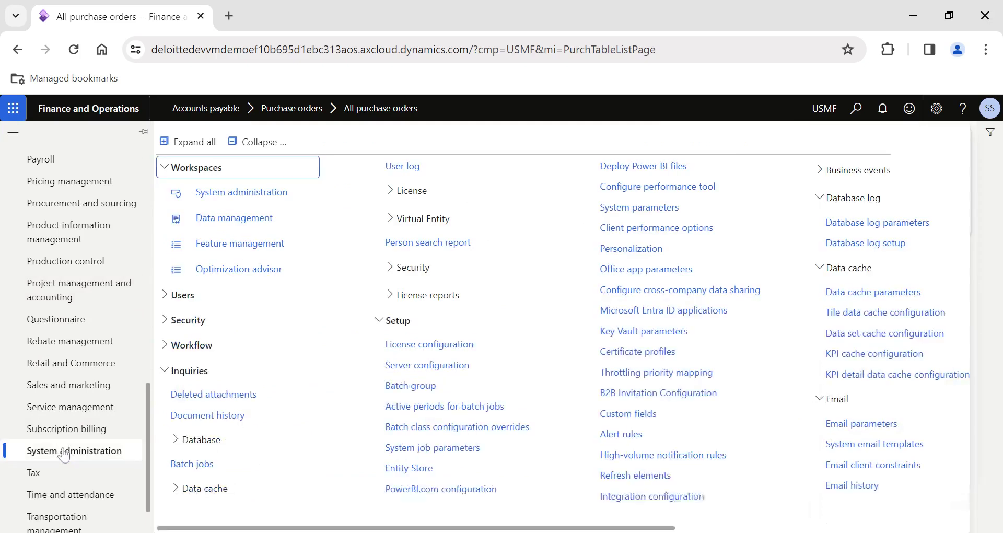
{"action": "left_click", "coordinate": [646, 227]}
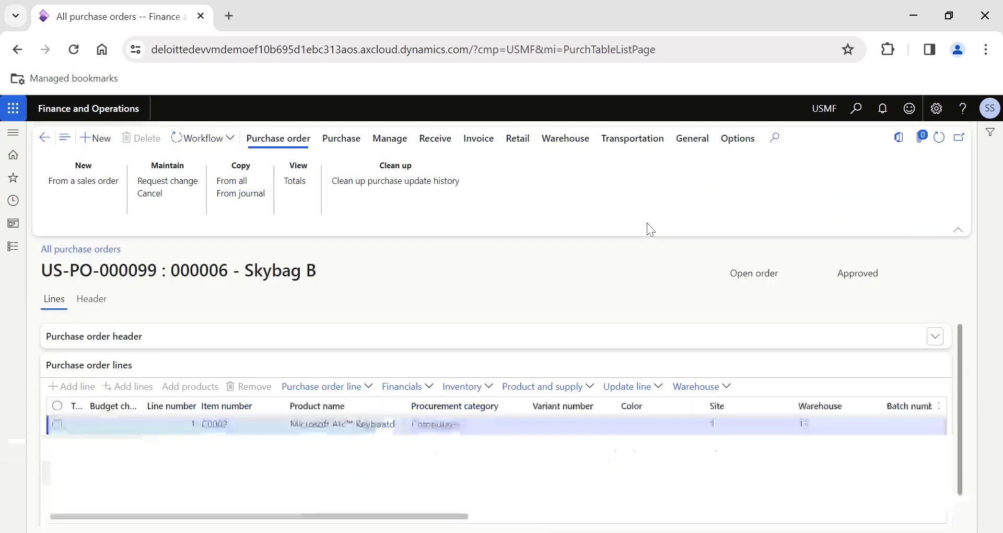
- Set FactBoxes enabled to Yes, switch Tile counts enabled off and back on, and save the client performance options
{"action": "left_click", "coordinate": [643, 263]}
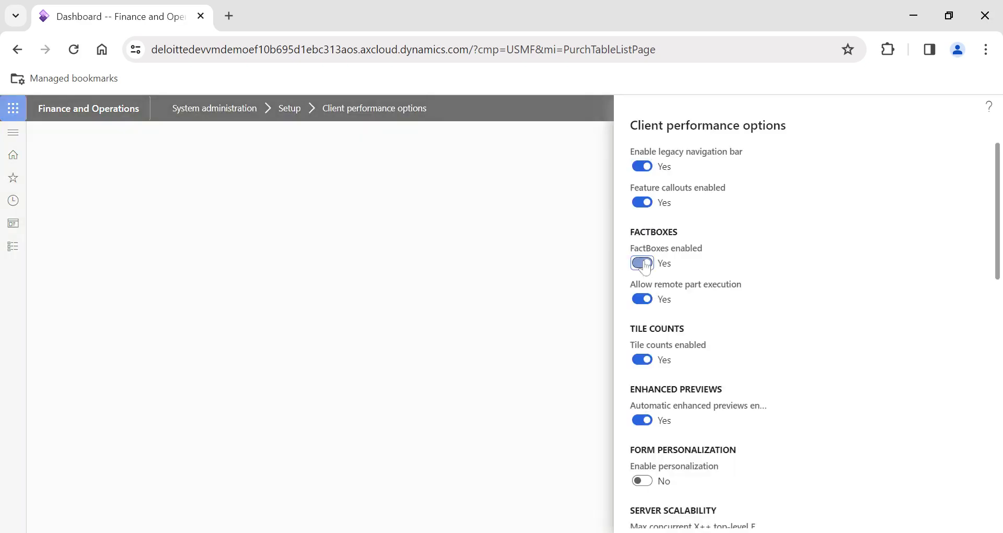
{"action": "scroll", "coordinate": [758, 278], "scroll_direction": "down", "scroll_amount": 2}
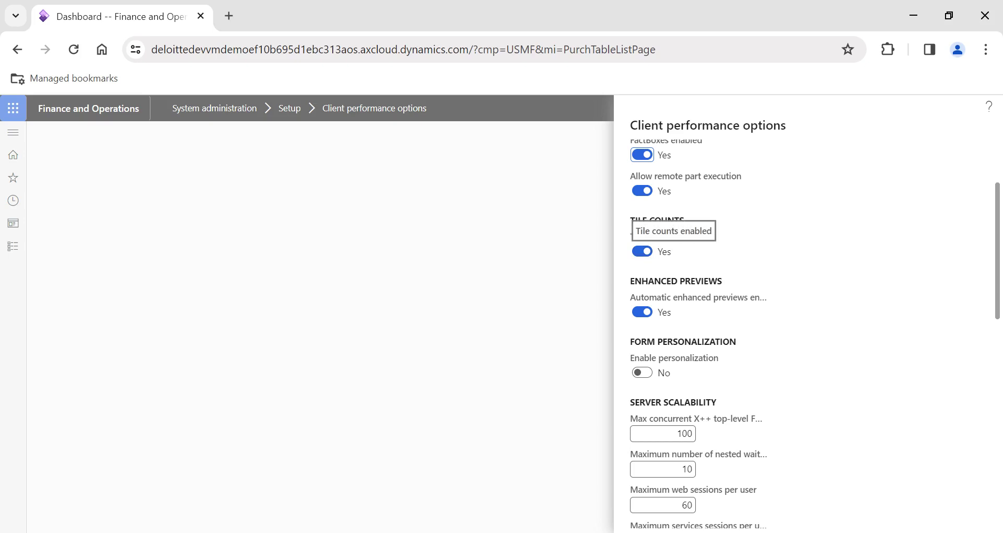
{"action": "left_click", "coordinate": [642, 252]}
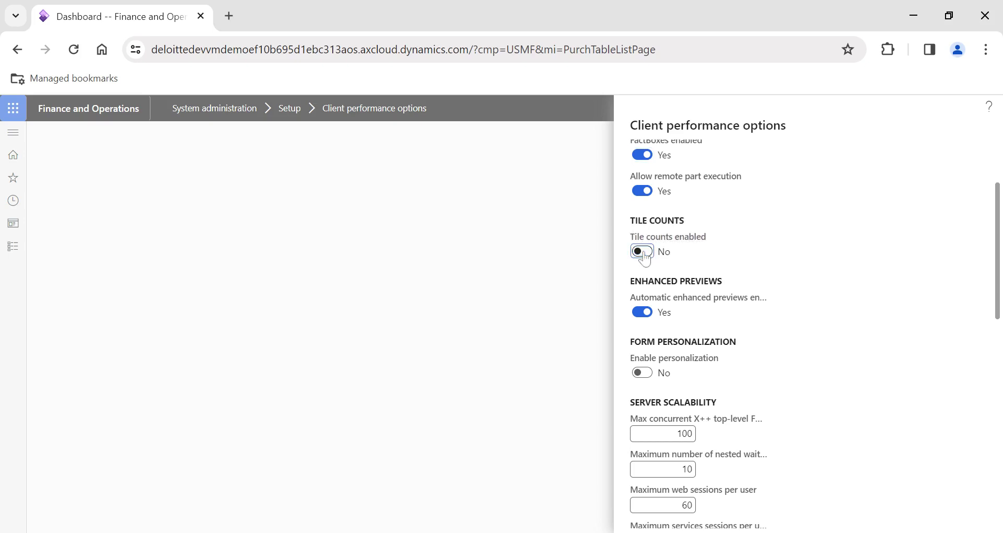
{"action": "left_click", "coordinate": [642, 251]}
{"action": "scroll", "coordinate": [862, 314], "scroll_direction": "down", "scroll_amount": 10}
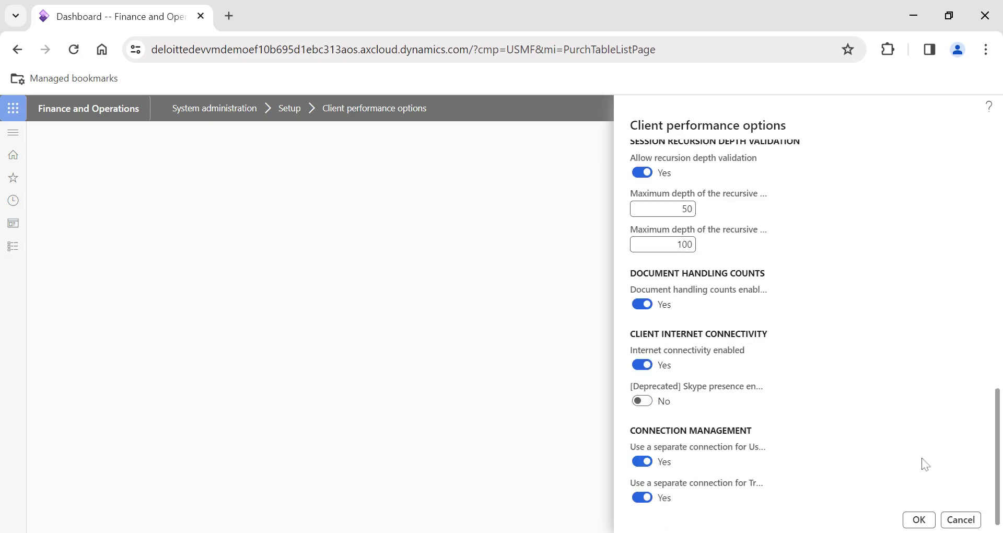
{"action": "left_click", "coordinate": [919, 519]}
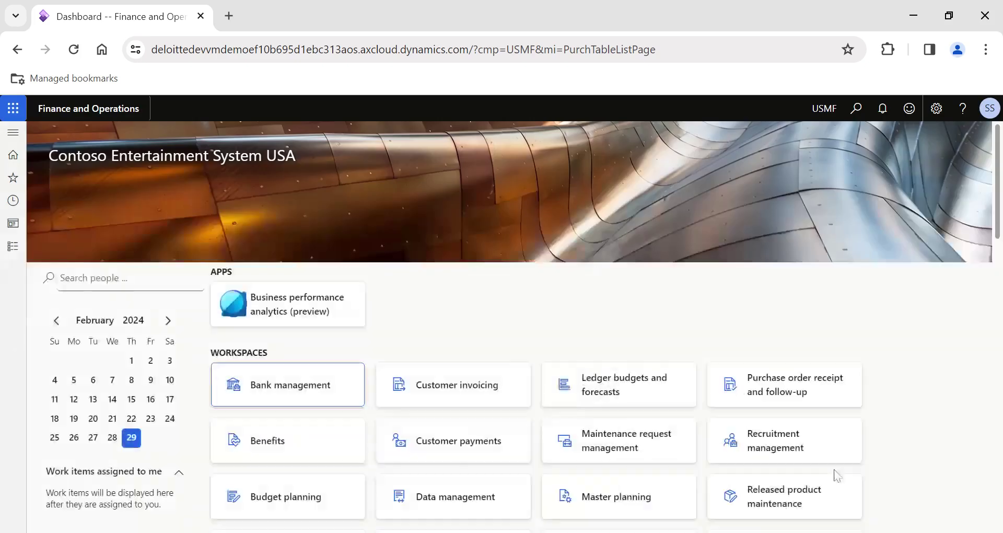
- Open the Sales order processing and inquiry workspace and list its Unconfirmed orders
{"action": "left_click", "coordinate": [14, 248]}
{"action": "left_click", "coordinate": [41, 223]}
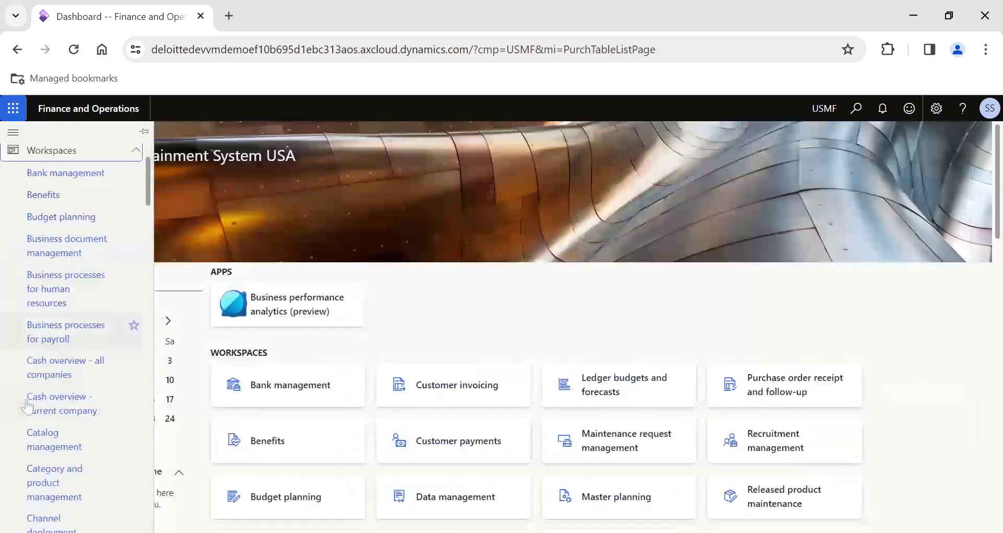
{"action": "scroll", "coordinate": [27, 404], "scroll_direction": "down", "scroll_amount": 20}
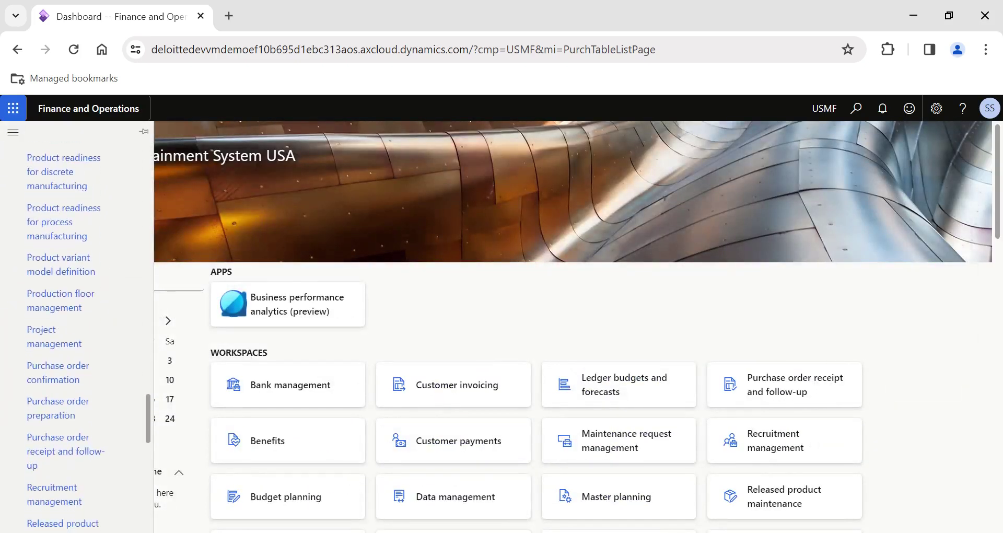
{"action": "scroll", "coordinate": [36, 380], "scroll_direction": "down", "scroll_amount": 8}
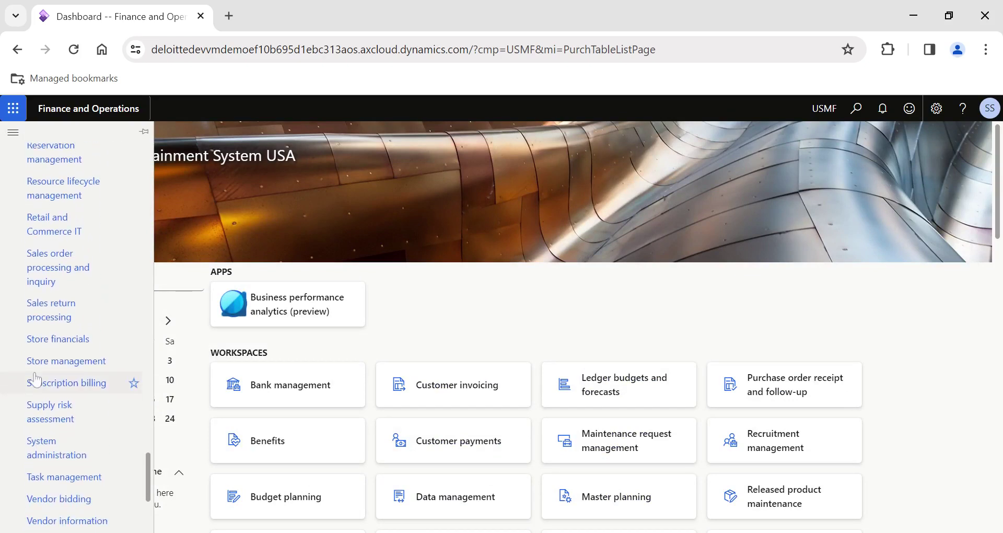
{"action": "left_click", "coordinate": [58, 267]}
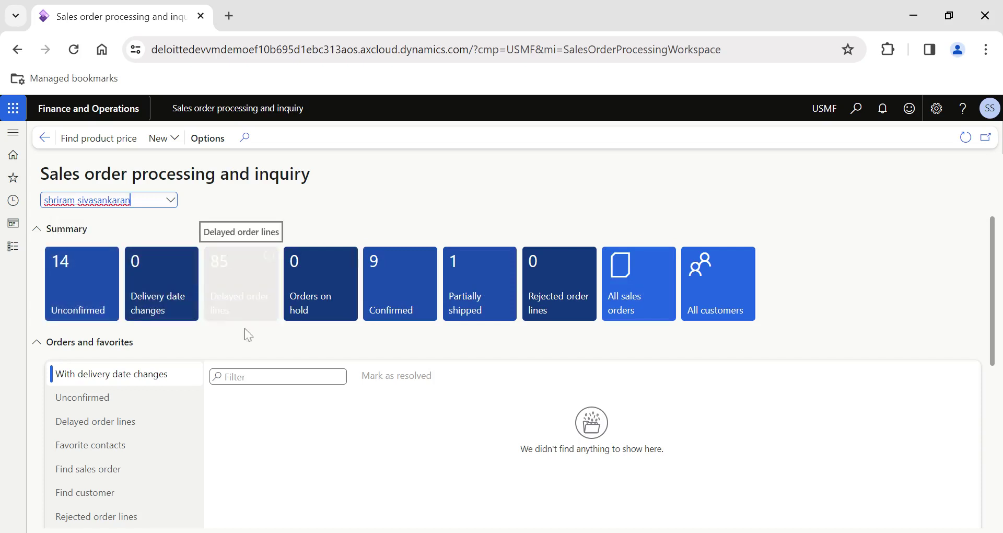
{"action": "left_click", "coordinate": [139, 409]}
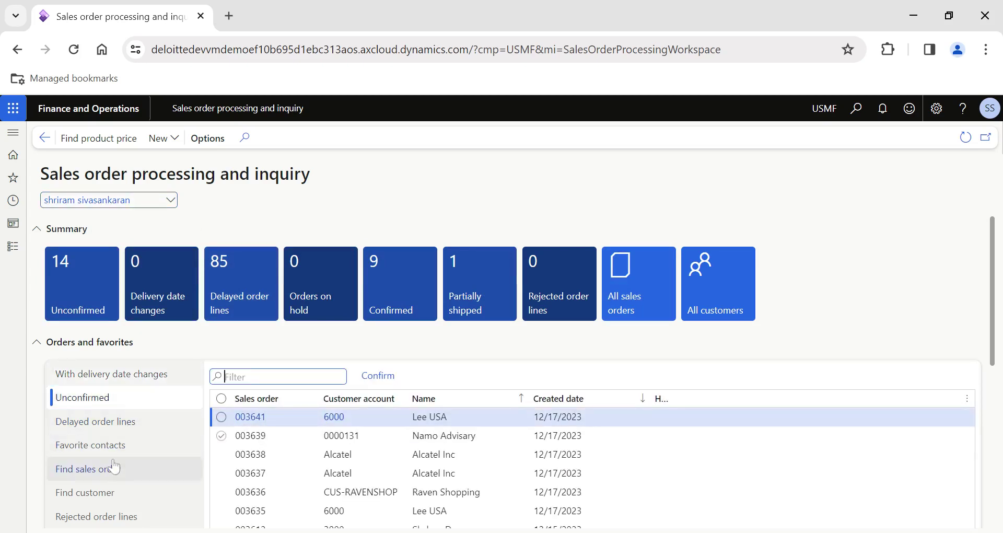
- Open Client performance options from the System administration module's Setup area
{"action": "left_click", "coordinate": [12, 248]}
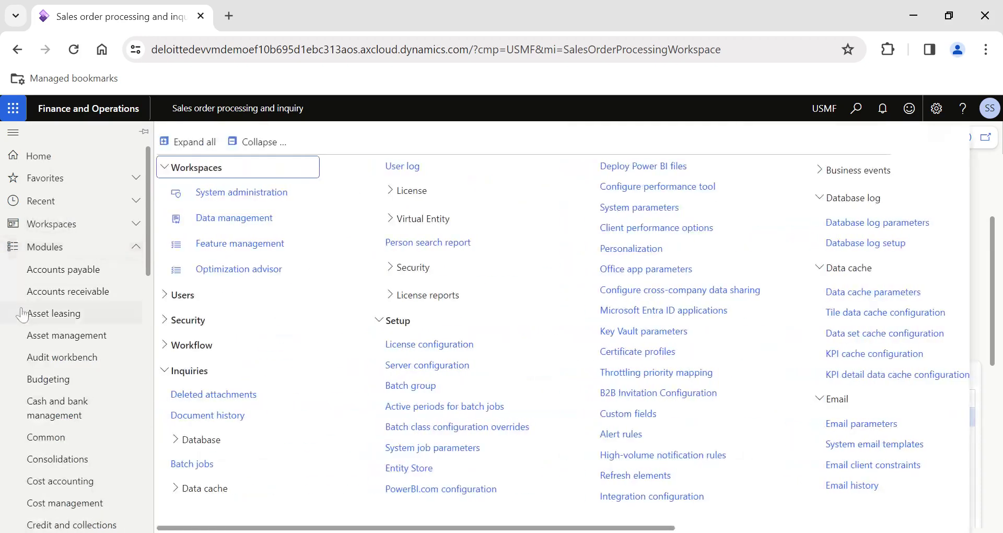
{"action": "scroll", "coordinate": [82, 416], "scroll_direction": "down", "scroll_amount": 8}
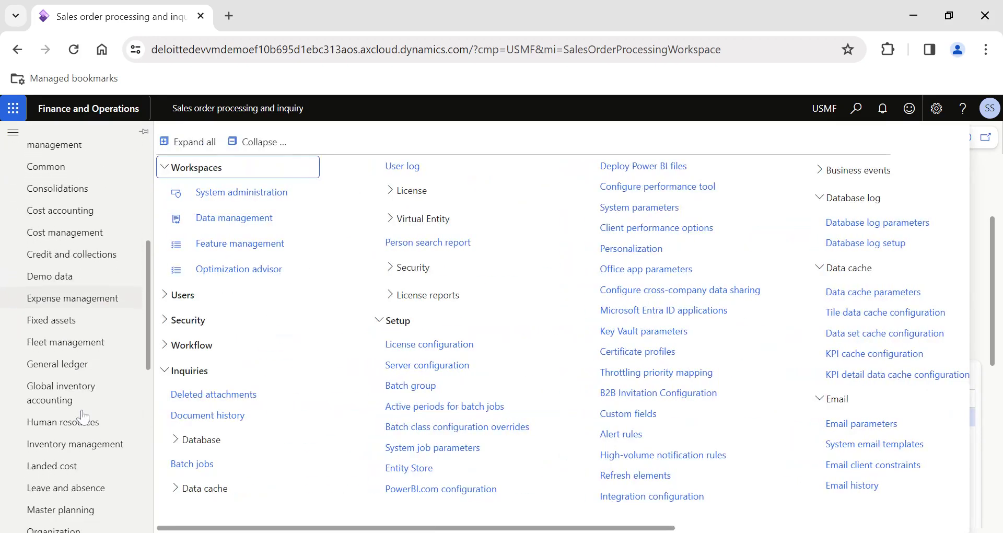
{"action": "scroll", "coordinate": [82, 416], "scroll_direction": "down", "scroll_amount": 6}
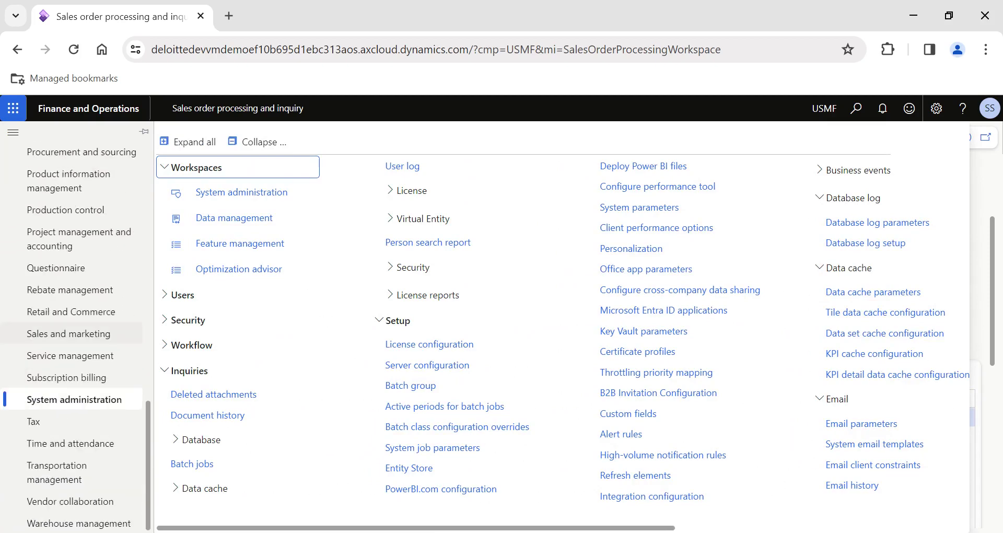
{"action": "scroll", "coordinate": [515, 361], "scroll_direction": "right", "scroll_amount": 5}
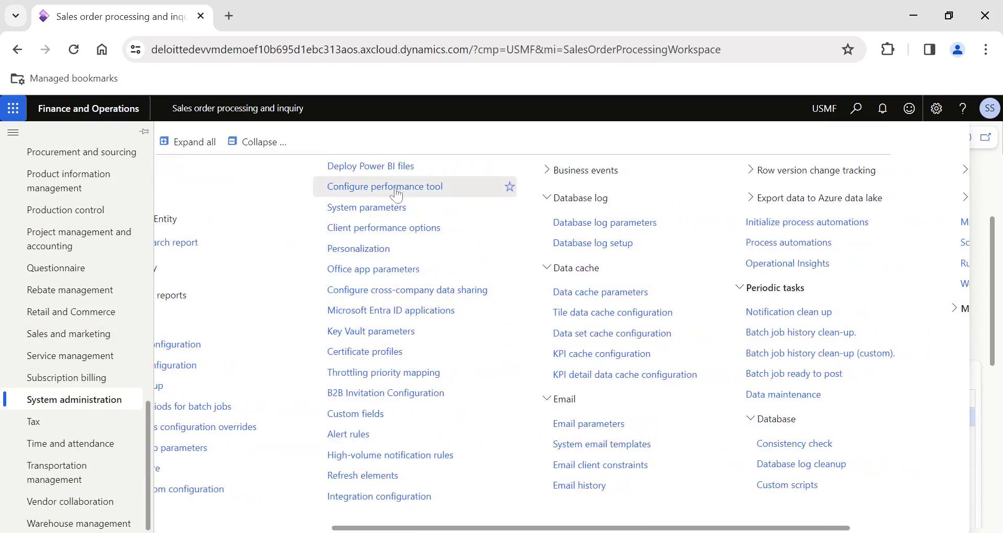
{"action": "left_click", "coordinate": [385, 230]}
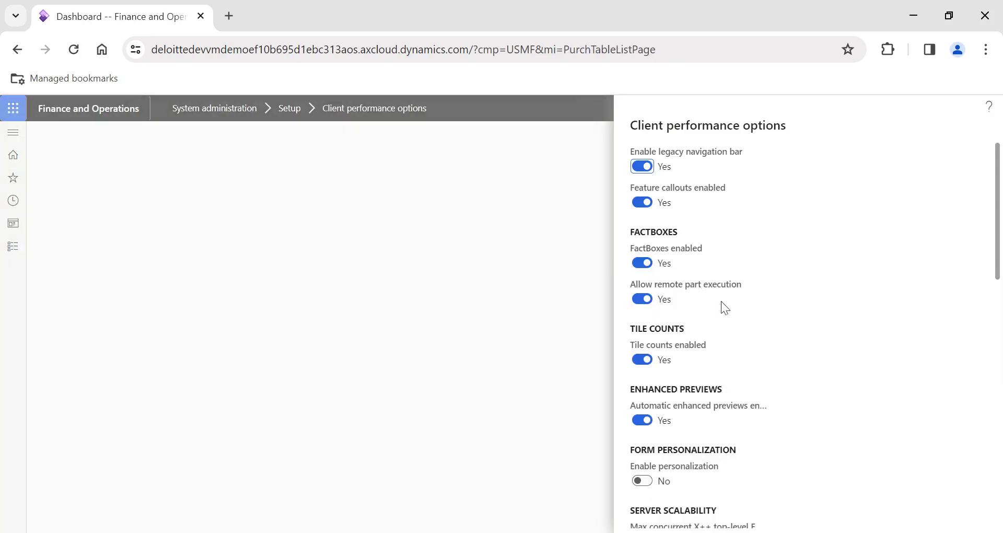
- Set Tile counts enabled to No and save the client performance options
{"action": "scroll", "coordinate": [743, 342], "scroll_direction": "down", "scroll_amount": 2}
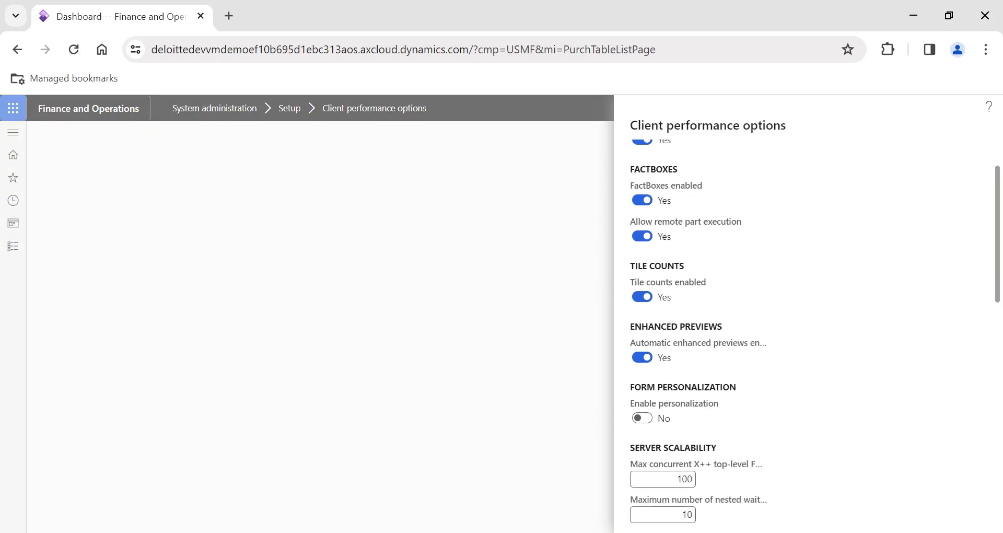
{"action": "left_click", "coordinate": [642, 301]}
{"action": "scroll", "coordinate": [842, 332], "scroll_direction": "down", "scroll_amount": 8}
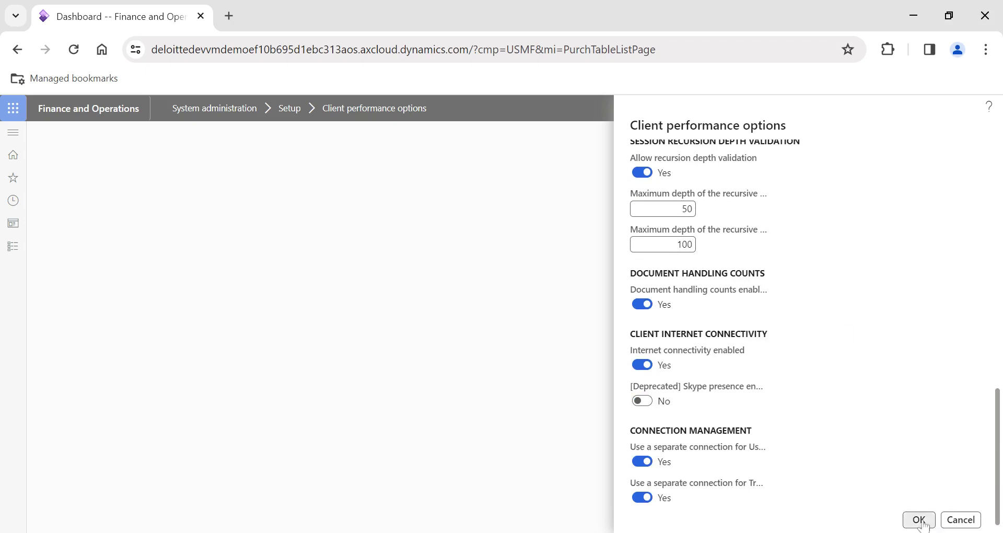
{"action": "left_click", "coordinate": [920, 521]}
- Open the Sales order processing and inquiry workspace and open the Unconfirmed orders list from its summary tile
{"action": "left_click", "coordinate": [13, 245]}
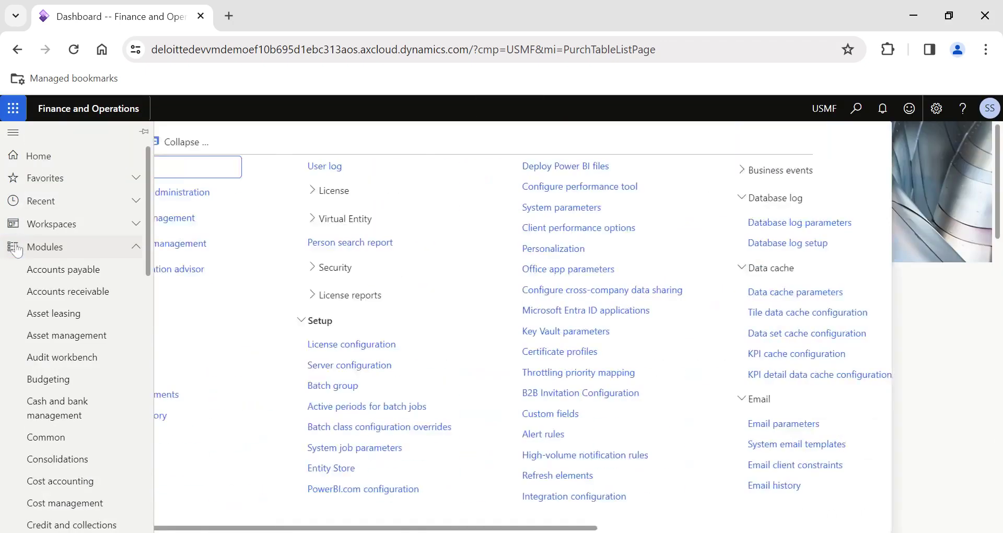
{"action": "scroll", "coordinate": [87, 420], "scroll_direction": "down", "scroll_amount": 5}
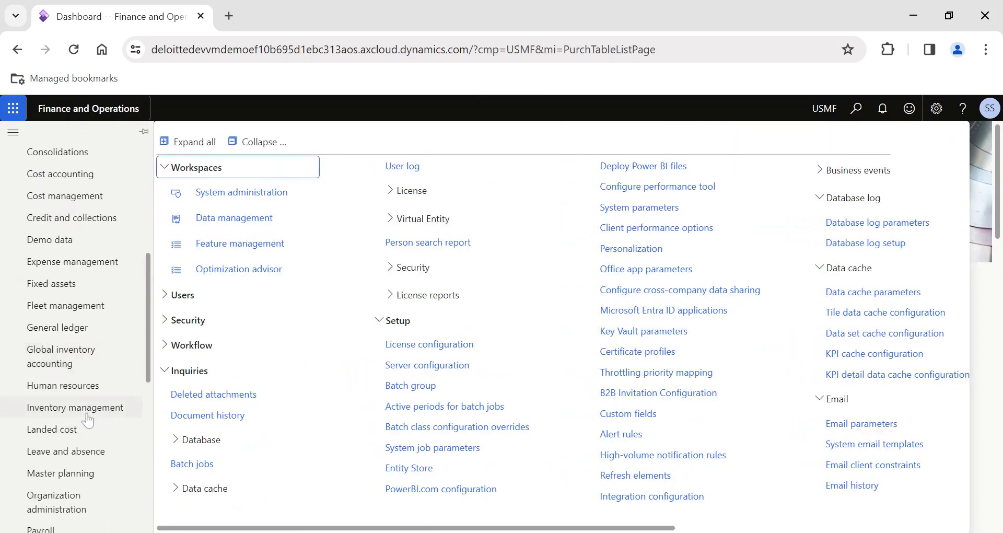
{"action": "scroll", "coordinate": [89, 413], "scroll_direction": "down", "scroll_amount": 2}
{"action": "scroll", "coordinate": [85, 405], "scroll_direction": "up", "scroll_amount": 6}
{"action": "scroll", "coordinate": [85, 405], "scroll_direction": "up", "scroll_amount": 2}
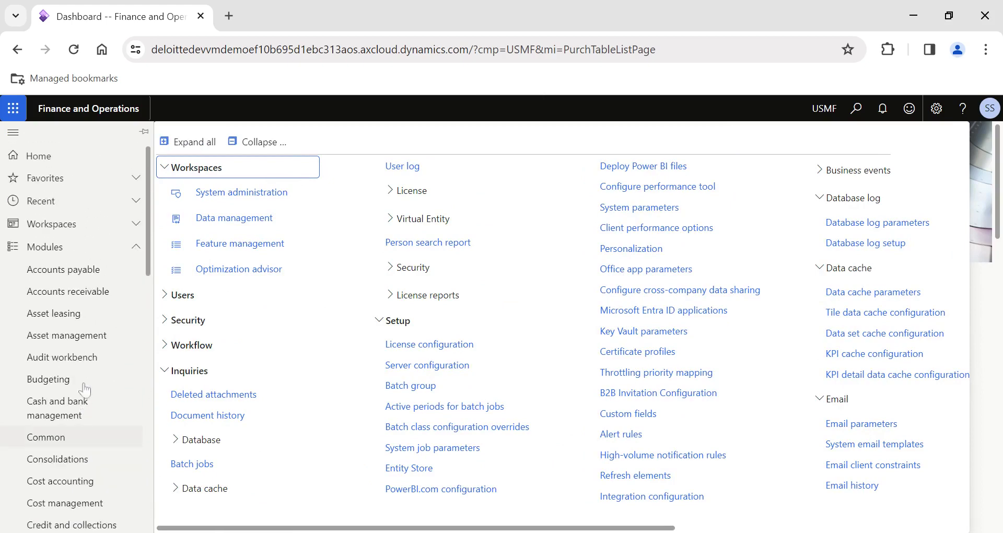
{"action": "left_click", "coordinate": [72, 225]}
{"action": "scroll", "coordinate": [67, 403], "scroll_direction": "down", "scroll_amount": 20}
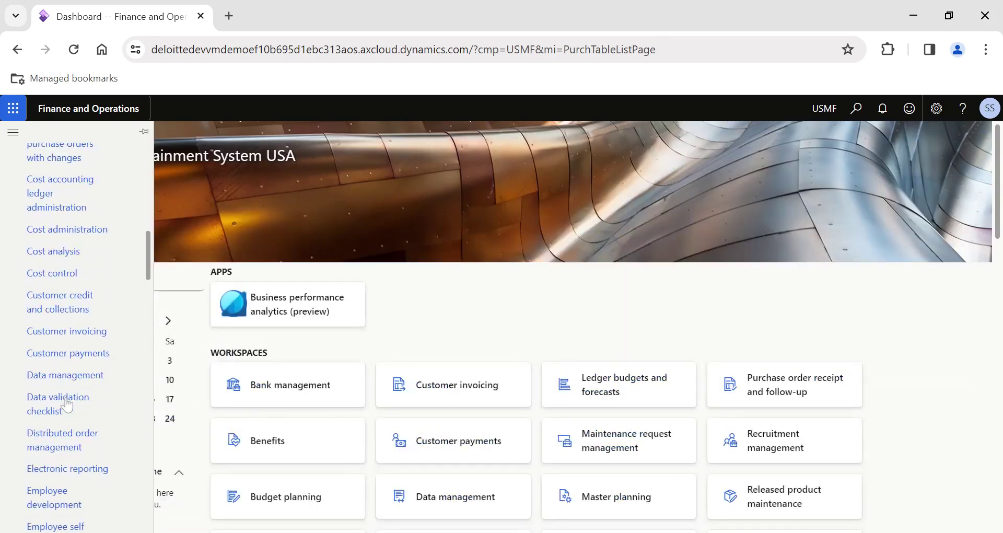
{"action": "scroll", "coordinate": [73, 376], "scroll_direction": "down", "scroll_amount": 15}
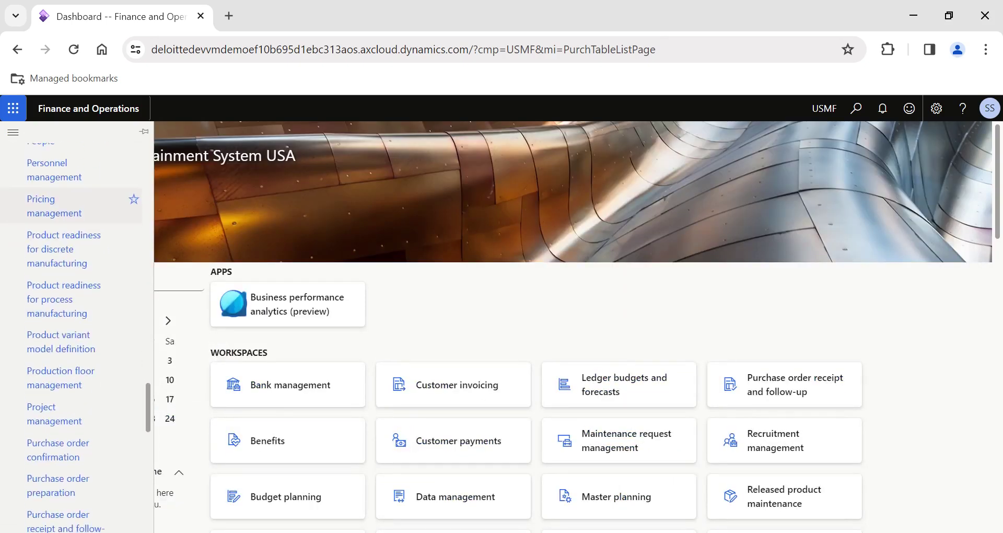
{"action": "scroll", "coordinate": [73, 375], "scroll_direction": "down", "scroll_amount": 8}
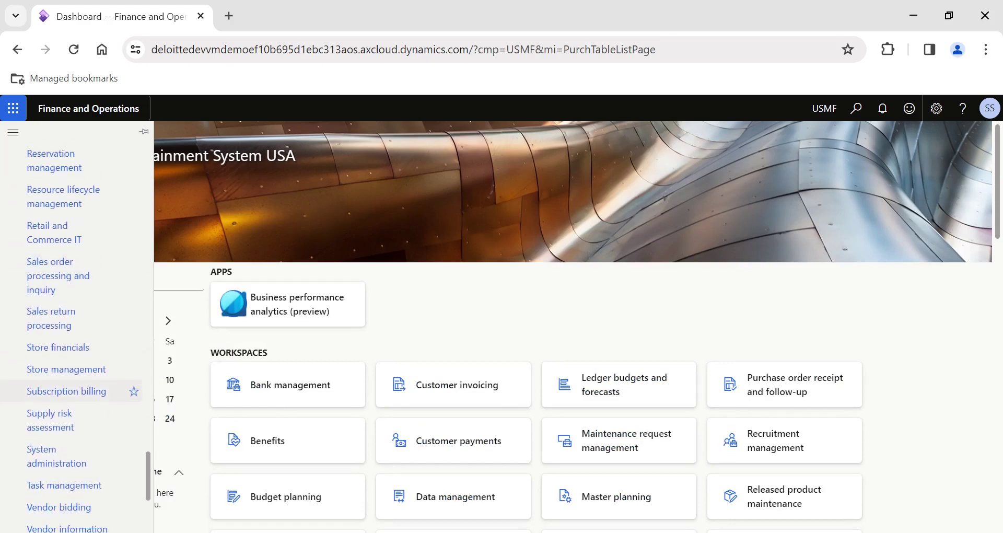
{"action": "scroll", "coordinate": [73, 375], "scroll_direction": "up", "scroll_amount": 5}
{"action": "scroll", "coordinate": [65, 355], "scroll_direction": "up", "scroll_amount": 2}
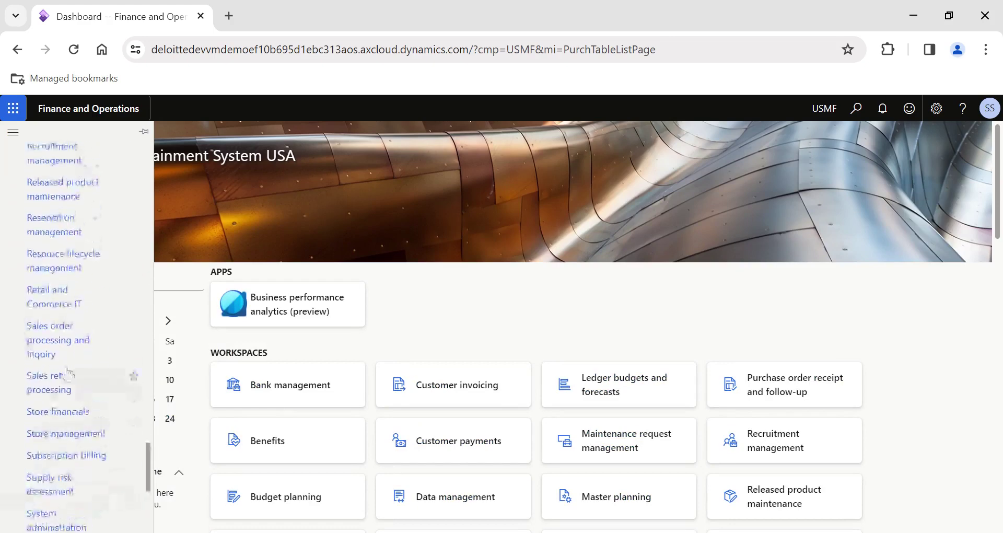
{"action": "left_click", "coordinate": [62, 342]}
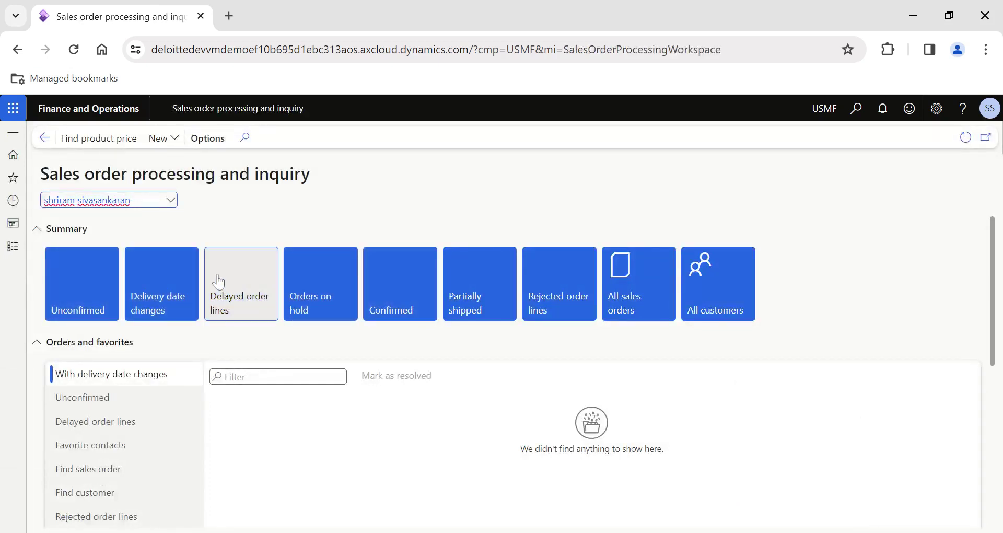
{"action": "left_click", "coordinate": [92, 290]}
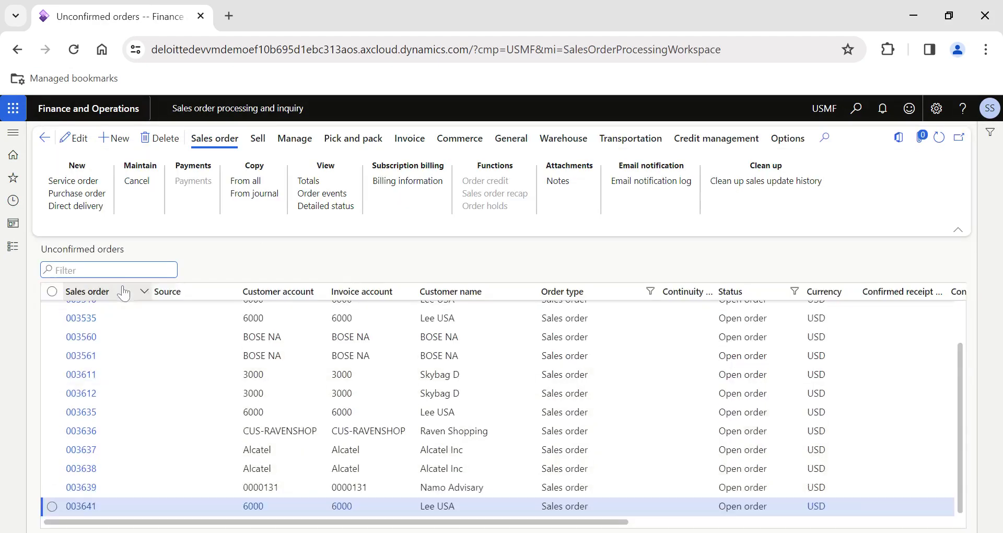
- Leave the Unconfirmed orders list, reopen System administration's Client performance options, and set Tile counts enabled to Yes
{"action": "key", "text": "Escape"}
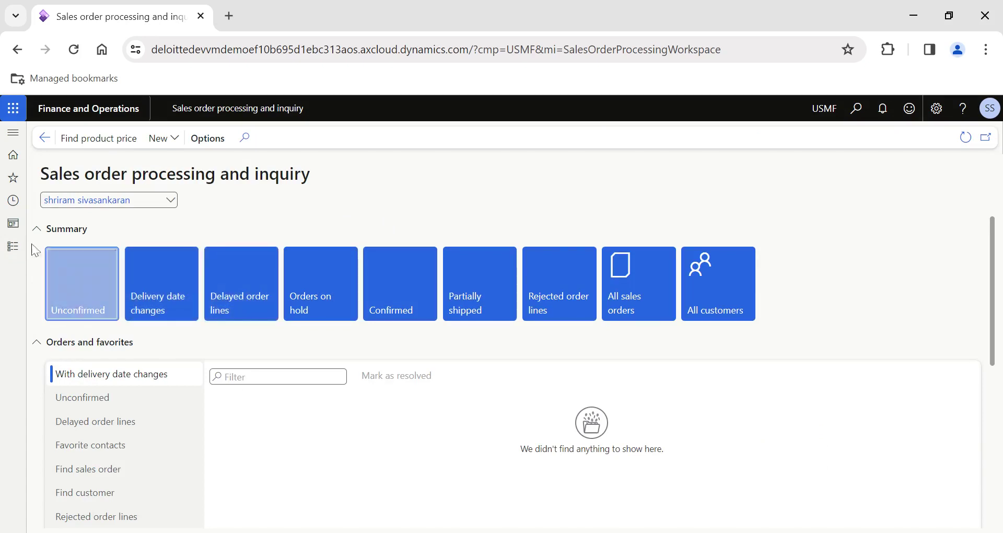
{"action": "left_click", "coordinate": [13, 246]}
{"action": "scroll", "coordinate": [31, 342], "scroll_direction": "down", "scroll_amount": 10}
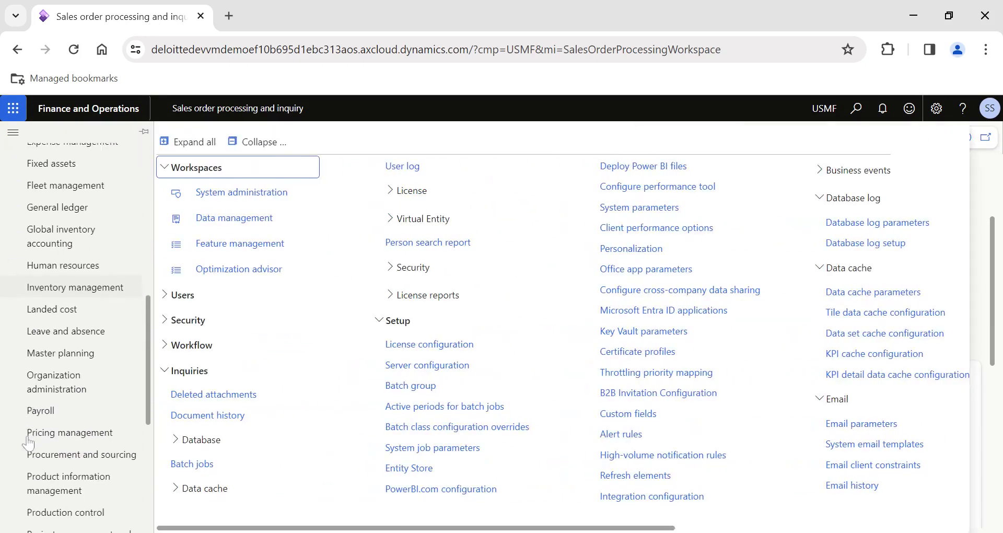
{"action": "scroll", "coordinate": [28, 443], "scroll_direction": "up", "scroll_amount": 5}
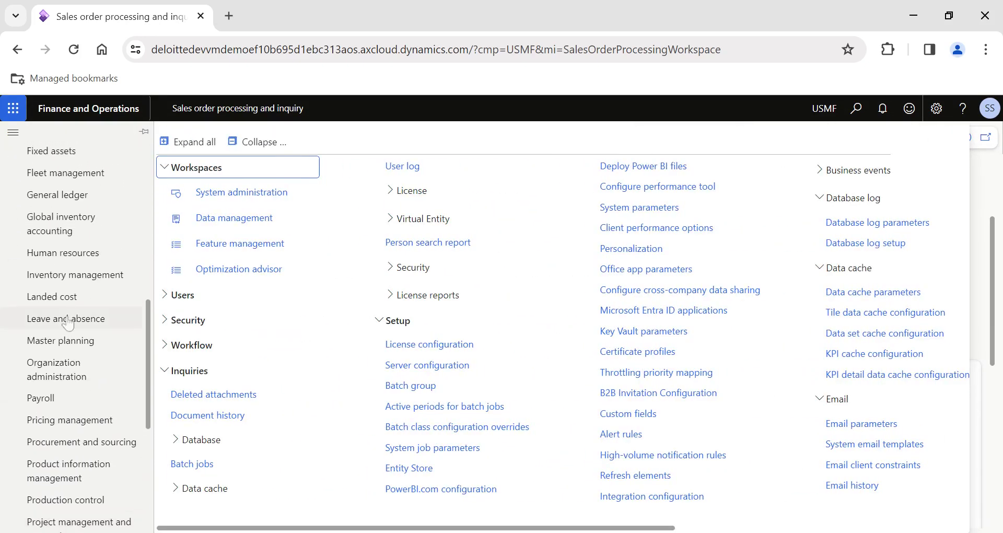
{"action": "scroll", "coordinate": [73, 355], "scroll_direction": "down", "scroll_amount": 5}
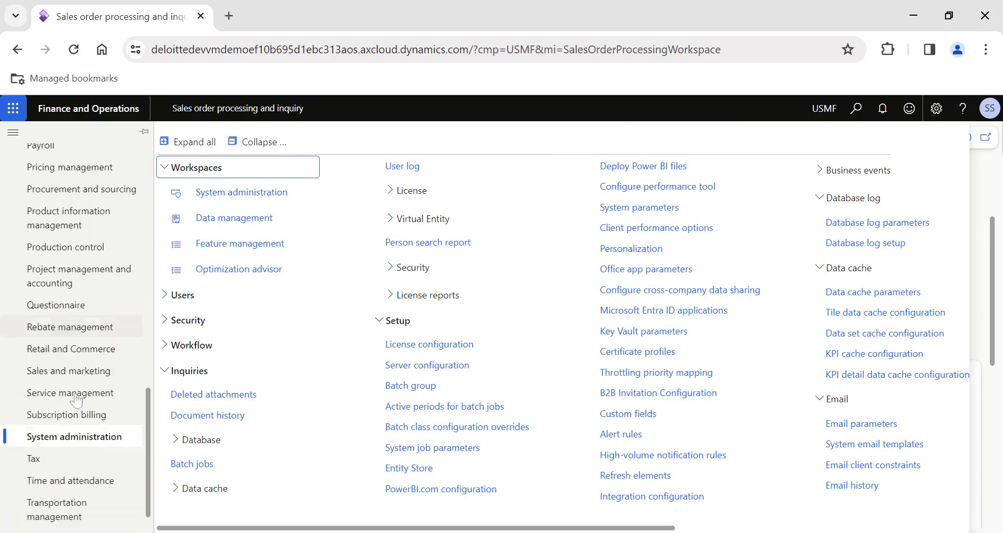
{"action": "scroll", "coordinate": [574, 339], "scroll_direction": "right", "scroll_amount": 4}
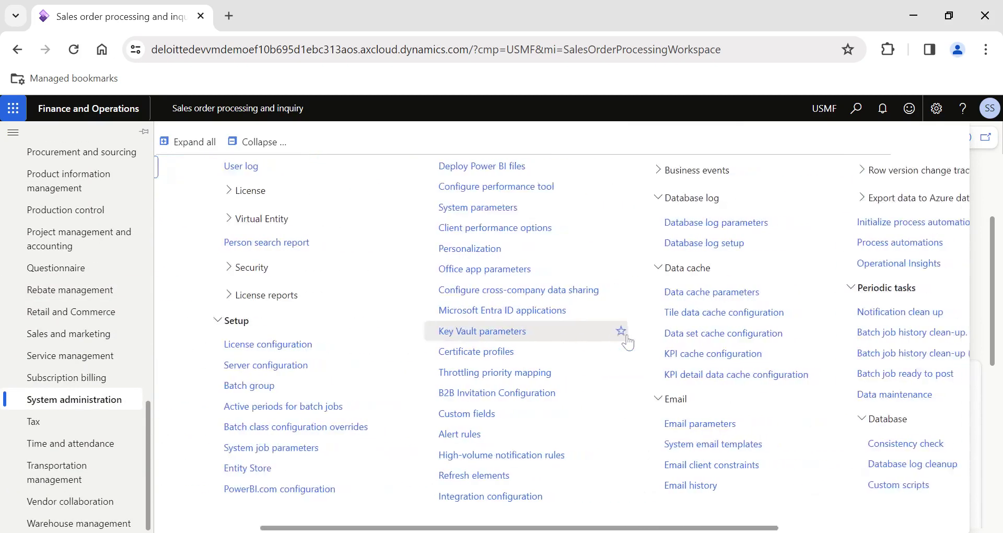
{"action": "left_click", "coordinate": [532, 237]}
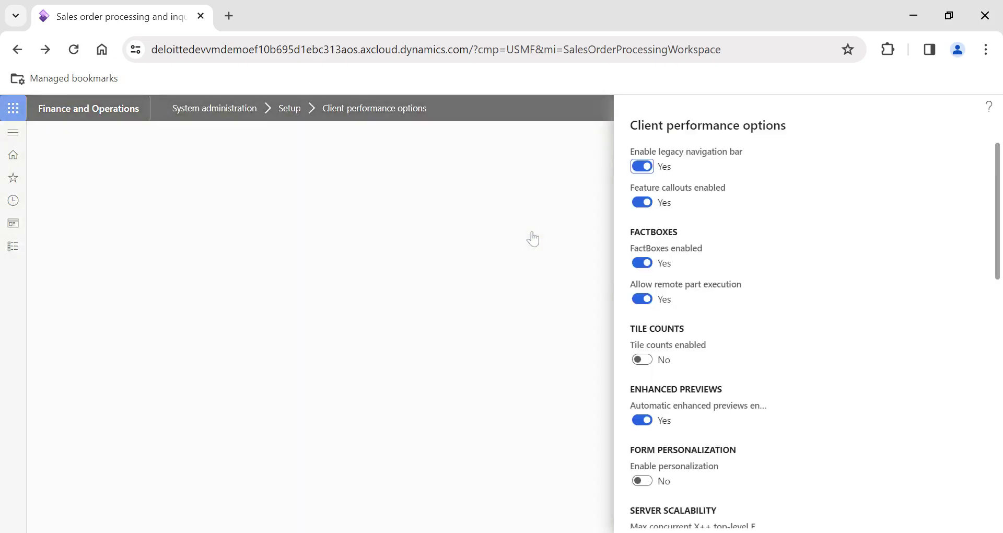
{"action": "left_click", "coordinate": [654, 357]}
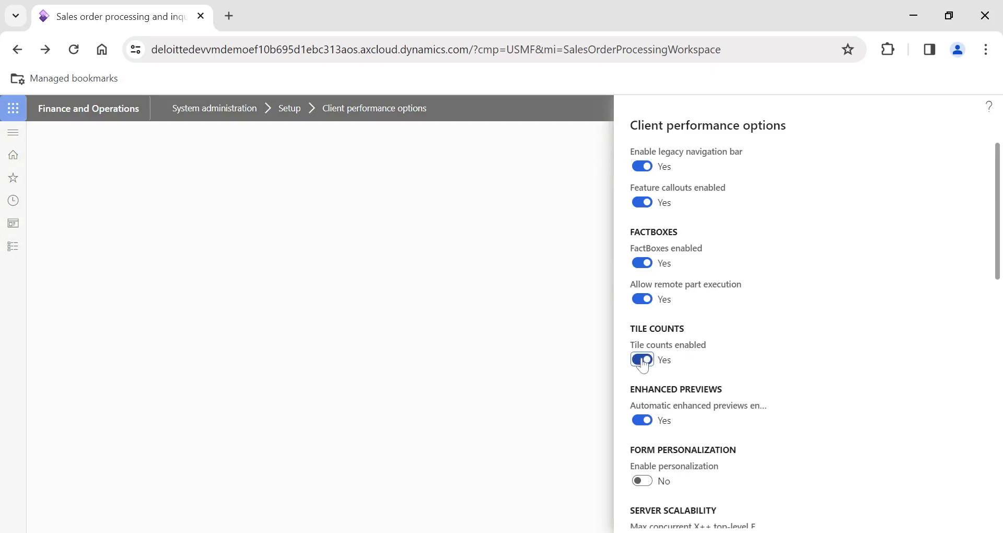
- Review the enhanced previews, form personalization and server scalability settings, and save the client performance options
{"action": "scroll", "coordinate": [861, 340], "scroll_direction": "down", "scroll_amount": 3}
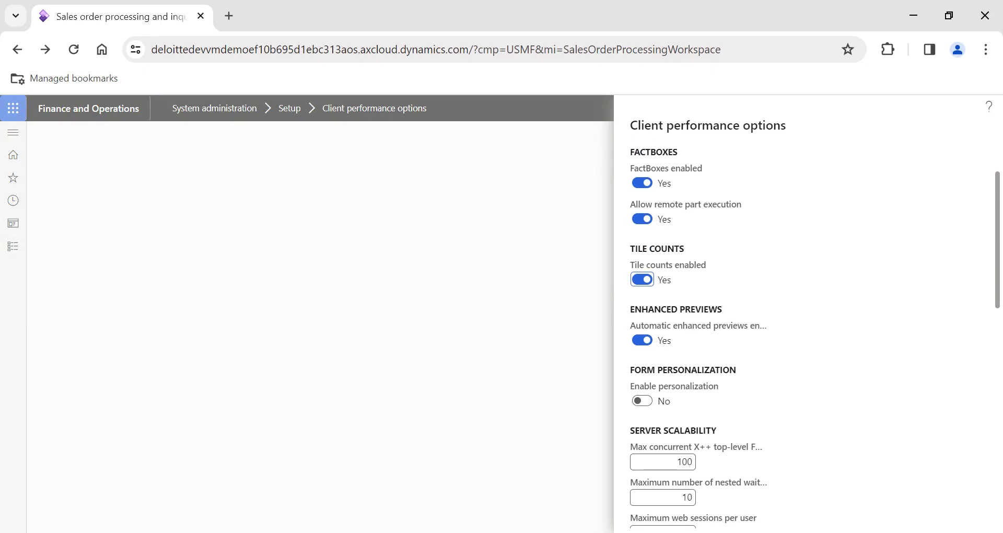
{"action": "scroll", "coordinate": [802, 290], "scroll_direction": "down", "scroll_amount": 2}
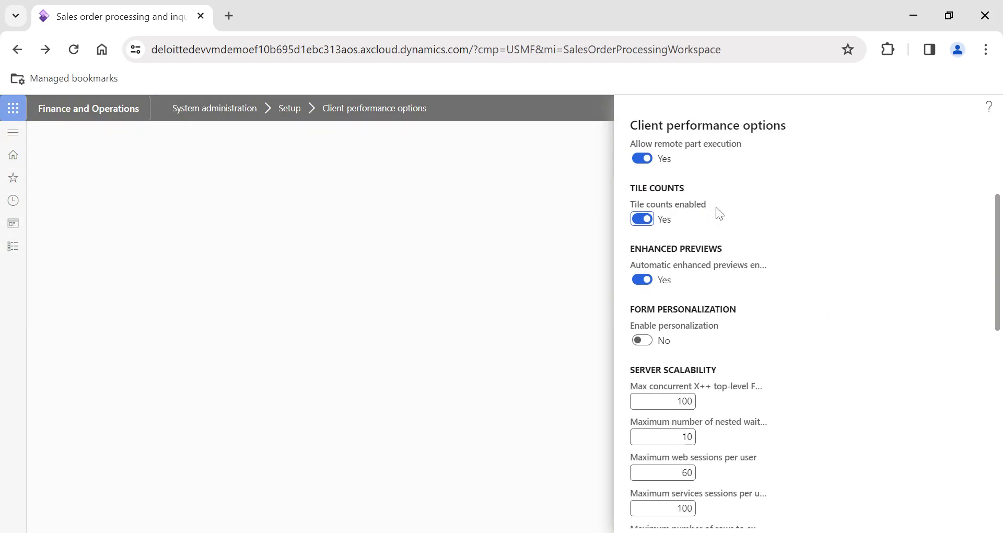
{"action": "scroll", "coordinate": [780, 287], "scroll_direction": "down", "scroll_amount": 1}
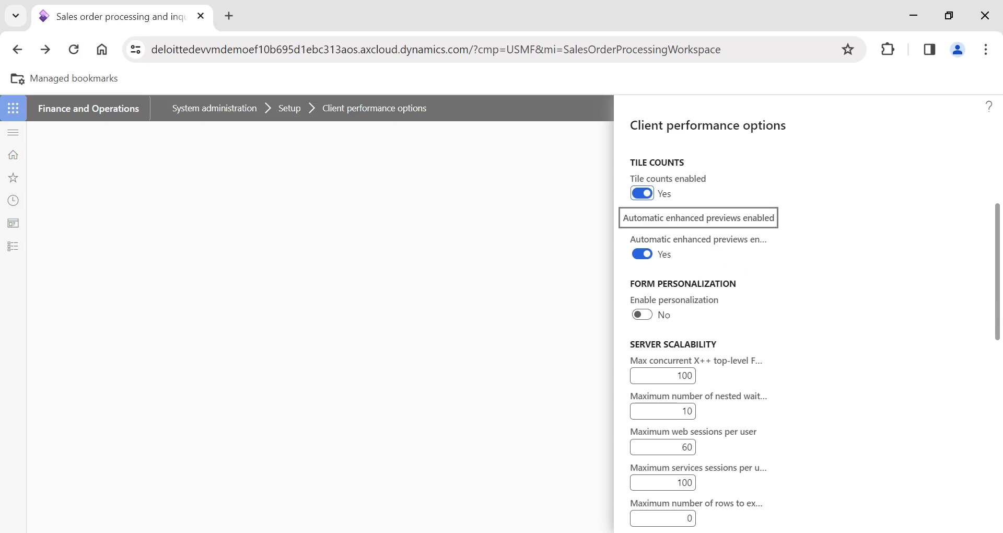
{"action": "scroll", "coordinate": [804, 314], "scroll_direction": "up", "scroll_amount": 5}
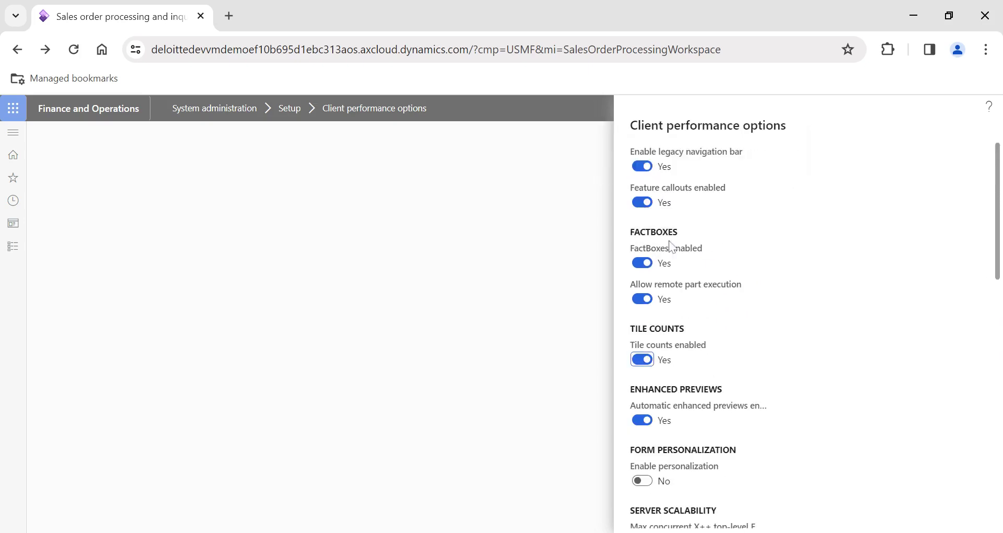
{"action": "scroll", "coordinate": [747, 341], "scroll_direction": "down", "scroll_amount": 3}
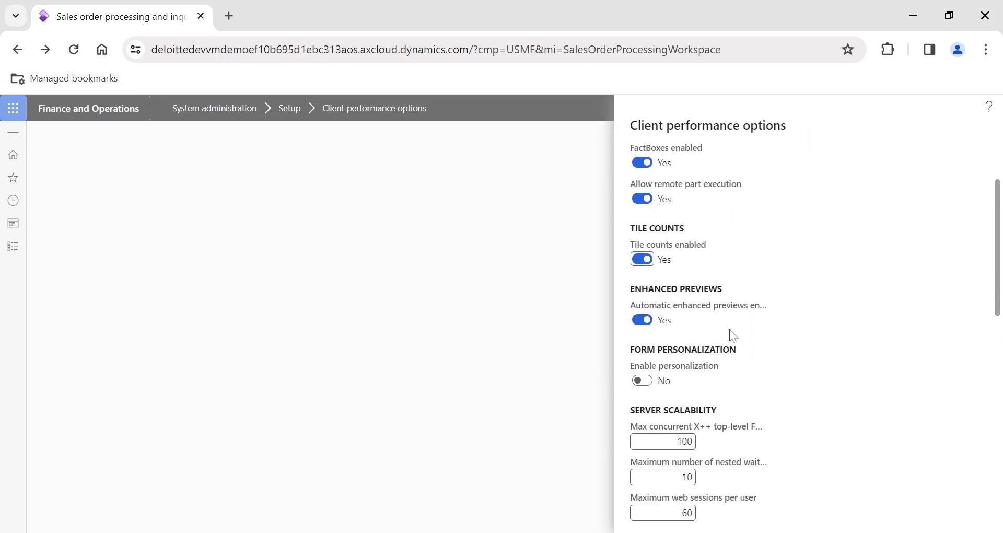
{"action": "scroll", "coordinate": [721, 313], "scroll_direction": "up", "scroll_amount": 3}
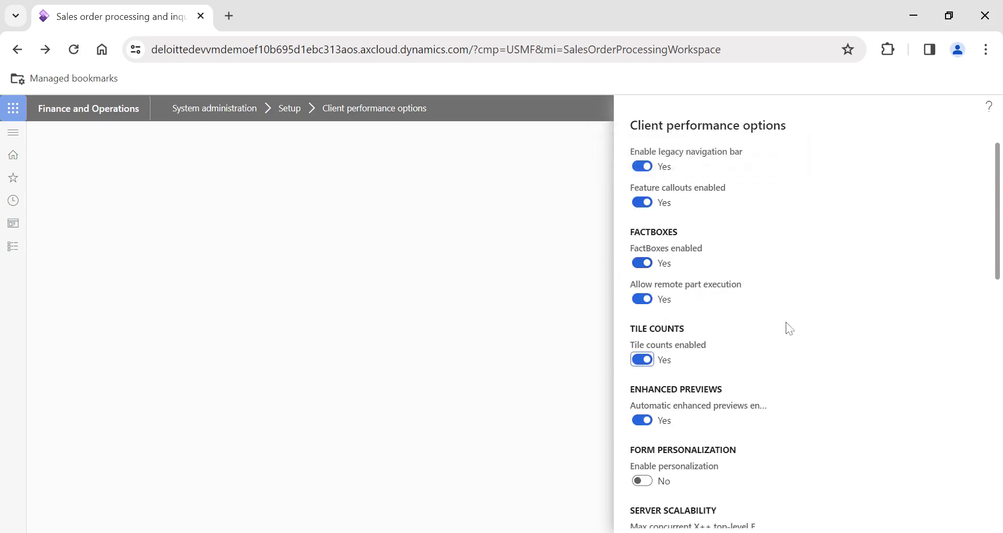
{"action": "scroll", "coordinate": [789, 328], "scroll_direction": "down", "scroll_amount": 3}
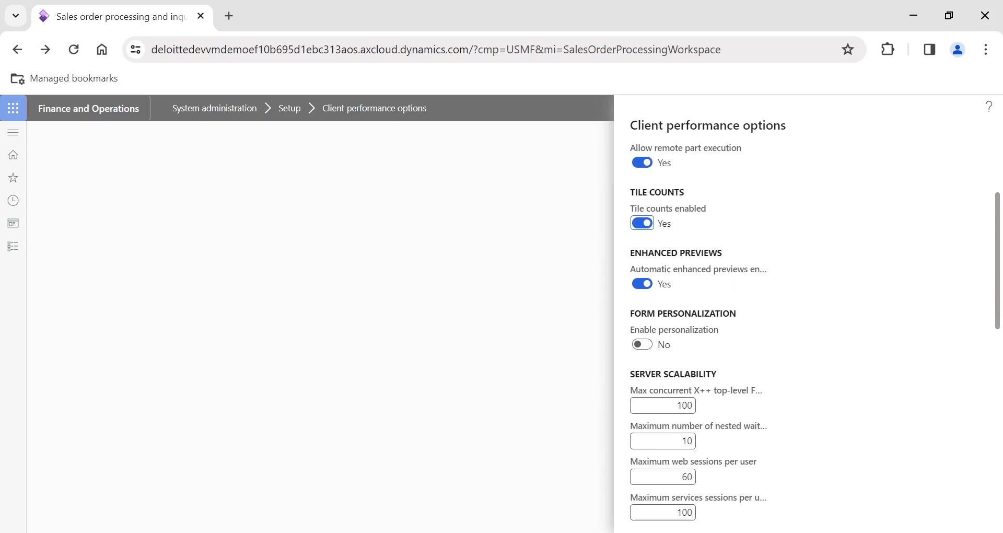
{"action": "scroll", "coordinate": [777, 300], "scroll_direction": "up", "scroll_amount": 3}
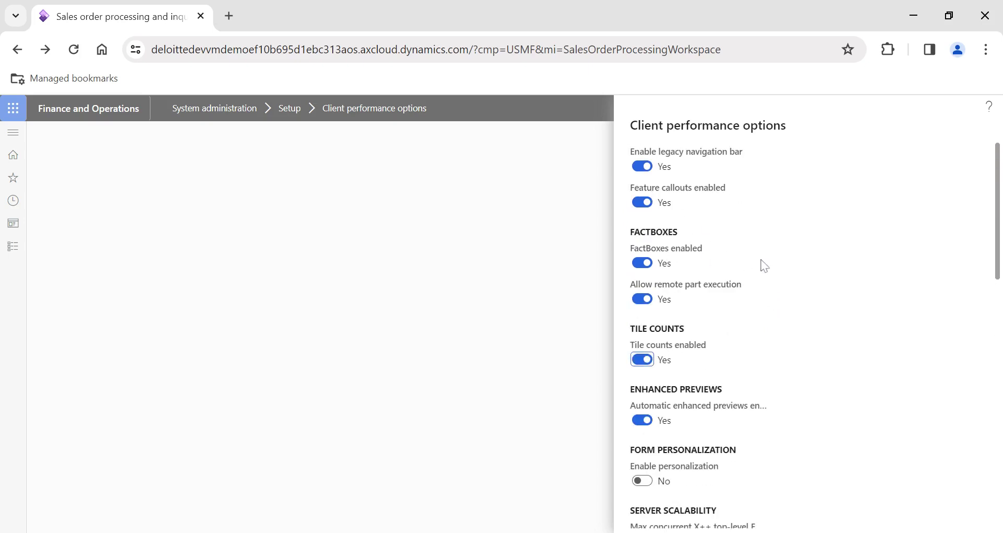
{"action": "scroll", "coordinate": [783, 268], "scroll_direction": "down", "scroll_amount": 5}
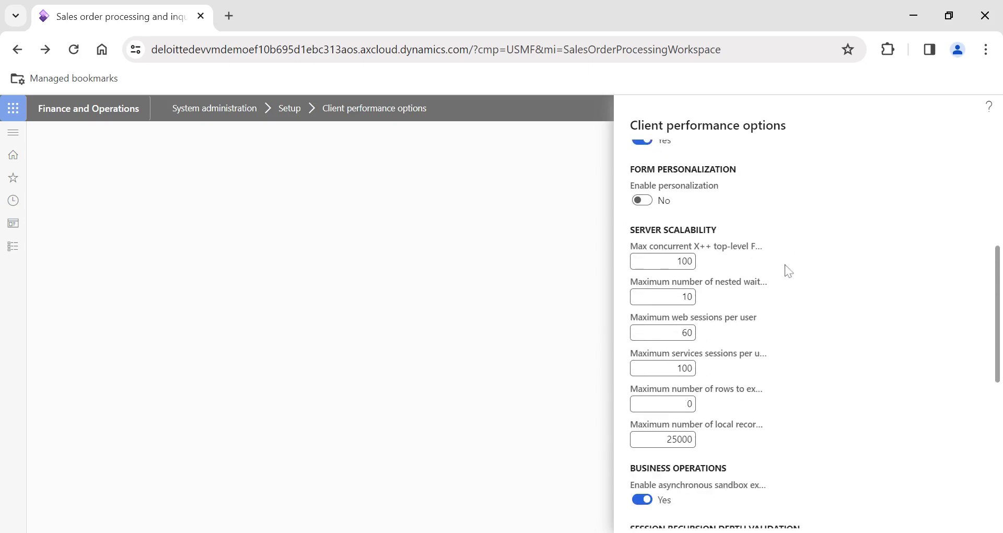
{"action": "scroll", "coordinate": [778, 260], "scroll_direction": "up", "scroll_amount": 2}
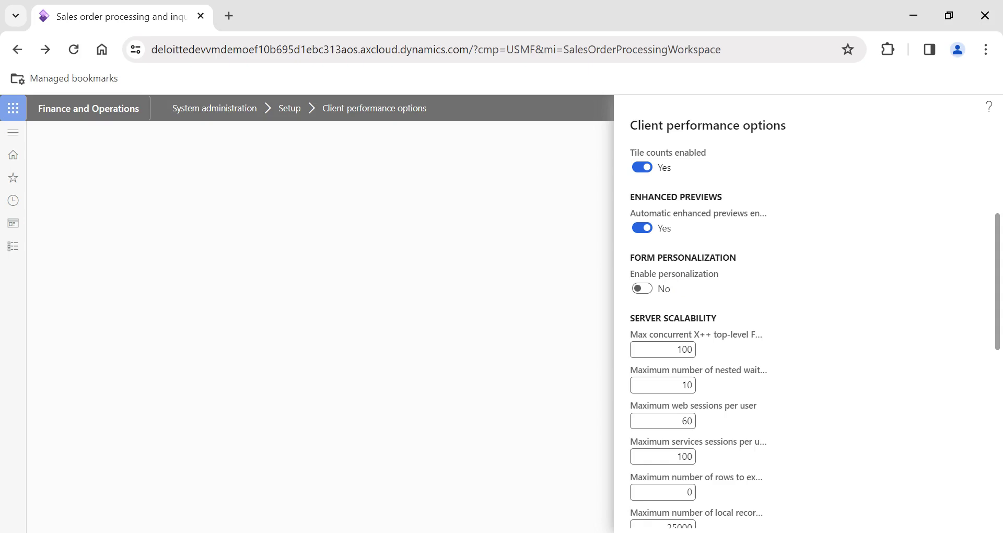
{"action": "scroll", "coordinate": [898, 372], "scroll_direction": "down", "scroll_amount": 10}
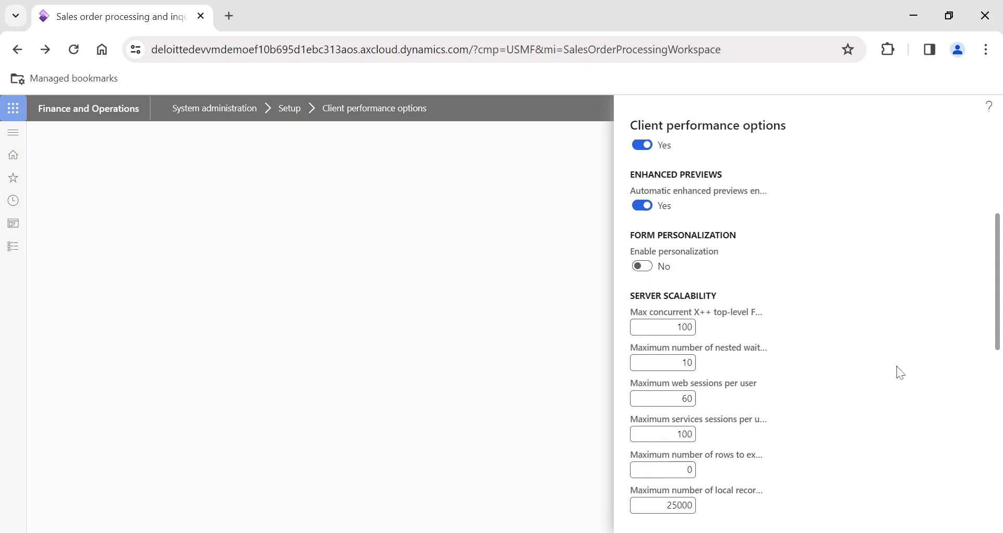
{"action": "left_click", "coordinate": [918, 516]}
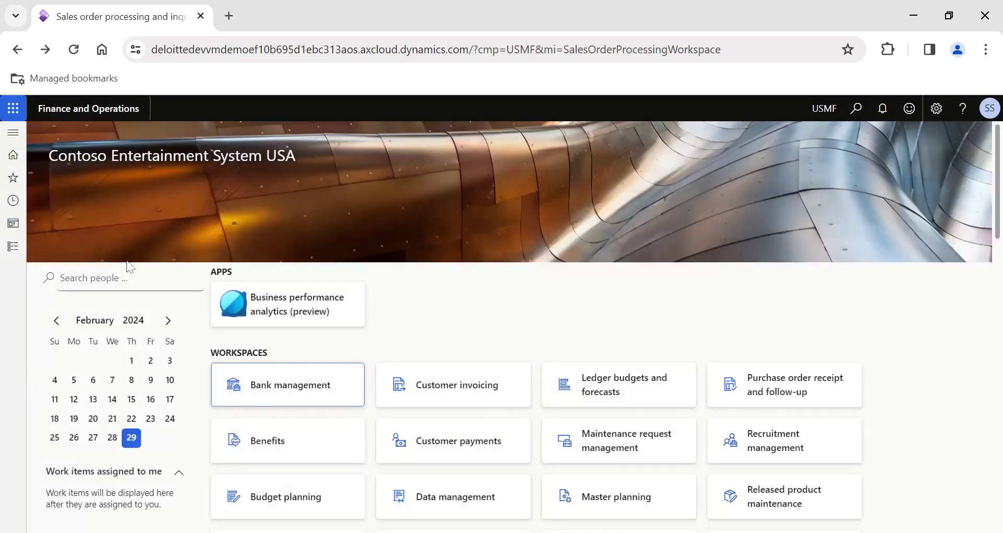
- Open the All vendors list in Accounts payable and check which options the Name column offers, including its form information
{"action": "left_click", "coordinate": [13, 247]}
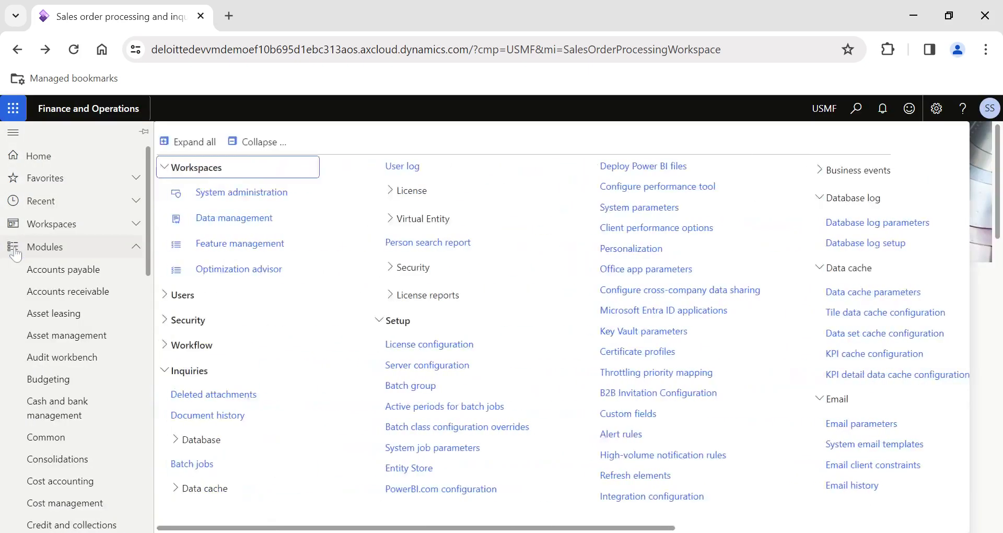
{"action": "left_click", "coordinate": [75, 270]}
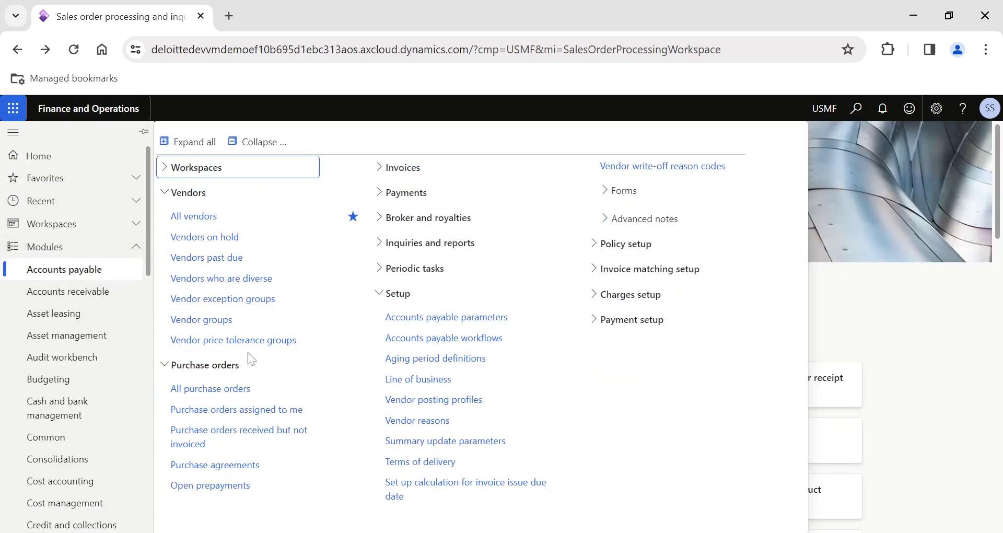
{"action": "left_click", "coordinate": [202, 216]}
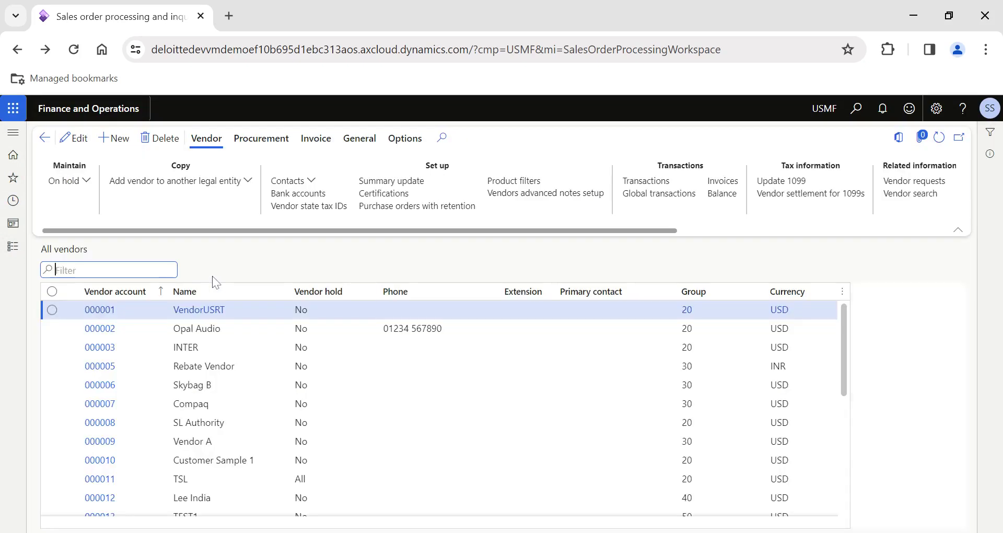
{"action": "right_click", "coordinate": [205, 291]}
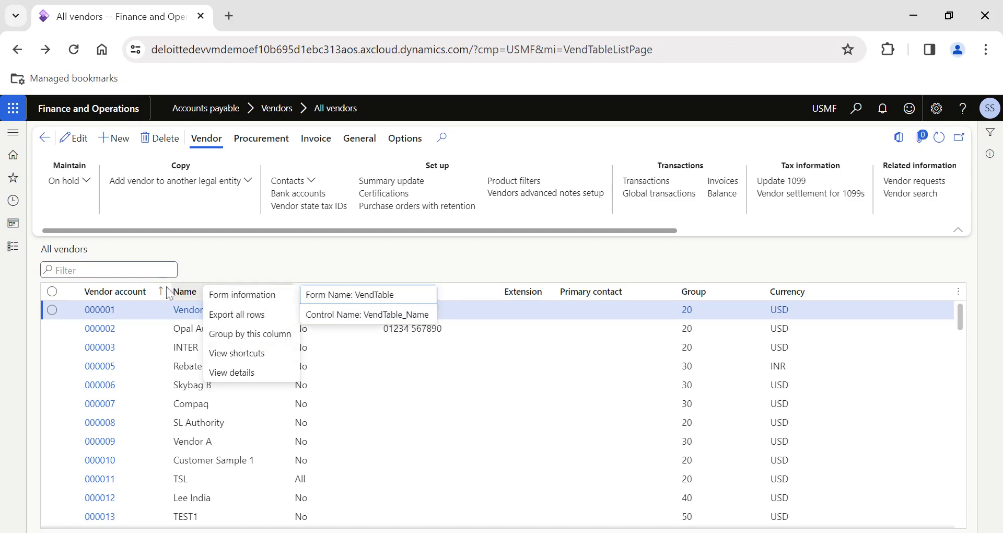
{"action": "key", "text": "Escape"}
- Open vendor 000001 from the list and check which options its Name field offers in edit mode
{"action": "left_click", "coordinate": [111, 309]}
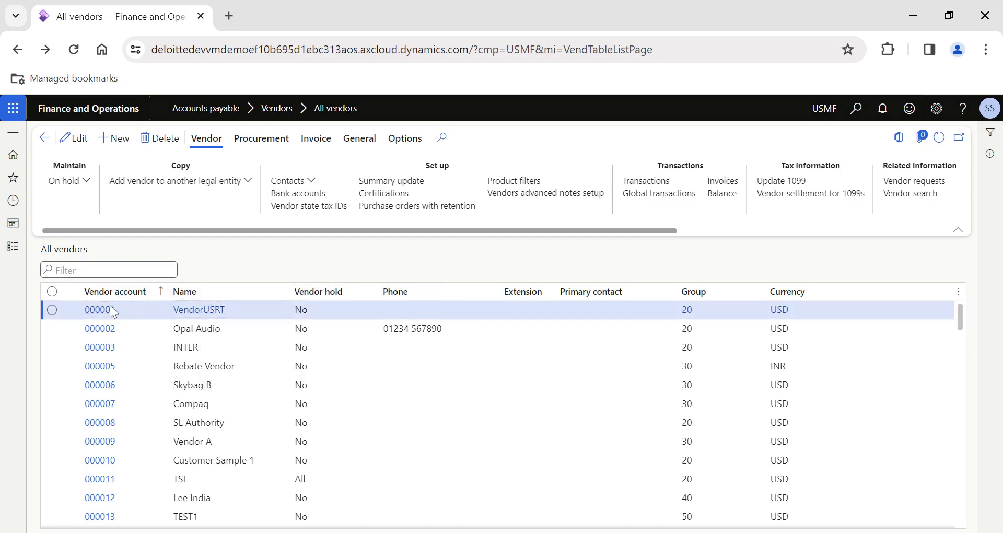
{"action": "left_click", "coordinate": [341, 362]}
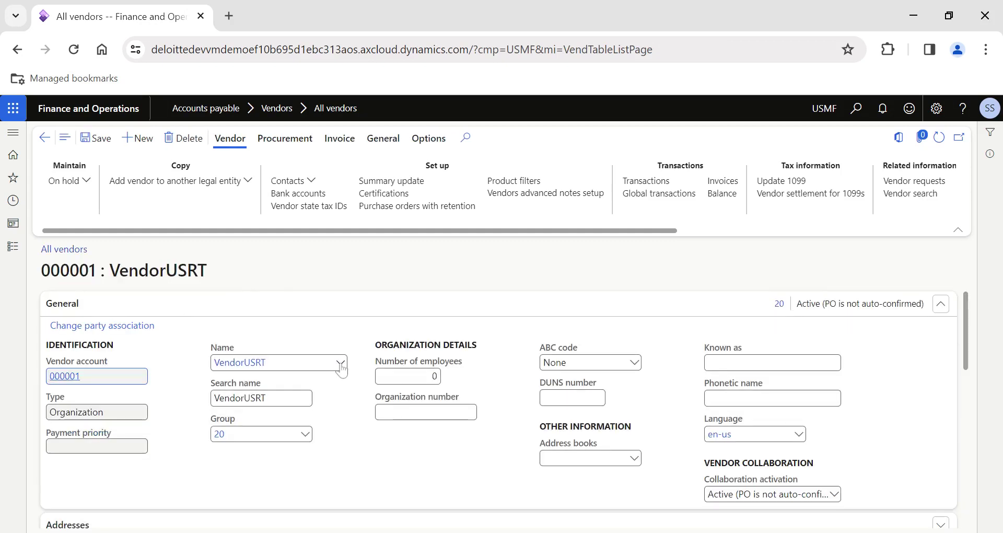
{"action": "right_click", "coordinate": [340, 365]}
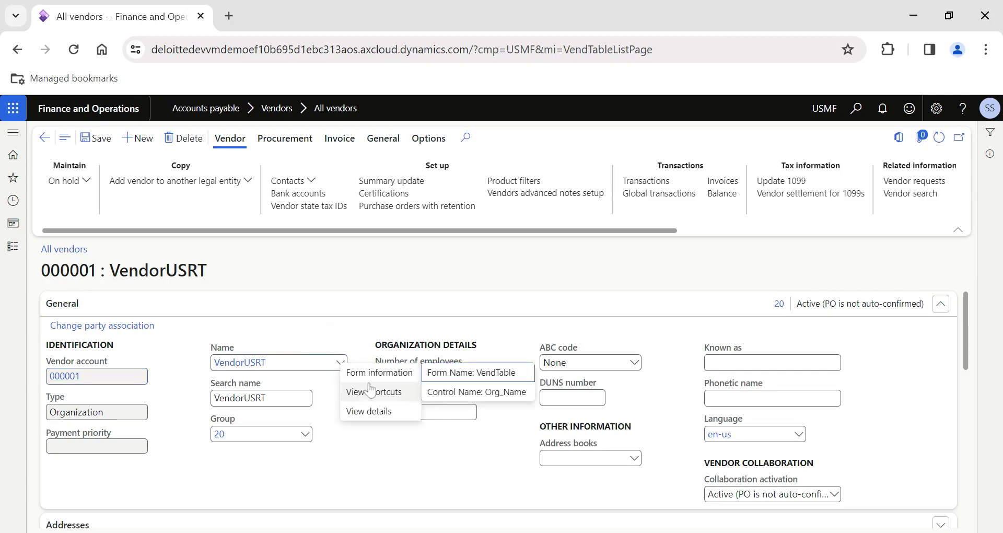
{"action": "key", "text": "Escape"}
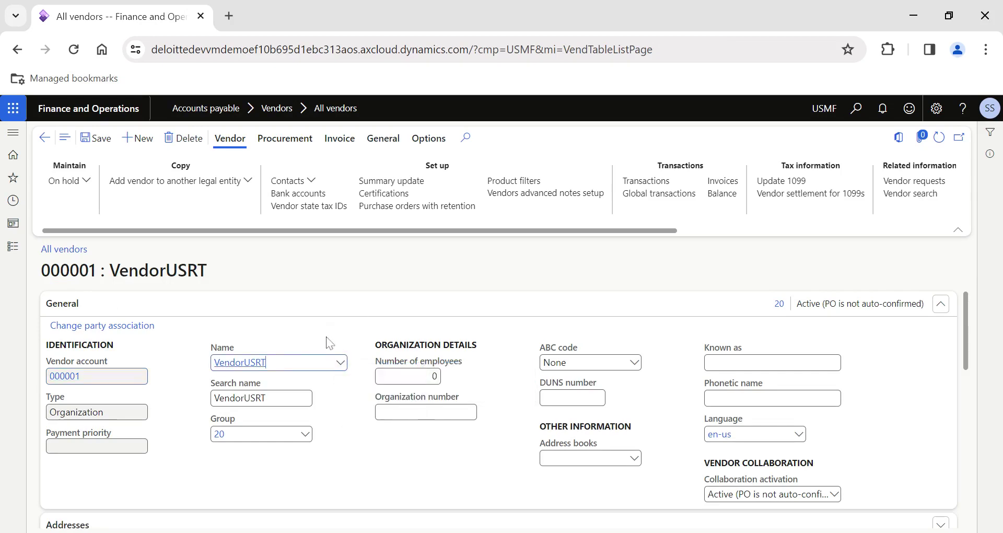
- Reopen System administration's Client performance options, set Enable personalization to Yes, and save the options
{"action": "left_click", "coordinate": [13, 247]}
{"action": "scroll", "coordinate": [49, 386], "scroll_direction": "down", "scroll_amount": 13}
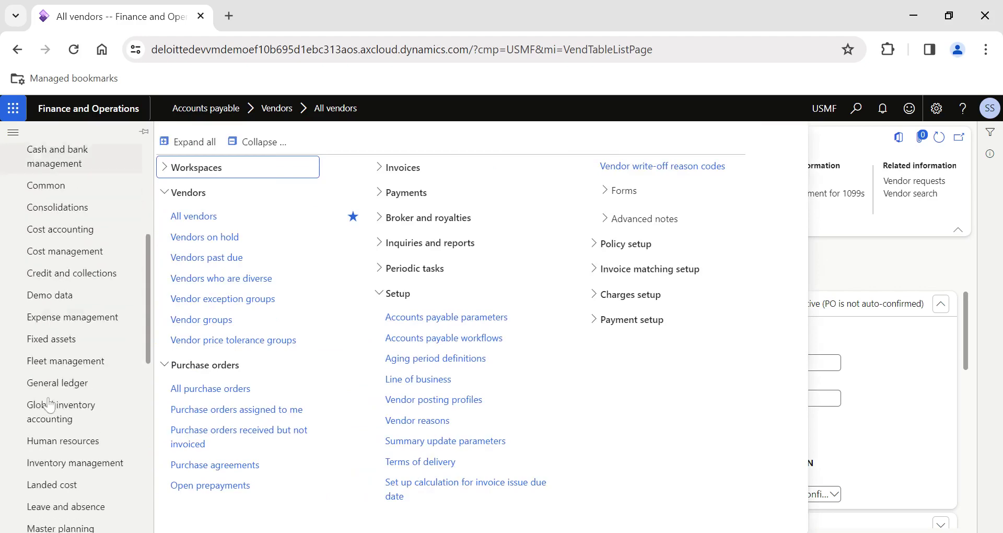
{"action": "scroll", "coordinate": [49, 402], "scroll_direction": "down", "scroll_amount": 1}
{"action": "left_click", "coordinate": [49, 400]}
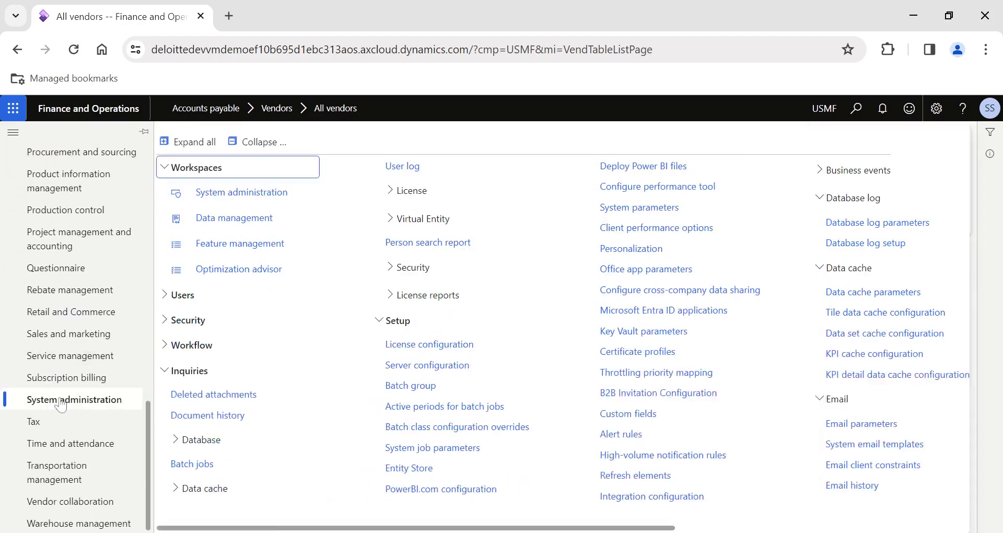
{"action": "left_click", "coordinate": [642, 235]}
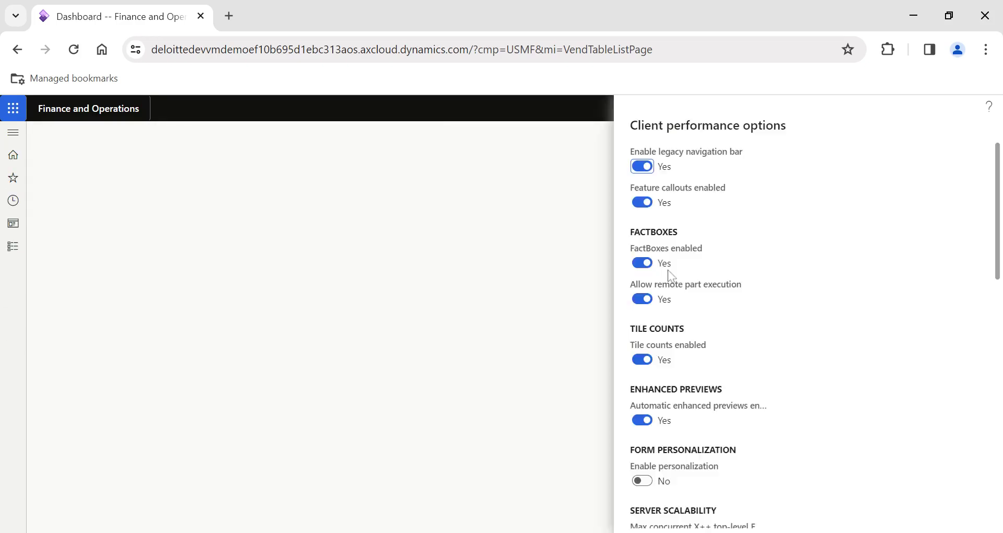
{"action": "scroll", "coordinate": [744, 359], "scroll_direction": "down", "scroll_amount": 3}
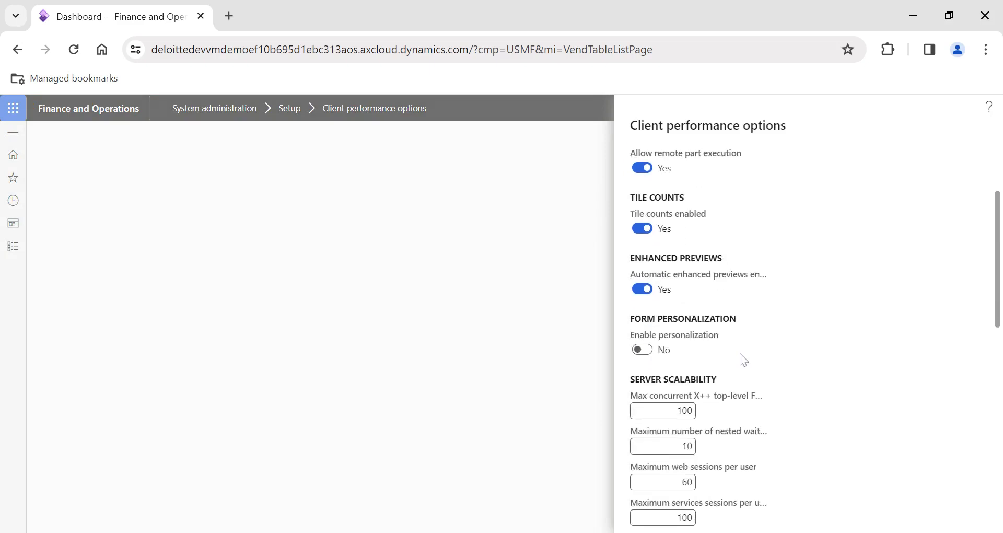
{"action": "left_click", "coordinate": [642, 349]}
{"action": "scroll", "coordinate": [779, 350], "scroll_direction": "down", "scroll_amount": 10}
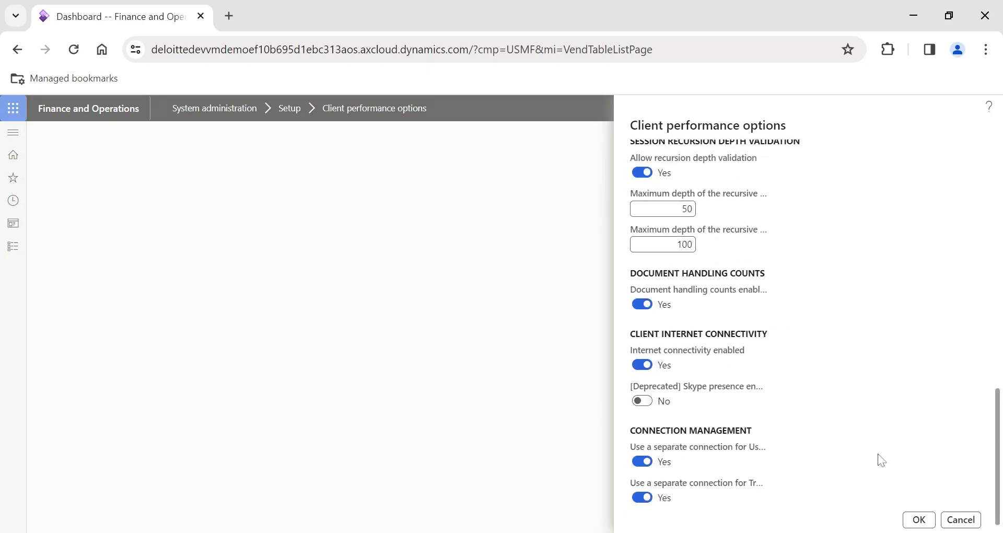
{"action": "left_click", "coordinate": [918, 519]}
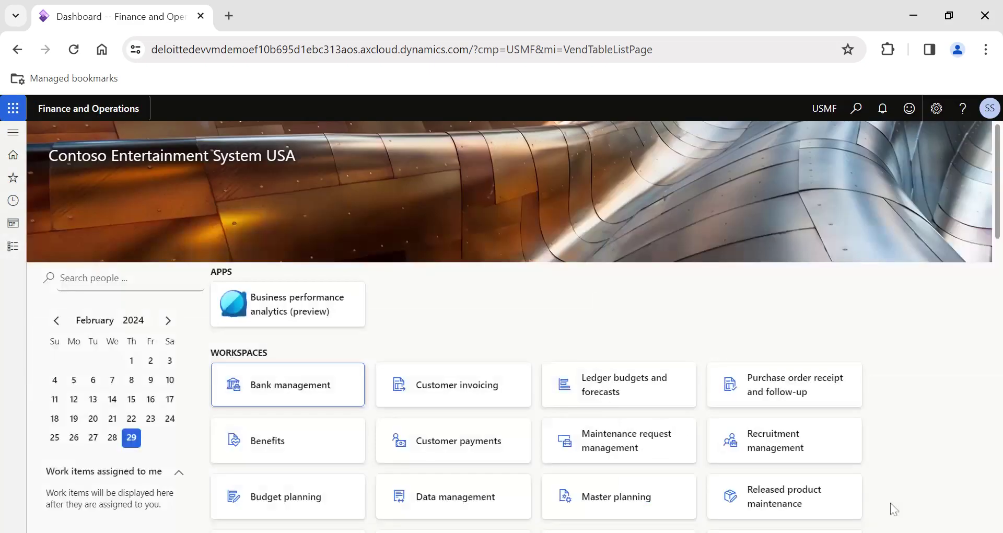
- Return to the All vendors list in Accounts payable and check the Name column's personalization options
{"action": "left_click", "coordinate": [14, 247]}
{"action": "left_click", "coordinate": [64, 270]}
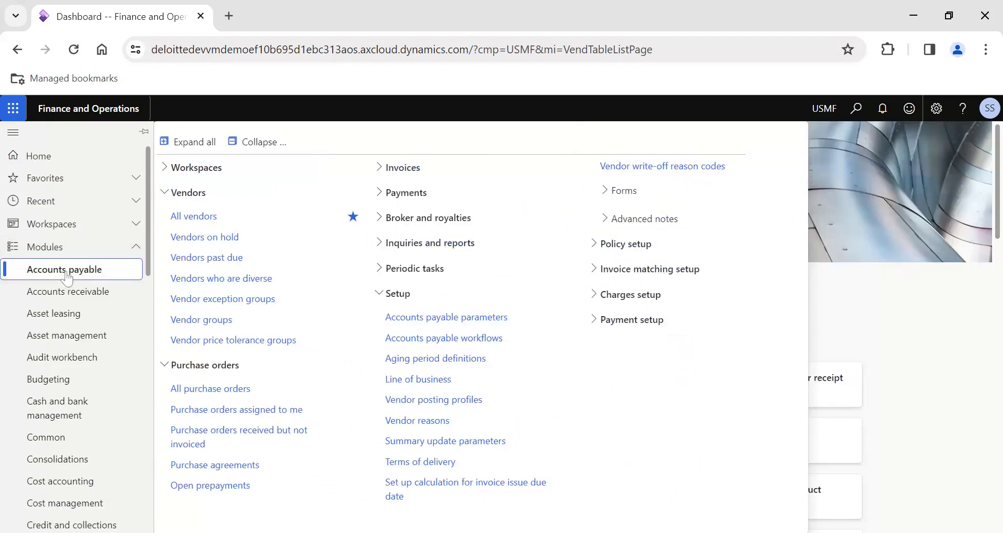
{"action": "left_click", "coordinate": [198, 216]}
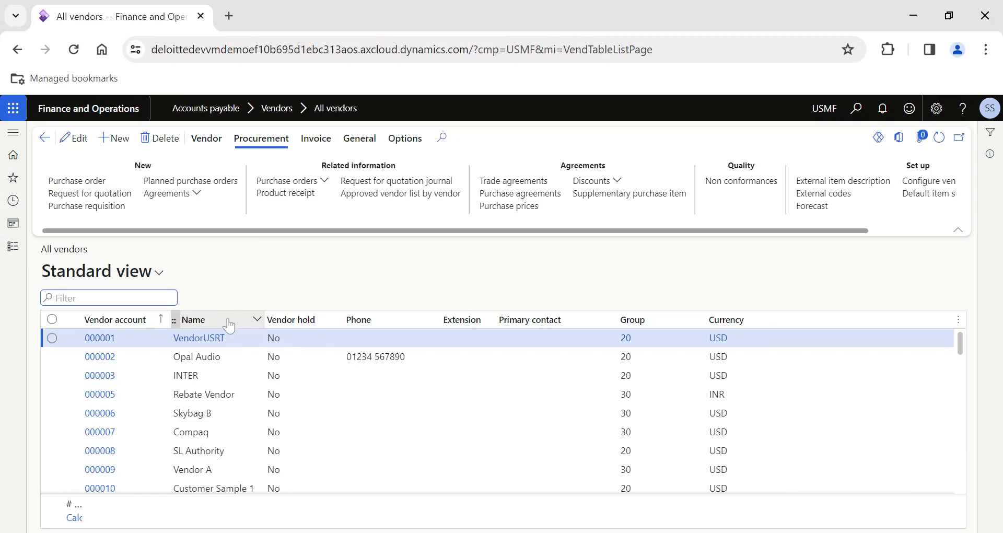
{"action": "right_click", "coordinate": [229, 325]}
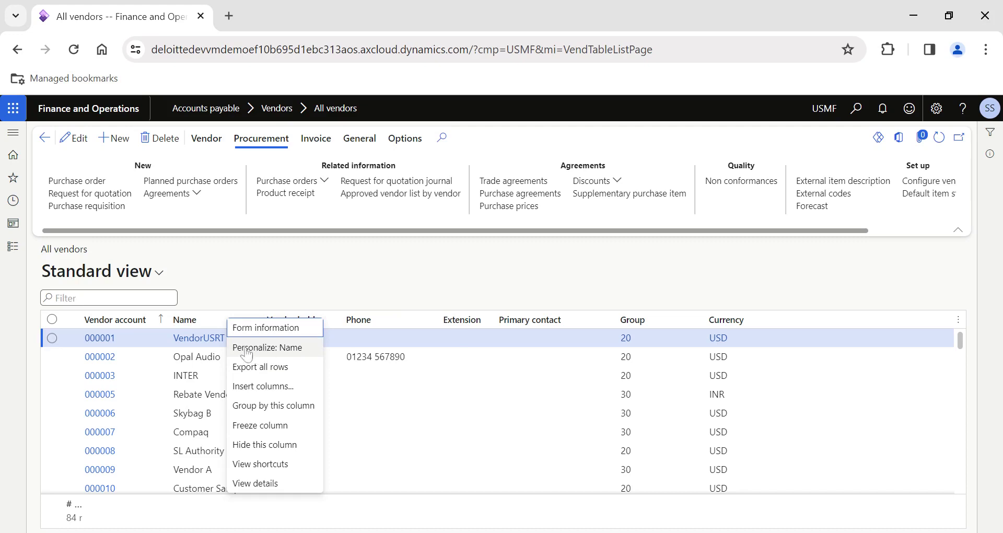
{"action": "key", "text": "Escape"}
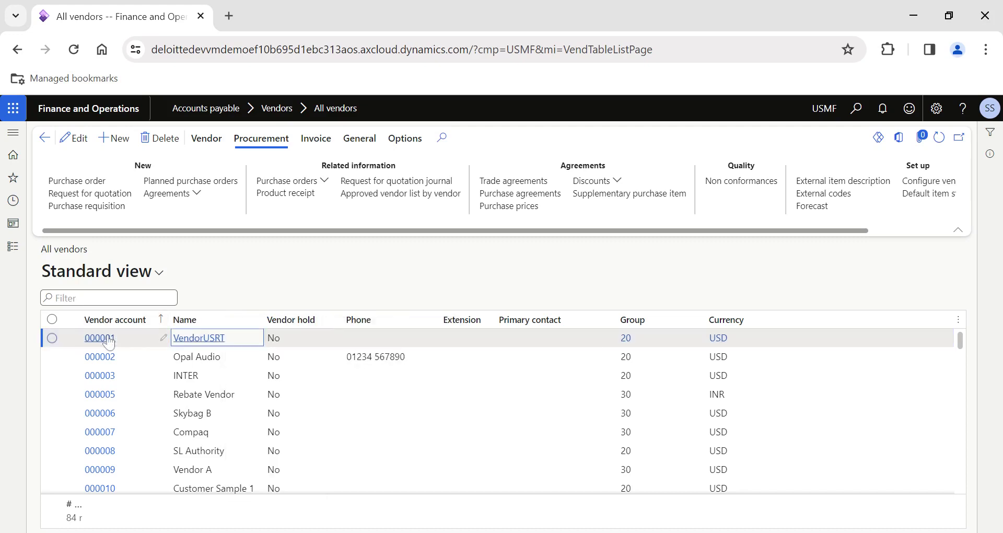
- Open vendor 000001, view the Personalize settings for its Name field, and close them without changes
{"action": "left_click", "coordinate": [109, 341]}
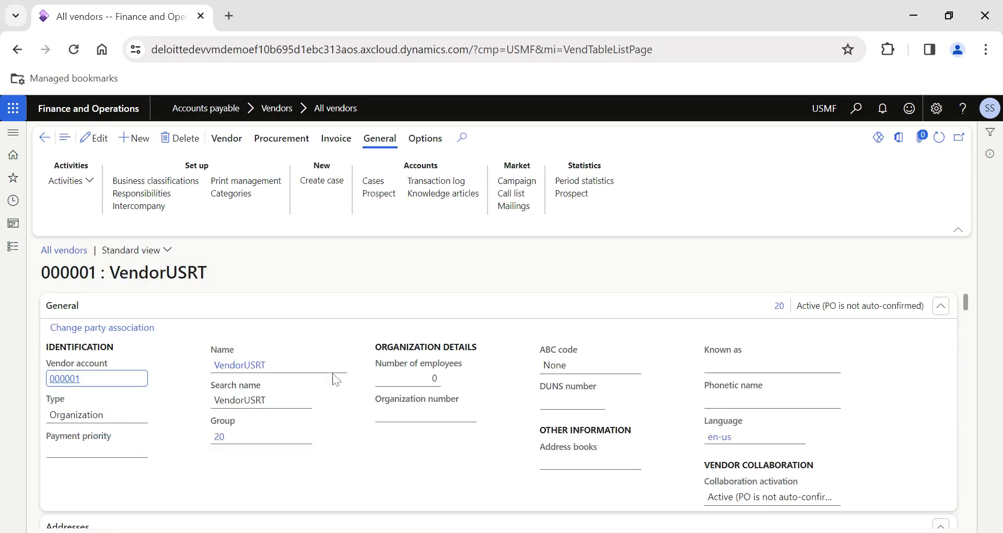
{"action": "left_click", "coordinate": [340, 365]}
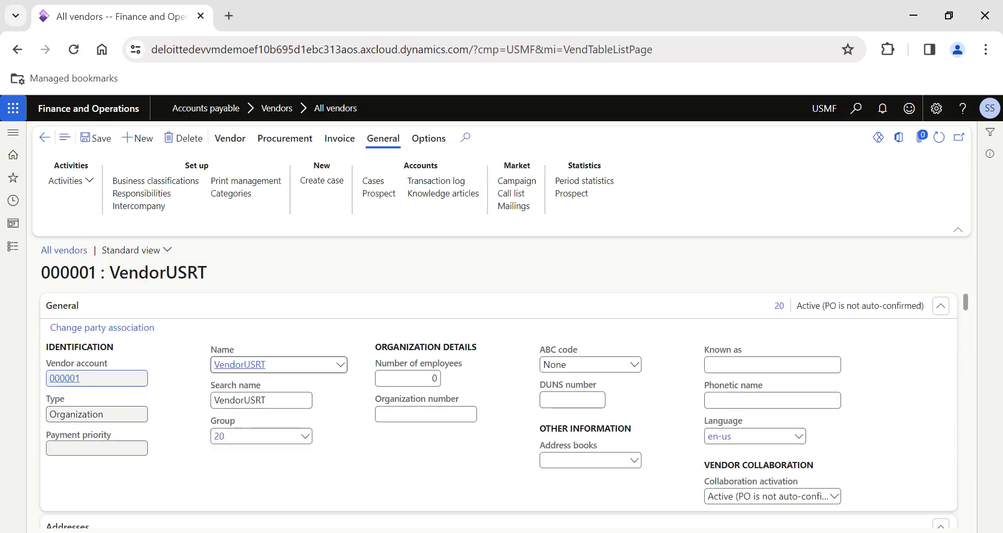
{"action": "right_click", "coordinate": [338, 370]}
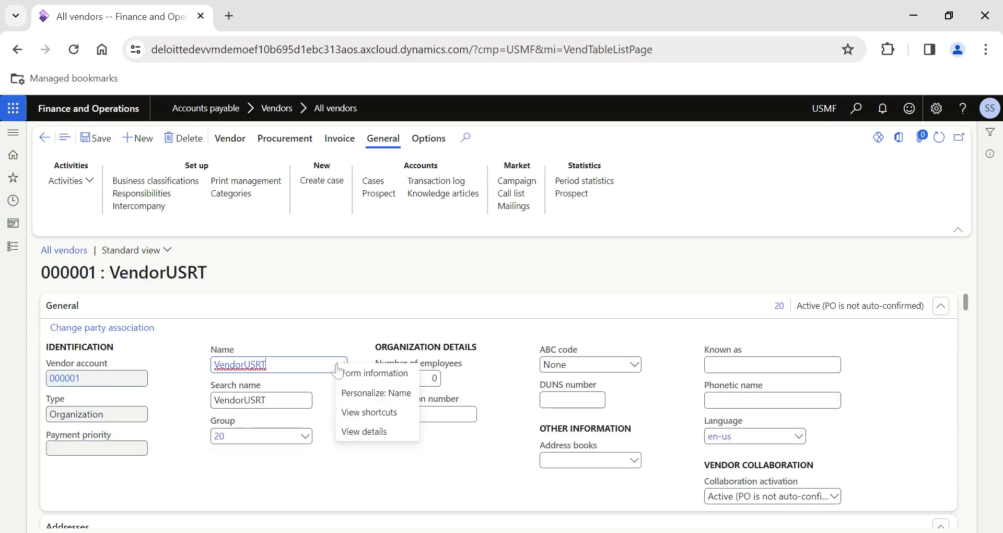
{"action": "left_click", "coordinate": [369, 397]}
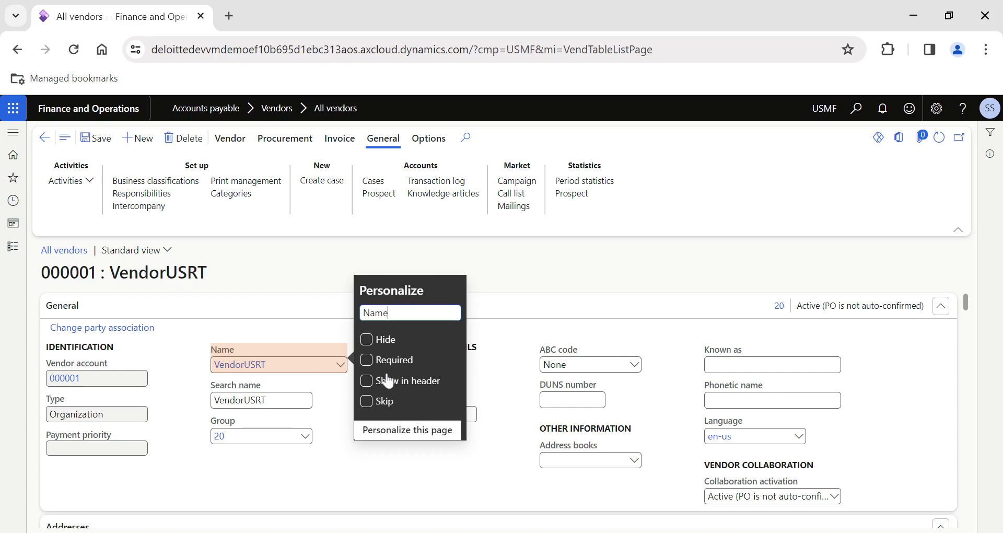
{"action": "left_click", "coordinate": [335, 335]}
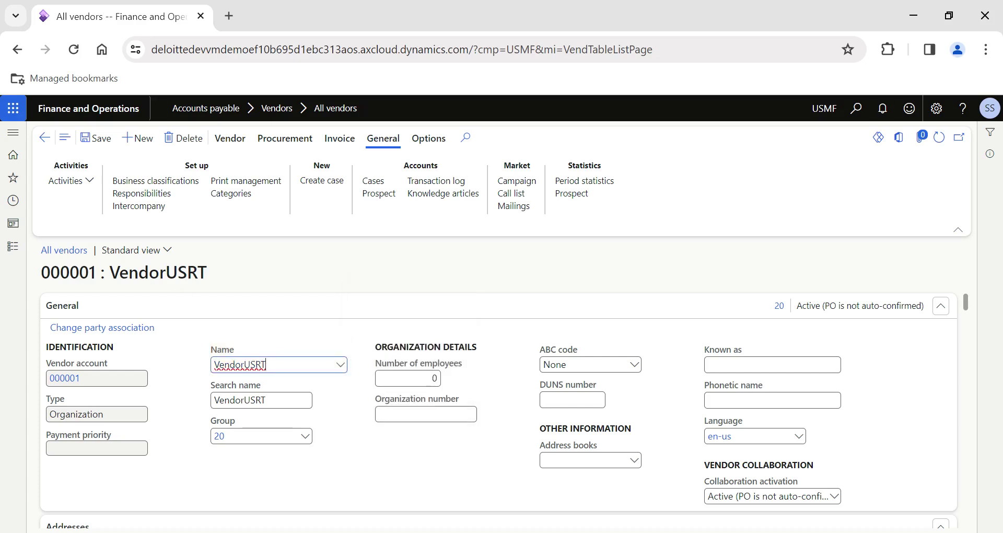
- Leave the vendor record and reopen the Client performance options under System administration
{"action": "left_click", "coordinate": [14, 249]}
{"action": "scroll", "coordinate": [73, 407], "scroll_direction": "down", "scroll_amount": 10}
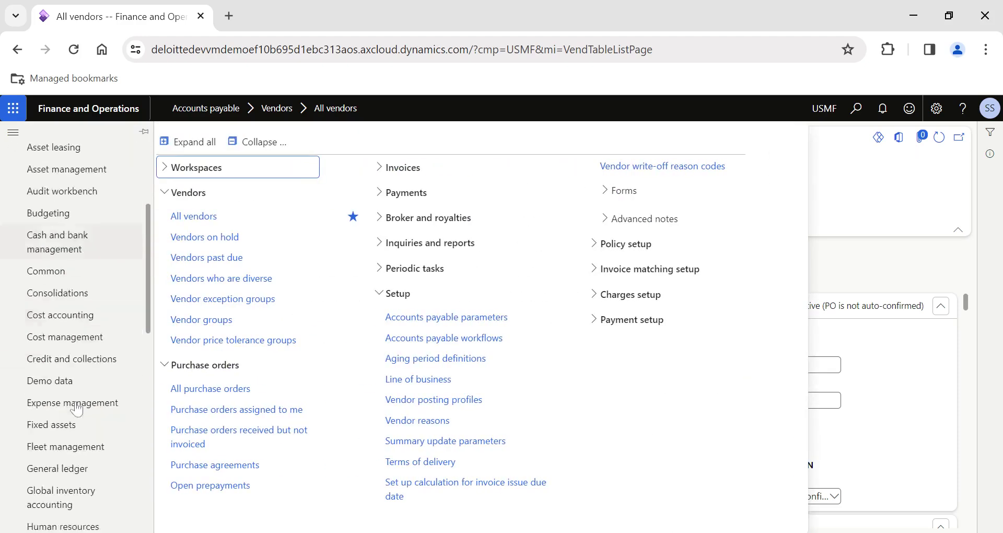
{"action": "scroll", "coordinate": [76, 407], "scroll_direction": "down", "scroll_amount": 5}
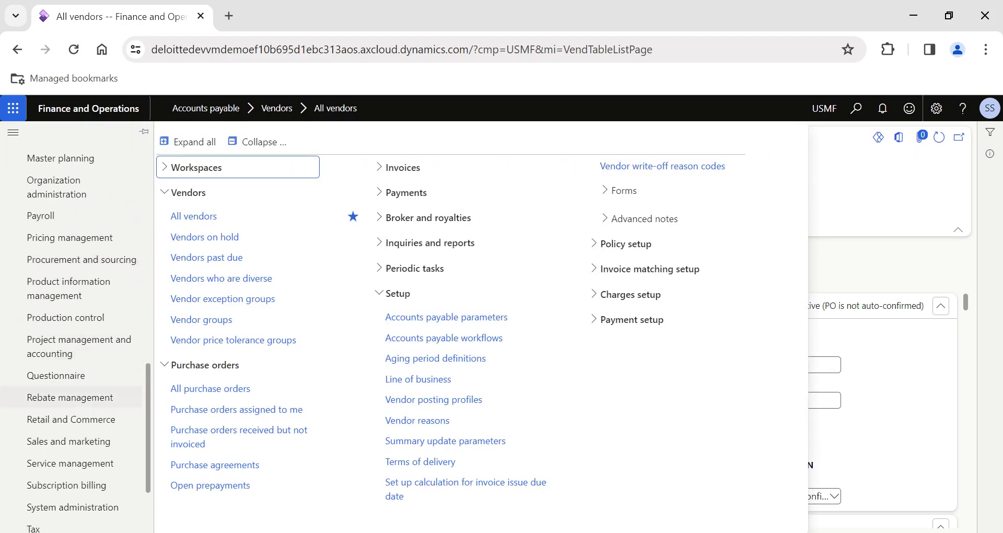
{"action": "left_click", "coordinate": [86, 431]}
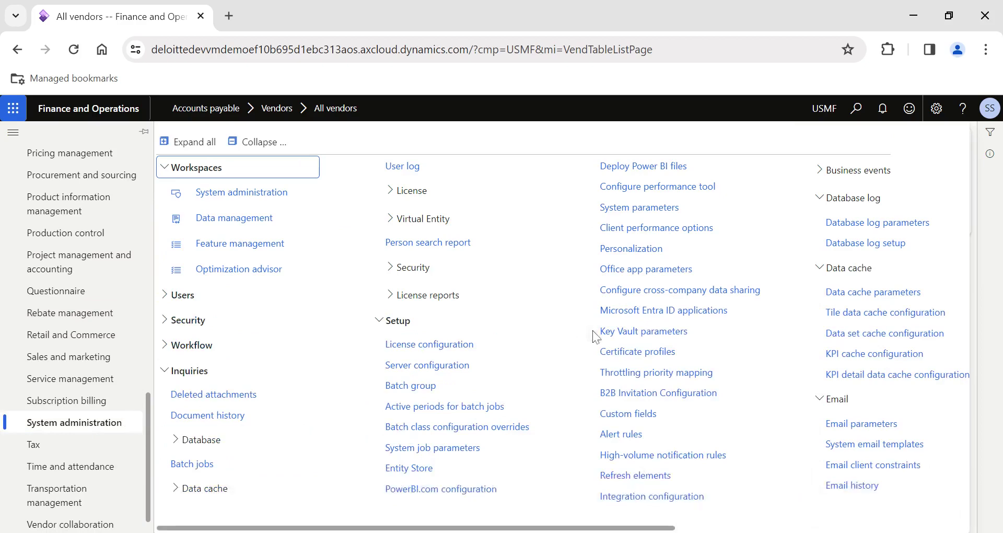
{"action": "scroll", "coordinate": [591, 336], "scroll_direction": "right", "scroll_amount": 3}
{"action": "left_click", "coordinate": [558, 227]}
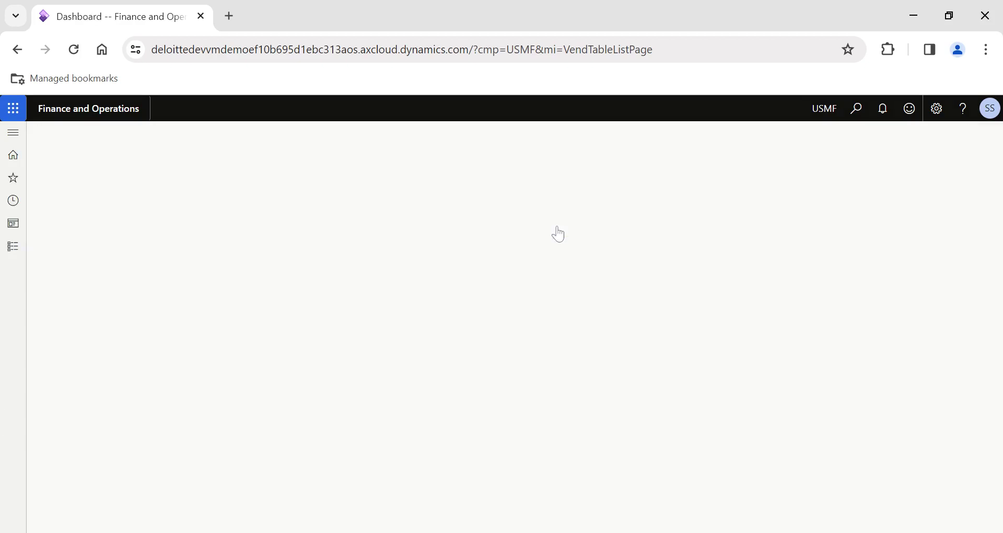
- Review the form personalization and server scalability settings, including the maximum rows to export to Excel, and cancel the dialog
{"action": "scroll", "coordinate": [803, 315], "scroll_direction": "down", "scroll_amount": 4}
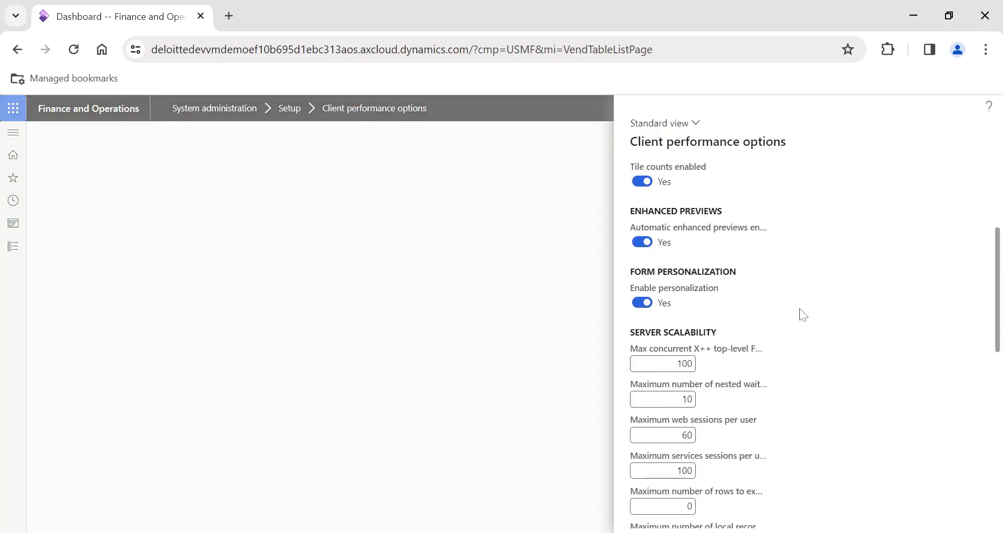
{"action": "scroll", "coordinate": [698, 325], "scroll_direction": "up", "scroll_amount": 2}
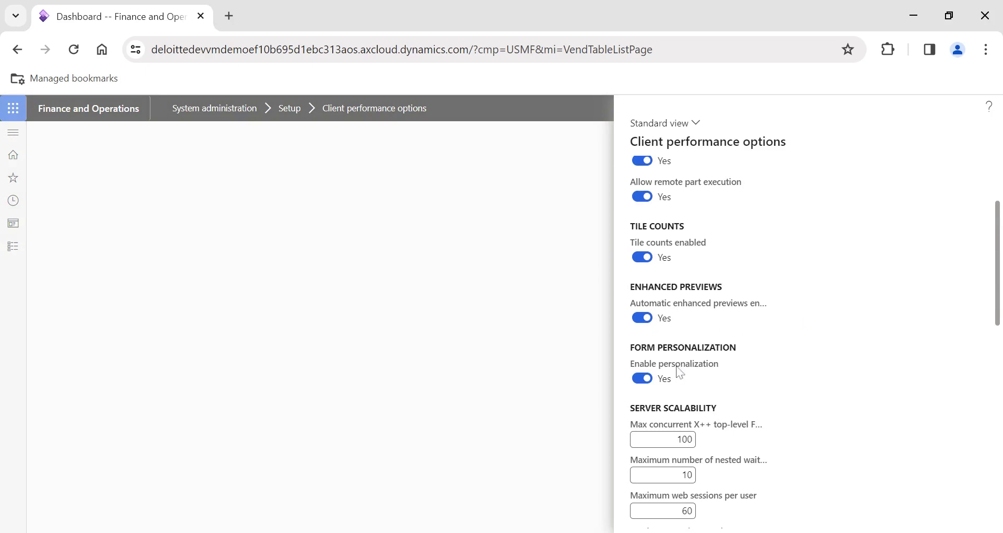
{"action": "scroll", "coordinate": [727, 376], "scroll_direction": "down", "scroll_amount": 4}
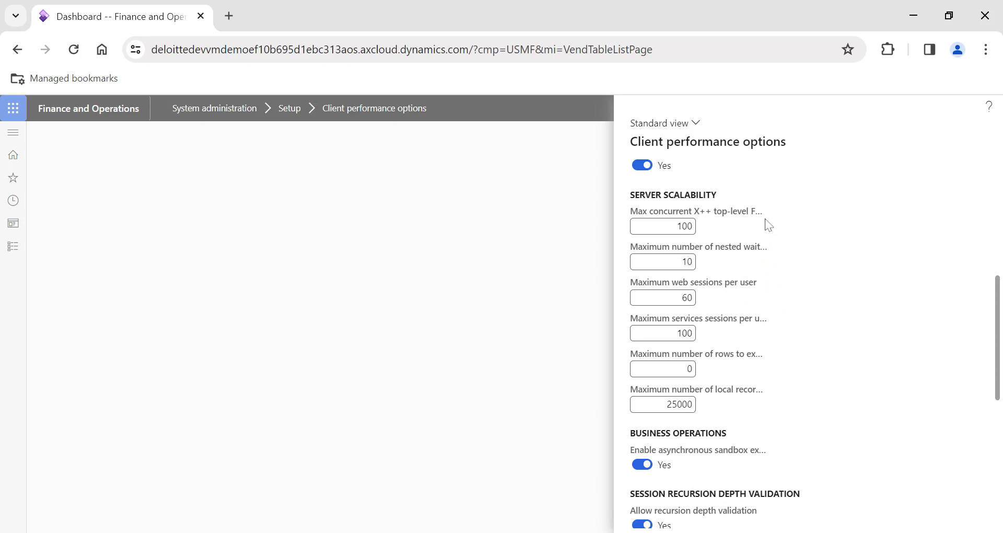
{"action": "scroll", "coordinate": [806, 303], "scroll_direction": "down", "scroll_amount": 2}
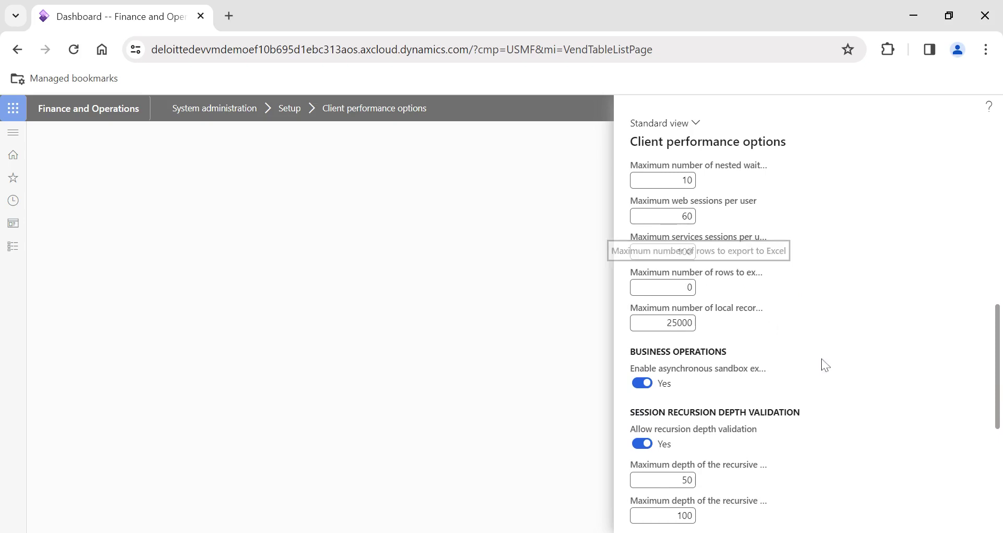
{"action": "scroll", "coordinate": [892, 413], "scroll_direction": "down", "scroll_amount": 5}
{"action": "left_click", "coordinate": [961, 519]}
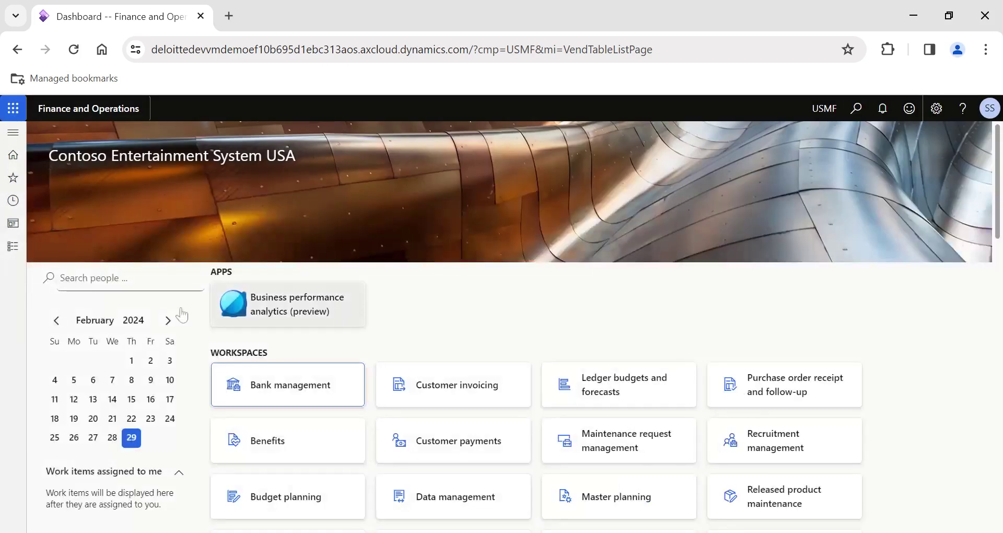
- Open the All purchase orders list in Accounts payable
{"action": "left_click", "coordinate": [13, 258]}
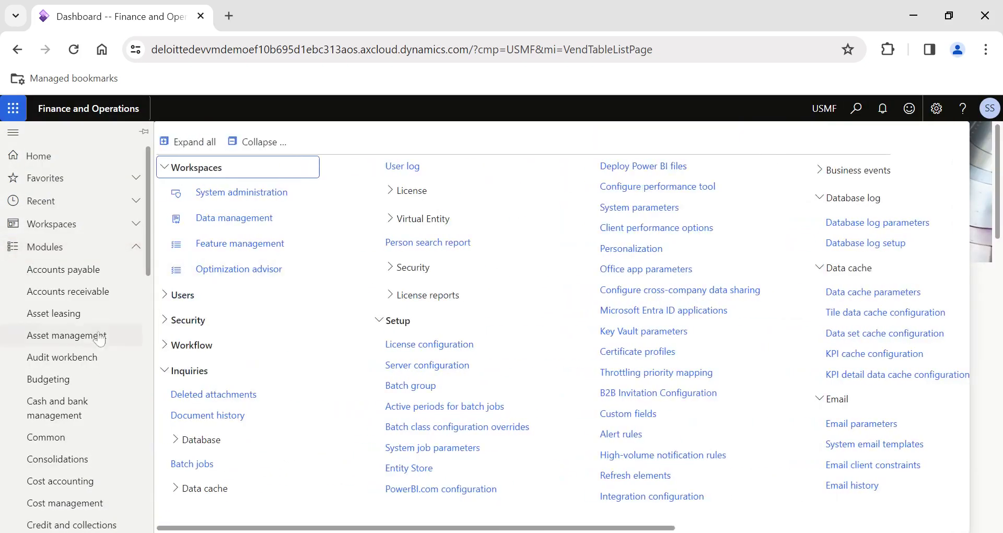
{"action": "left_click", "coordinate": [82, 271]}
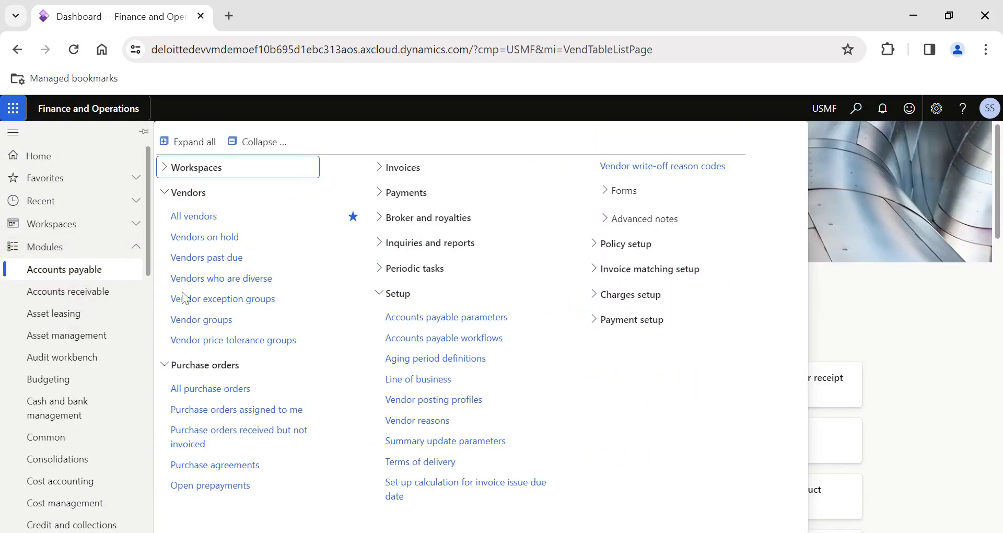
{"action": "left_click", "coordinate": [238, 388]}
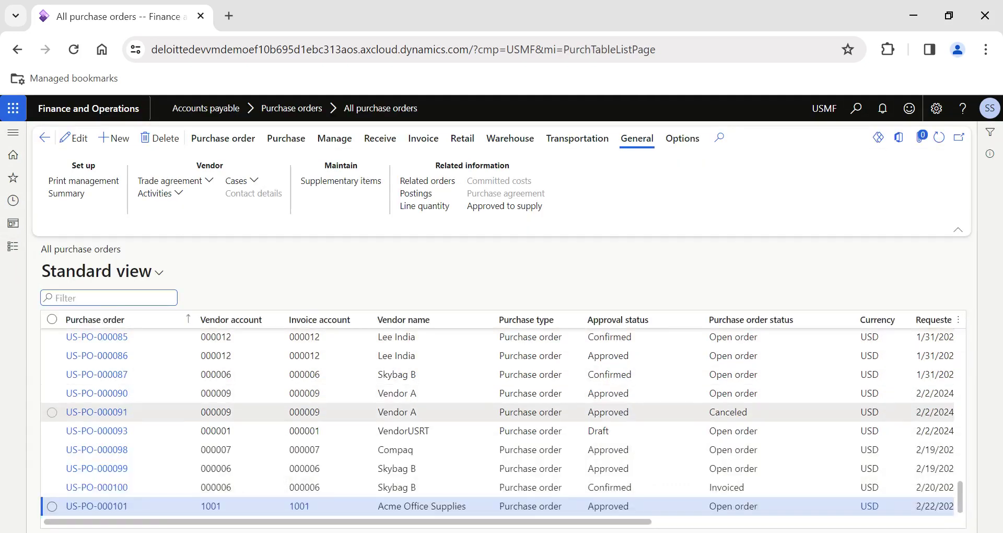
- Show the export options available for the Invoice account column on purchase order US-PO-000091, then dismiss them
{"action": "right_click", "coordinate": [303, 412]}
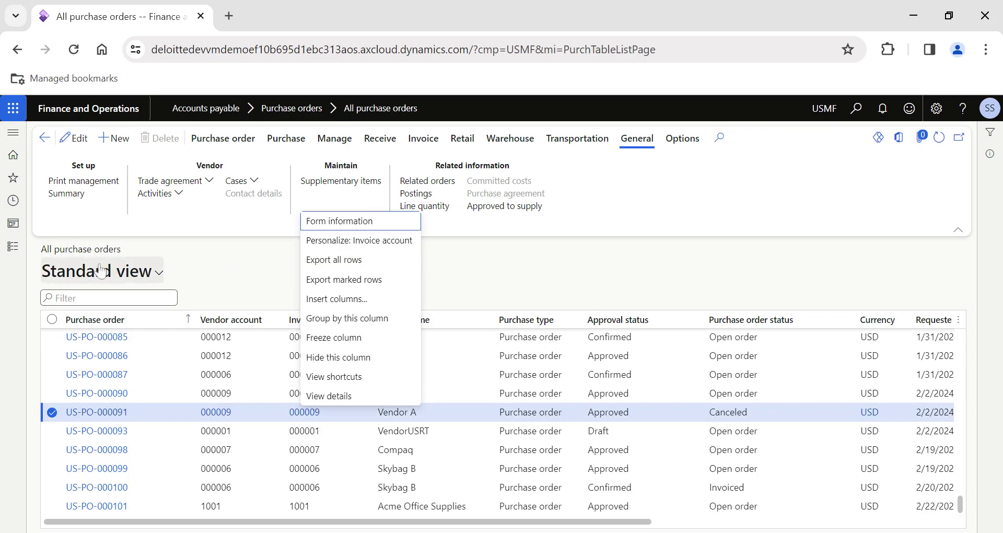
{"action": "left_click", "coordinate": [12, 248]}
{"action": "left_click", "coordinate": [11, 248]}
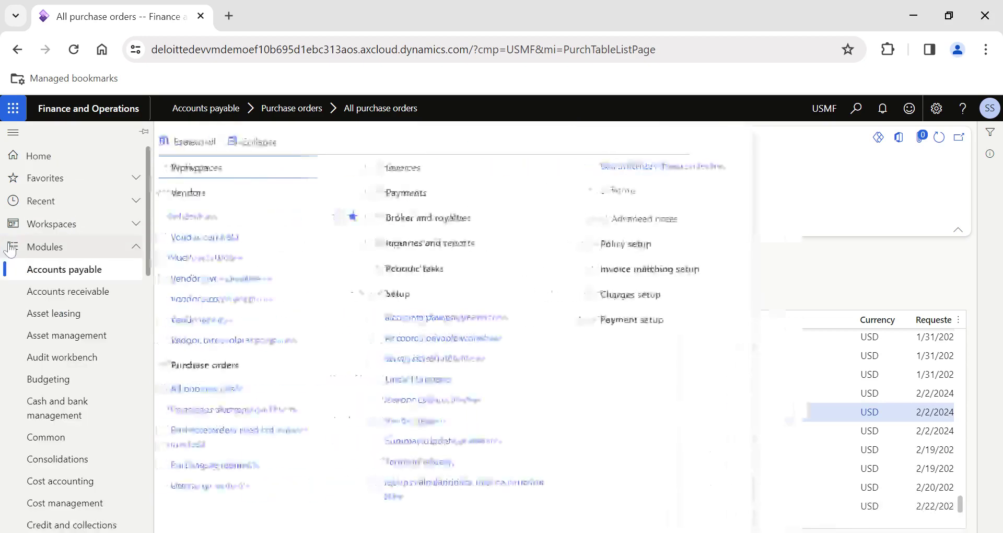
{"action": "left_click", "coordinate": [846, 271]}
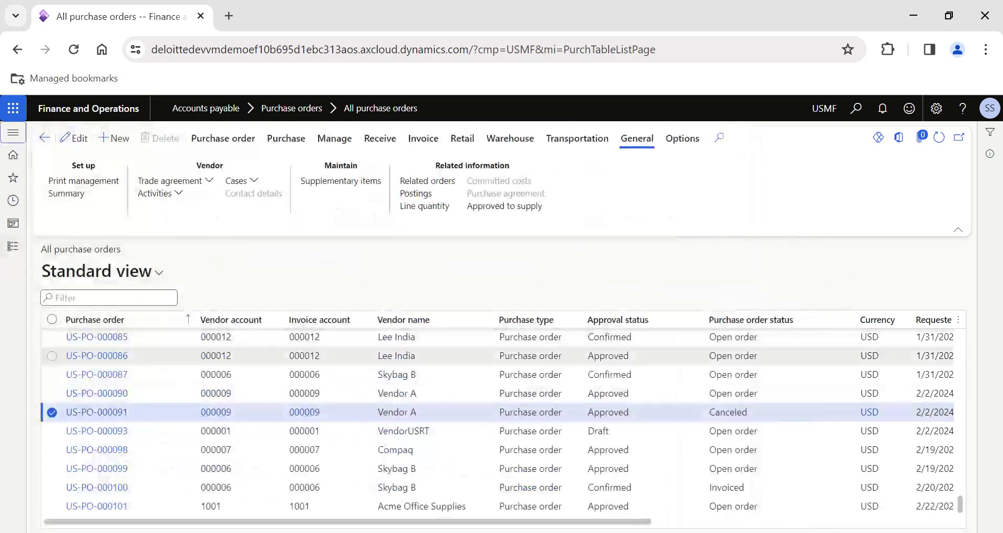
- Open the Client performance options from the System administration setup
{"action": "left_click", "coordinate": [13, 247]}
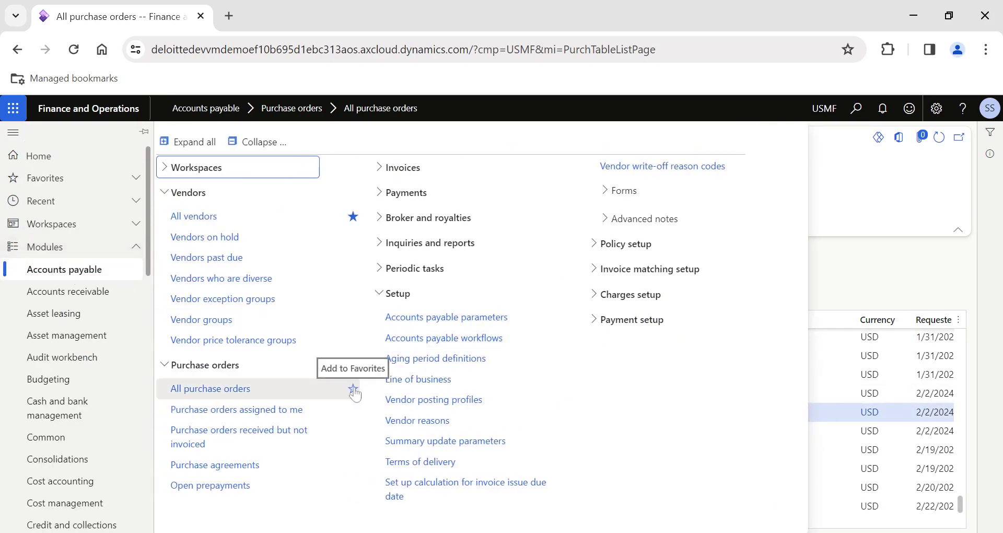
{"action": "scroll", "coordinate": [120, 384], "scroll_direction": "down", "scroll_amount": 10}
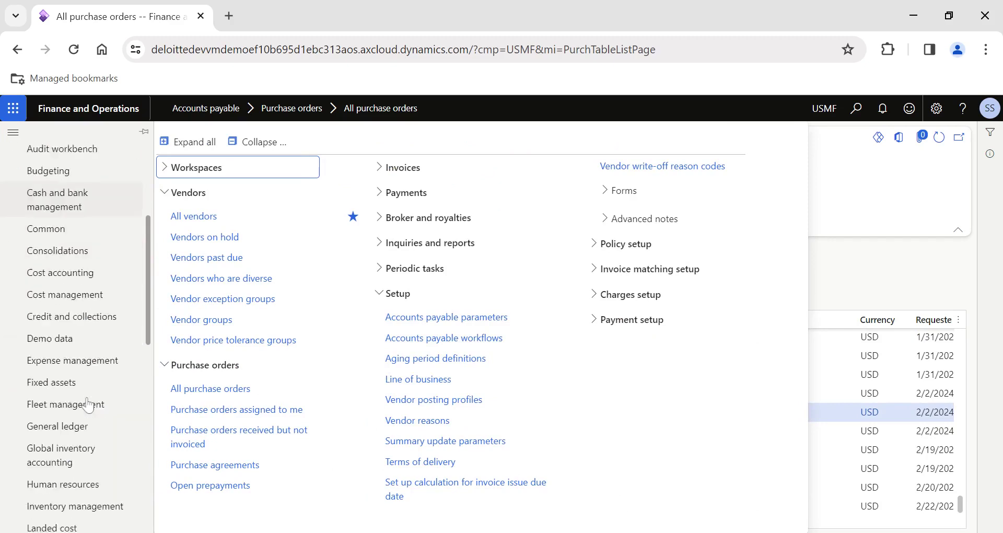
{"action": "scroll", "coordinate": [87, 406], "scroll_direction": "down", "scroll_amount": 2}
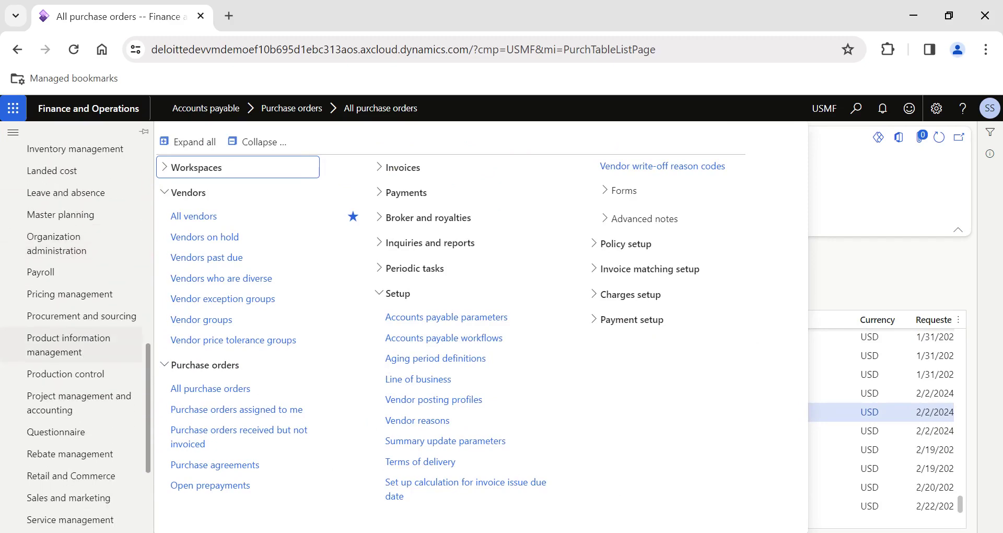
{"action": "scroll", "coordinate": [87, 406], "scroll_direction": "up", "scroll_amount": 2}
{"action": "scroll", "coordinate": [87, 406], "scroll_direction": "down", "scroll_amount": 5}
{"action": "scroll", "coordinate": [84, 327], "scroll_direction": "down", "scroll_amount": 3}
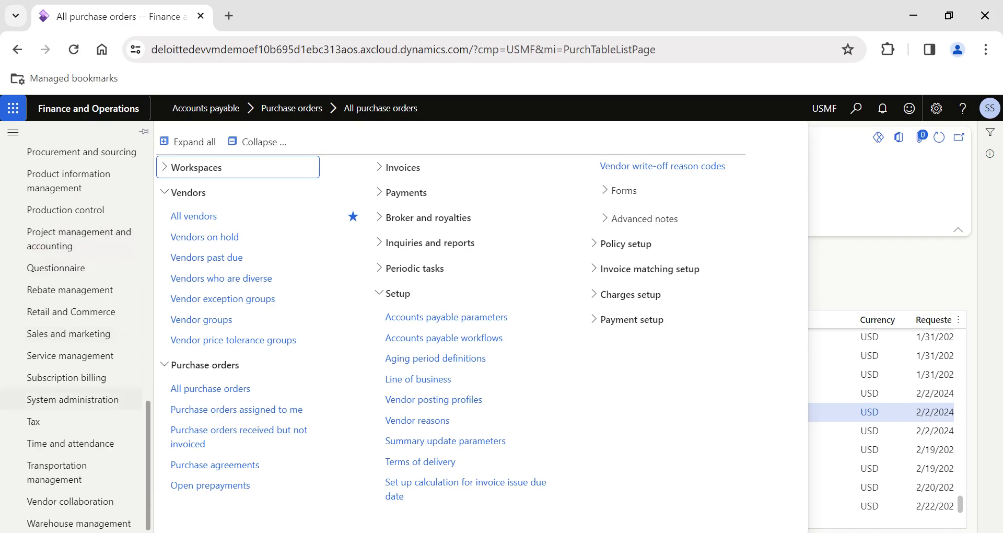
{"action": "left_click", "coordinate": [86, 404]}
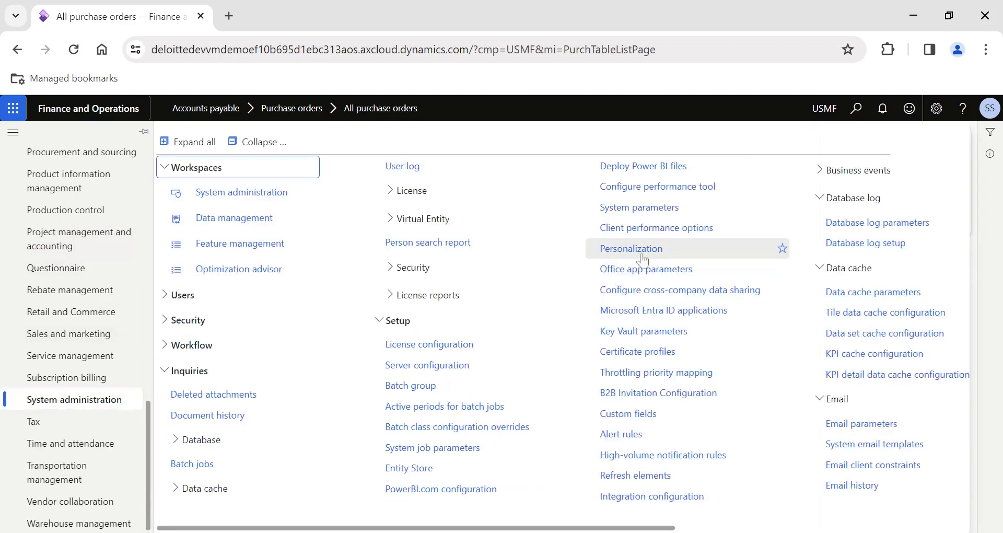
{"action": "left_click", "coordinate": [661, 234]}
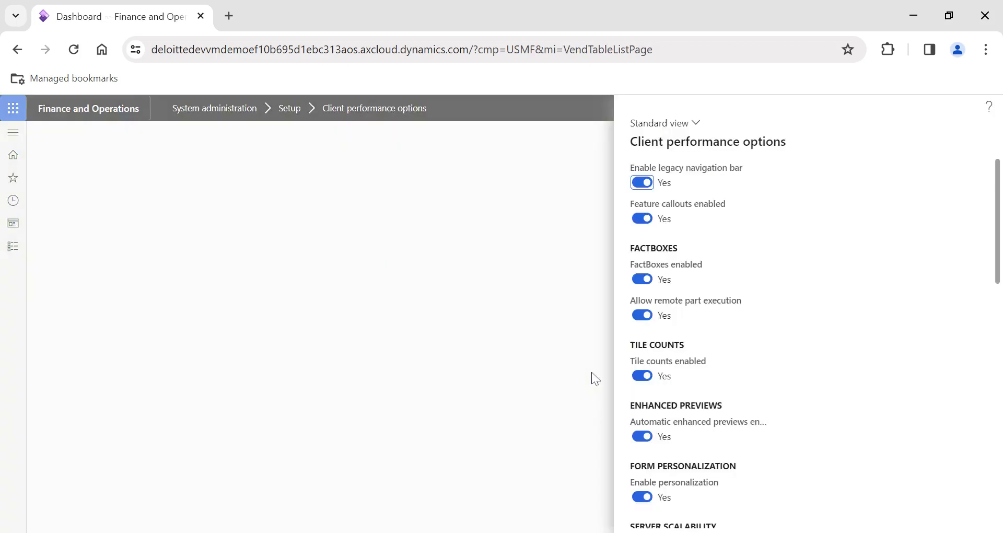
- Try to save 1000001 as the maximum number of rows to export to Excel and dismiss the resulting message
{"action": "scroll", "coordinate": [820, 416], "scroll_direction": "down", "scroll_amount": 10}
{"action": "scroll", "coordinate": [820, 416], "scroll_direction": "up", "scroll_amount": 2}
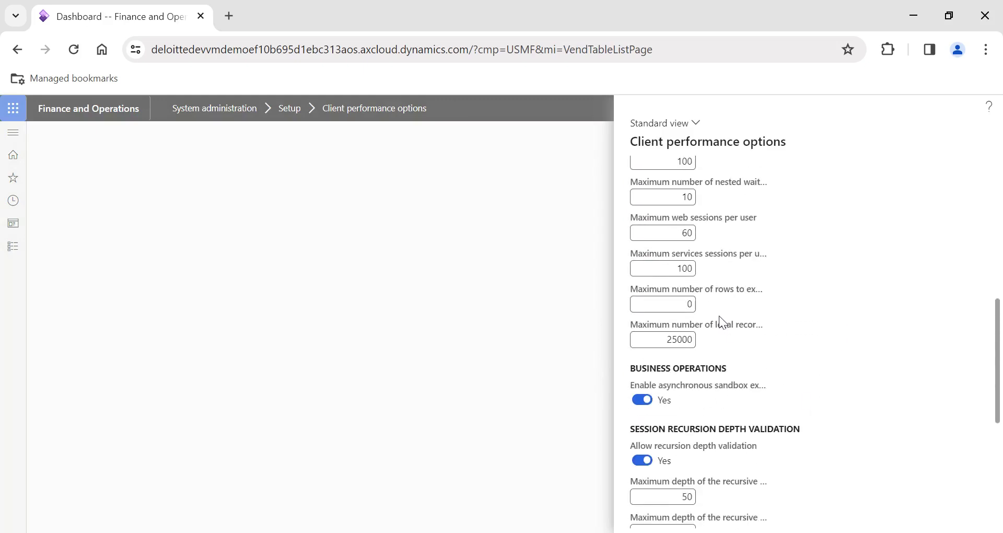
{"action": "left_click", "coordinate": [690, 304]}
{"action": "type", "text": "100000"}
{"action": "key", "text": "Delete"}
{"action": "type", "text": "1"}
{"action": "scroll", "coordinate": [833, 387], "scroll_direction": "down", "scroll_amount": 5}
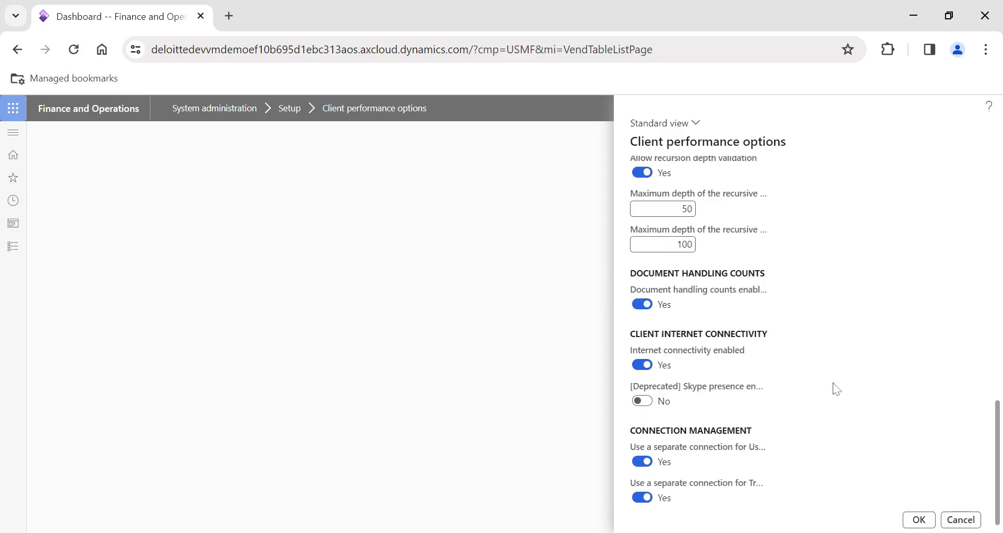
{"action": "left_click", "coordinate": [918, 519]}
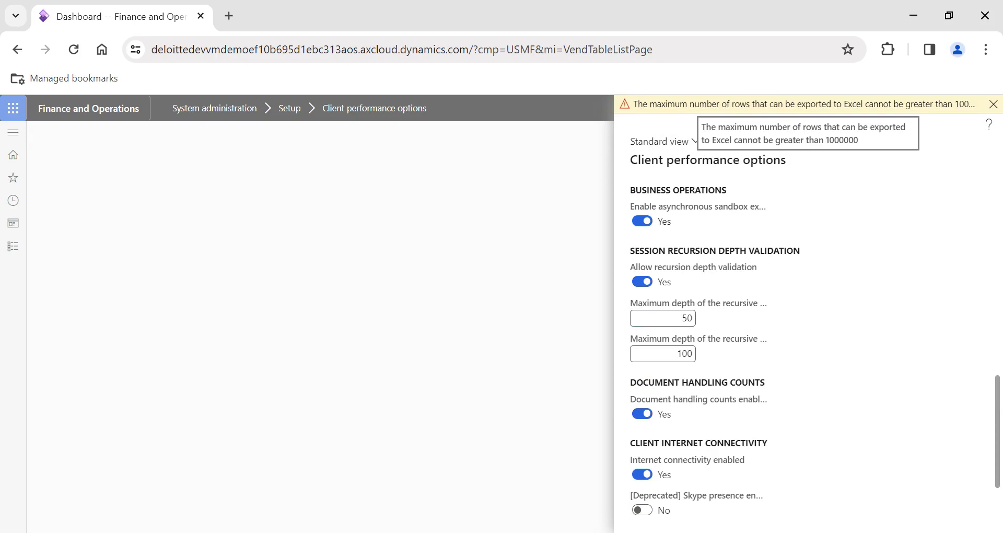
{"action": "left_click", "coordinate": [992, 104]}
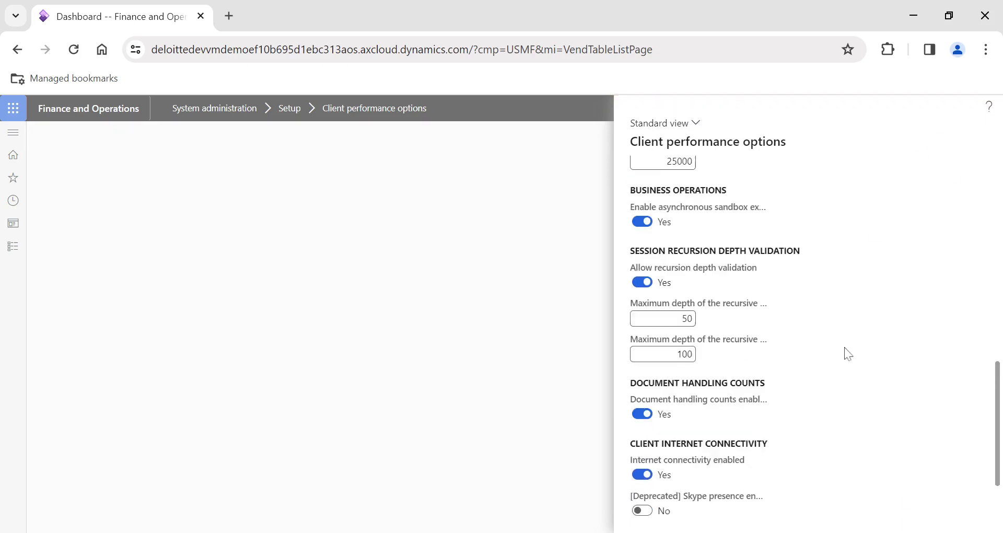
- Replace the maximum number of rows to export to Excel with 20000
{"action": "scroll", "coordinate": [847, 354], "scroll_direction": "down", "scroll_amount": 1}
{"action": "scroll", "coordinate": [845, 355], "scroll_direction": "up", "scroll_amount": 2}
{"action": "scroll", "coordinate": [845, 355], "scroll_direction": "down", "scroll_amount": 3}
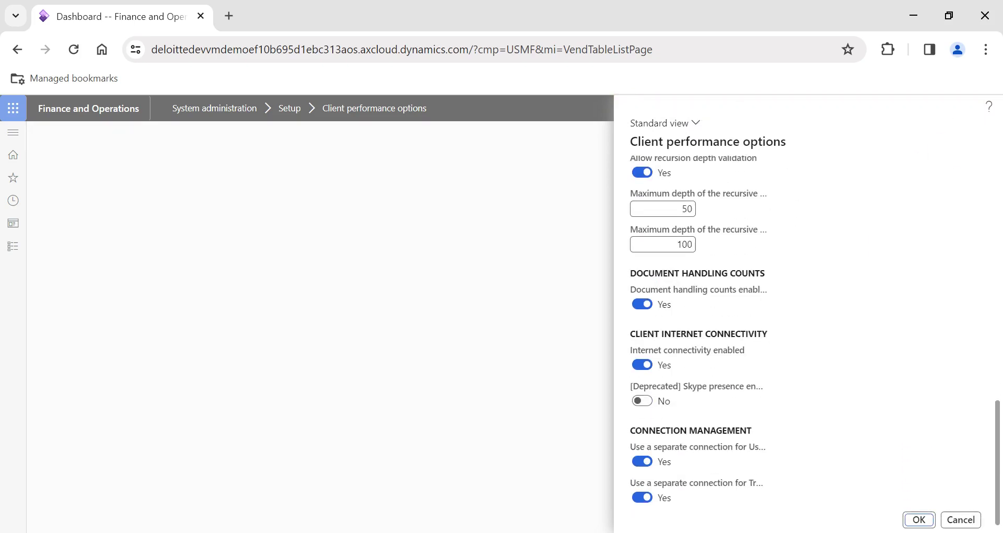
{"action": "scroll", "coordinate": [721, 324], "scroll_direction": "up", "scroll_amount": 5}
{"action": "left_click", "coordinate": [690, 289]}
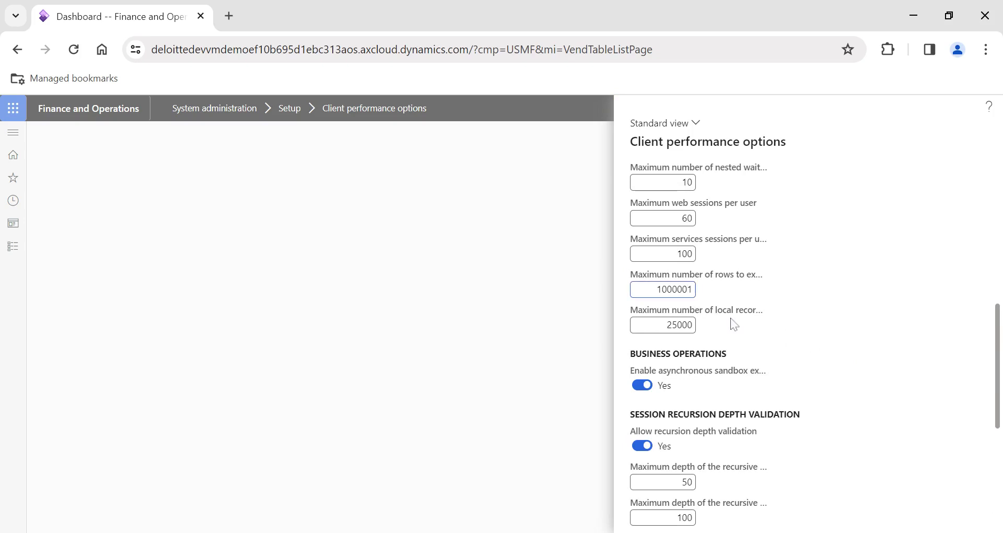
{"action": "key", "text": "BackSpace"}
{"action": "key", "text": "BackSpace"}
{"action": "key", "text": "BackSpace"}
{"action": "key", "text": "BackSpace"}
{"action": "key", "text": "BackSpace"}
{"action": "key", "text": "BackSpace"}
{"action": "key", "text": "BackSpace"}
{"action": "type", "text": "20000"}
{"action": "mouse_move", "coordinate": [719, 314]}
{"action": "scroll", "coordinate": [765, 328], "scroll_direction": "down", "scroll_amount": 5}
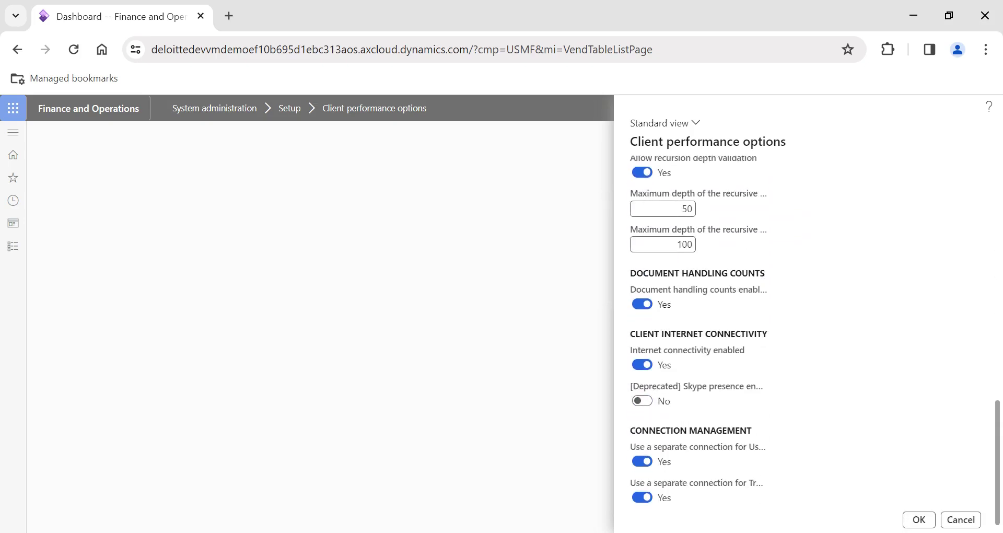
- Review the Client performance options from the legacy navigation bar through connection management, and cancel the dialog without saving
{"action": "scroll", "coordinate": [799, 380], "scroll_direction": "up", "scroll_amount": 10}
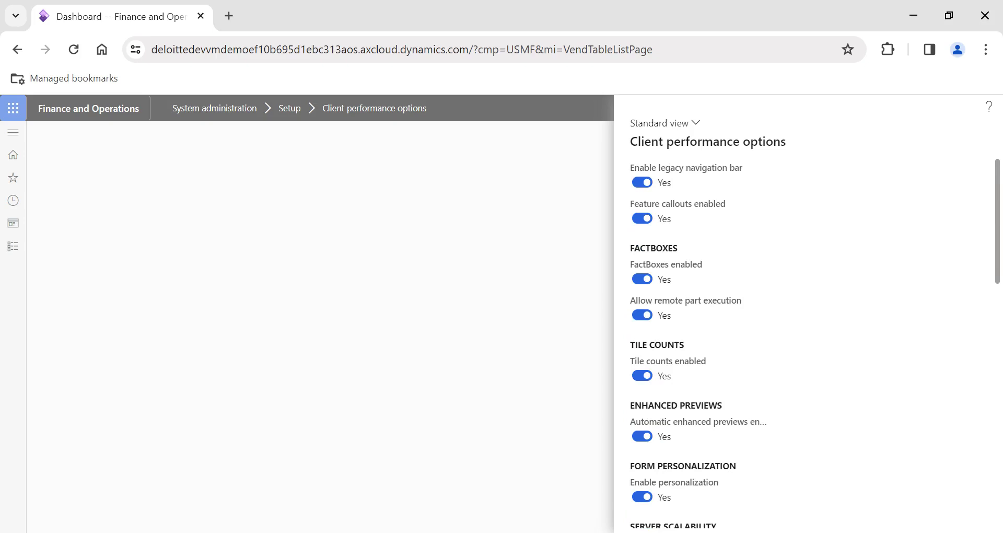
{"action": "scroll", "coordinate": [805, 313], "scroll_direction": "down", "scroll_amount": 1}
{"action": "scroll", "coordinate": [804, 314], "scroll_direction": "up", "scroll_amount": 1}
{"action": "mouse_move", "coordinate": [757, 207]}
{"action": "scroll", "coordinate": [884, 400], "scroll_direction": "down", "scroll_amount": 12}
{"action": "left_click", "coordinate": [961, 519]}
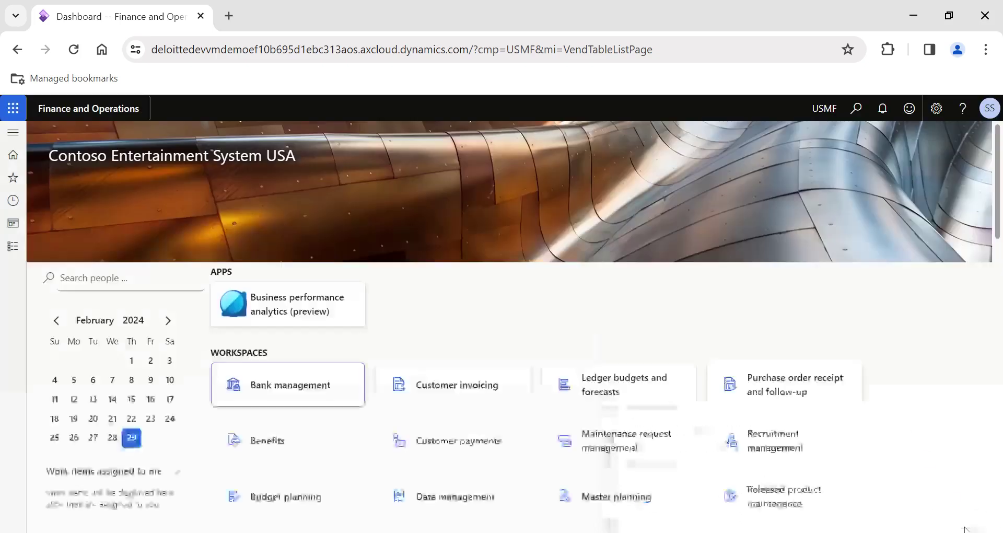